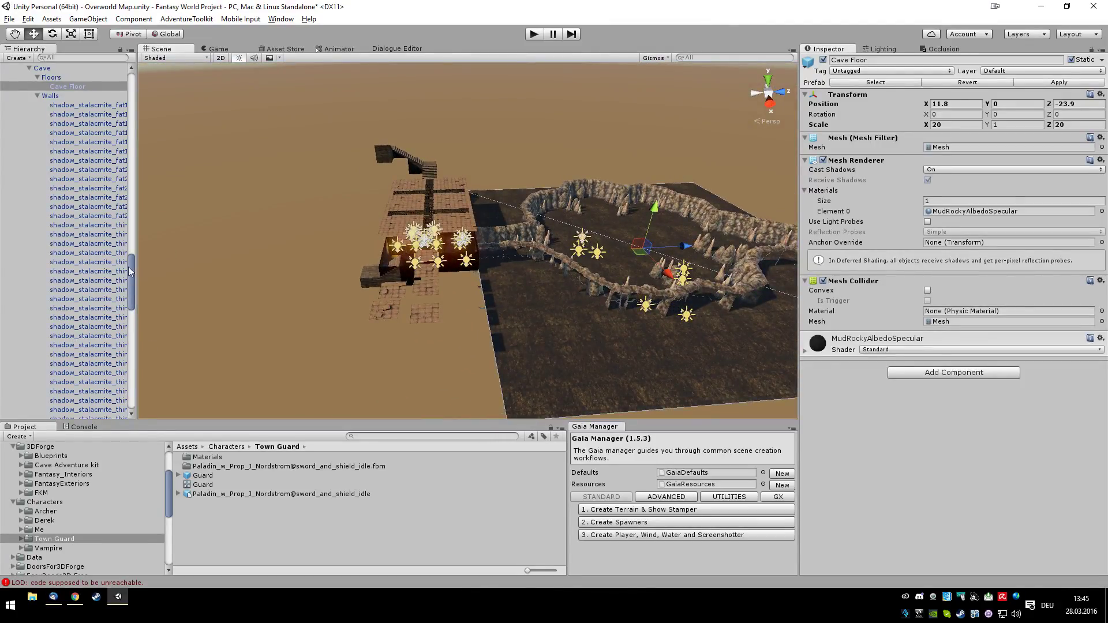
# Step: Select all roof pieces in the Cave's Roofs group and raise them together above the cave walls
pyautogui.click(37, 96)
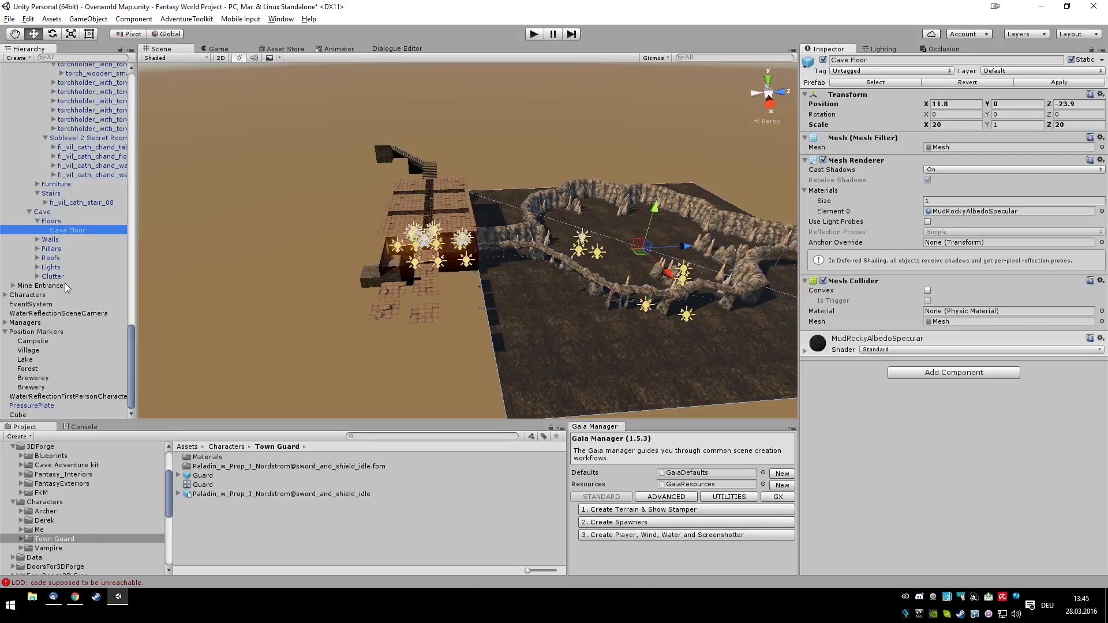
pyautogui.click(37, 258)
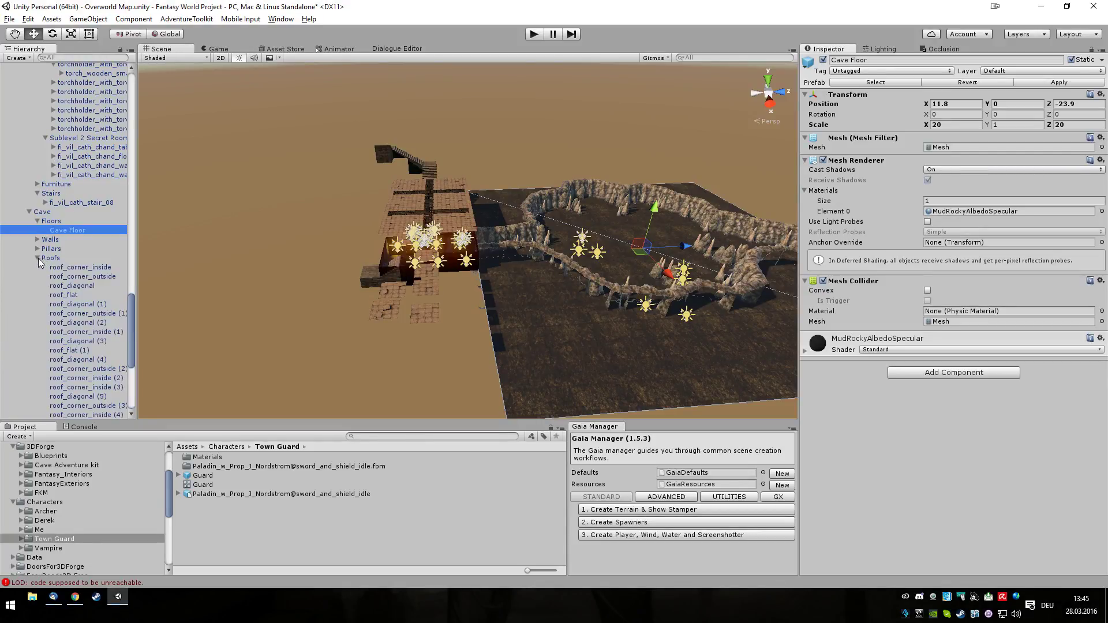
pyautogui.click(50, 258)
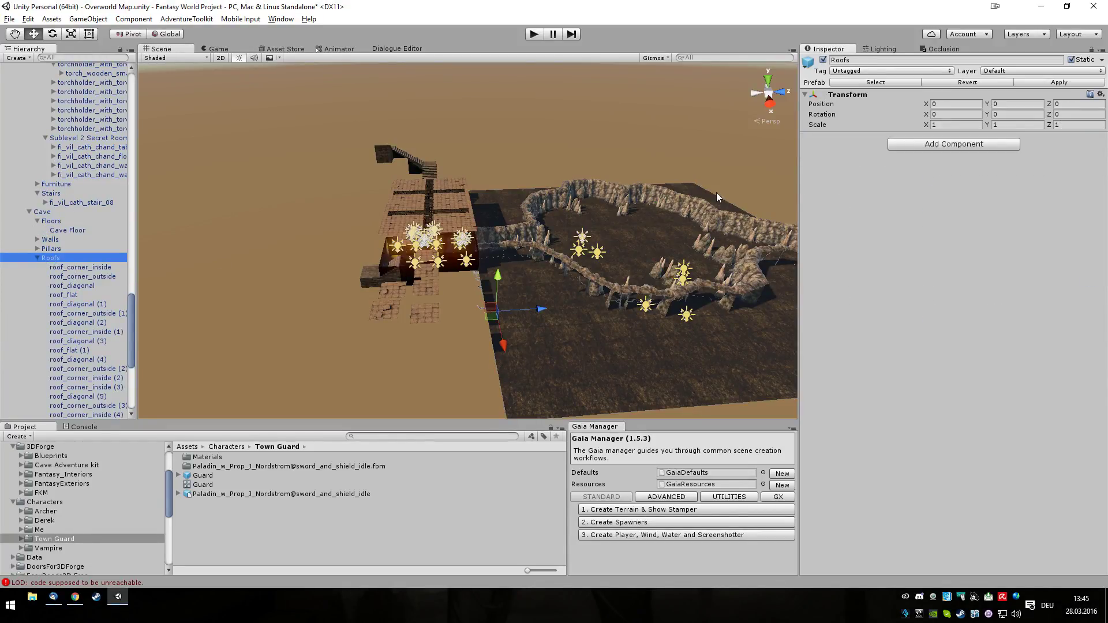
pyautogui.click(83, 267)
pyautogui.scroll(-5, 85, 305)
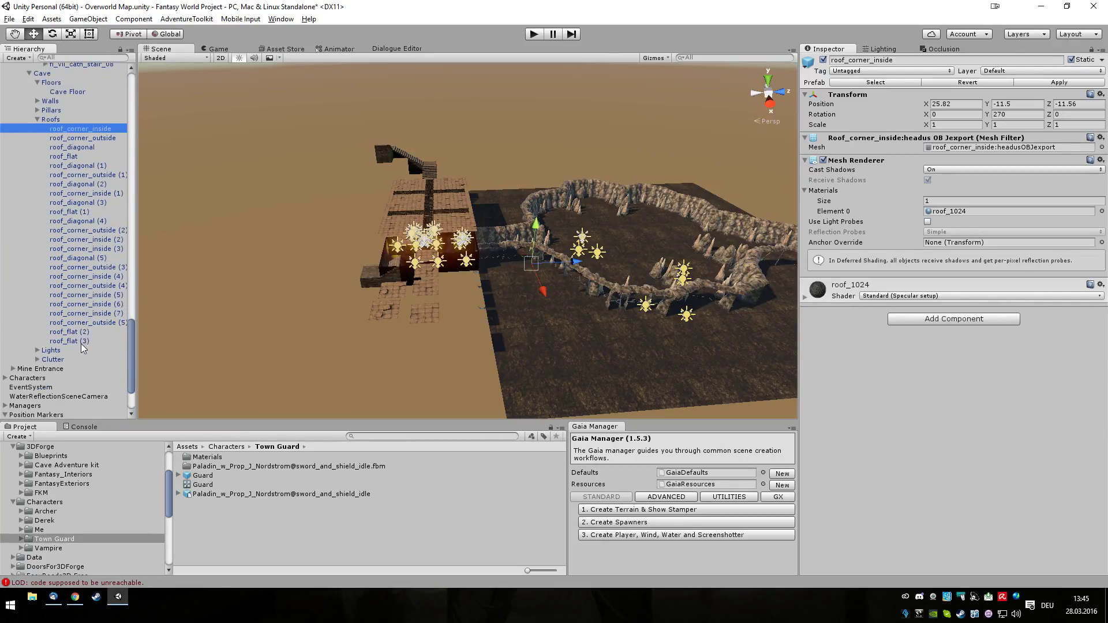
pyautogui.keyDown('shift'); pyautogui.click(81, 344); pyautogui.keyUp('shift')
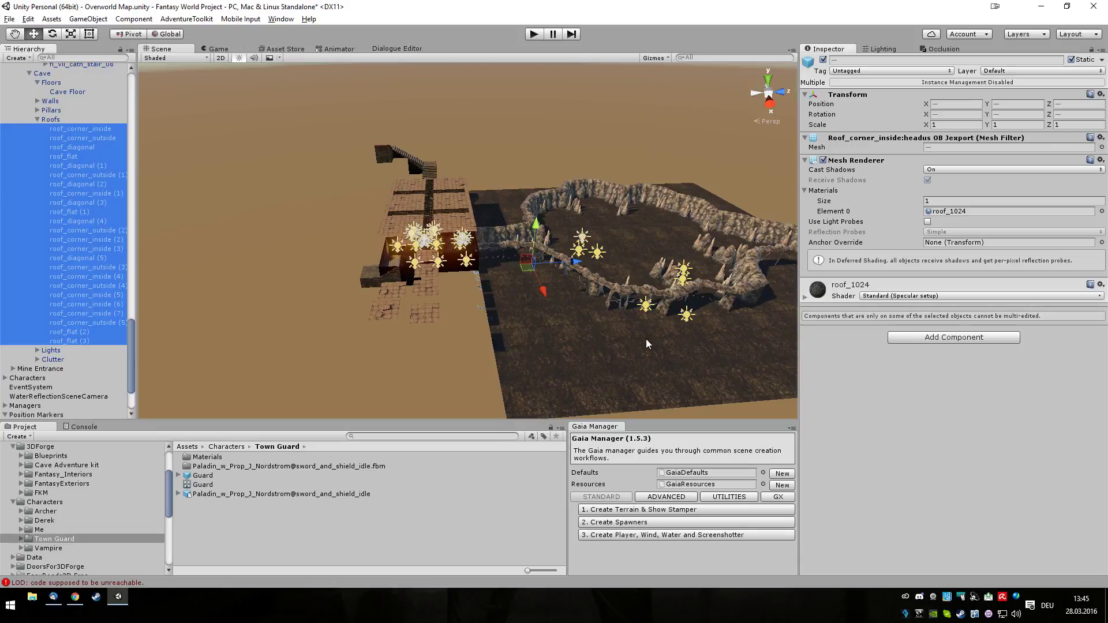
pyautogui.keyDown('alt'); pyautogui.moveTo(565, 383); pyautogui.dragTo(564, 345); pyautogui.keyUp('alt')
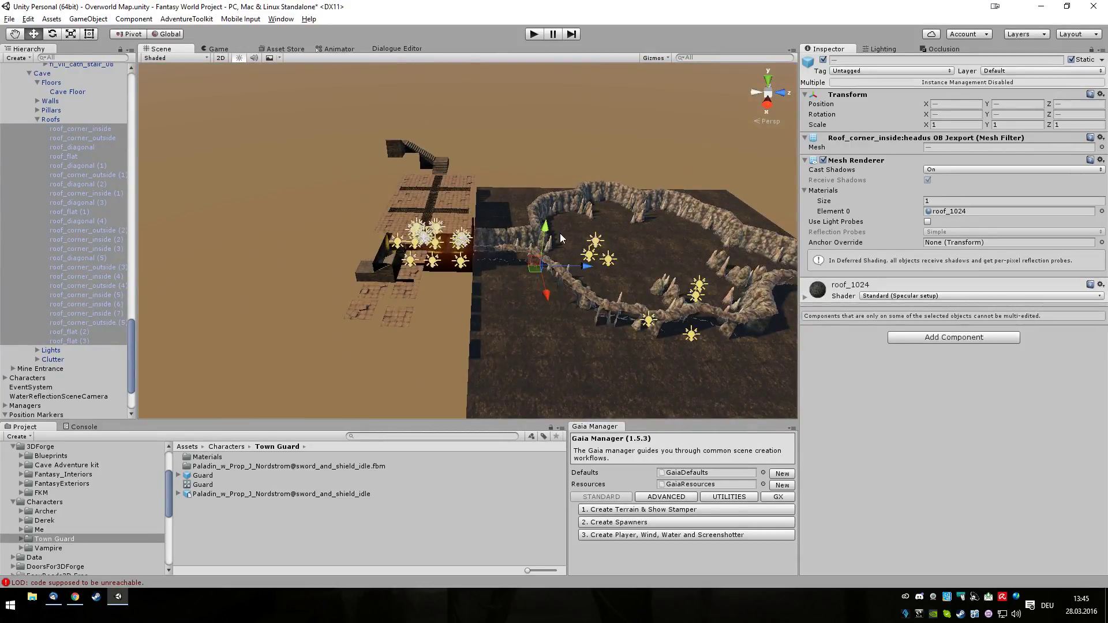
pyautogui.moveTo(548, 237); pyautogui.dragTo(554, 191)
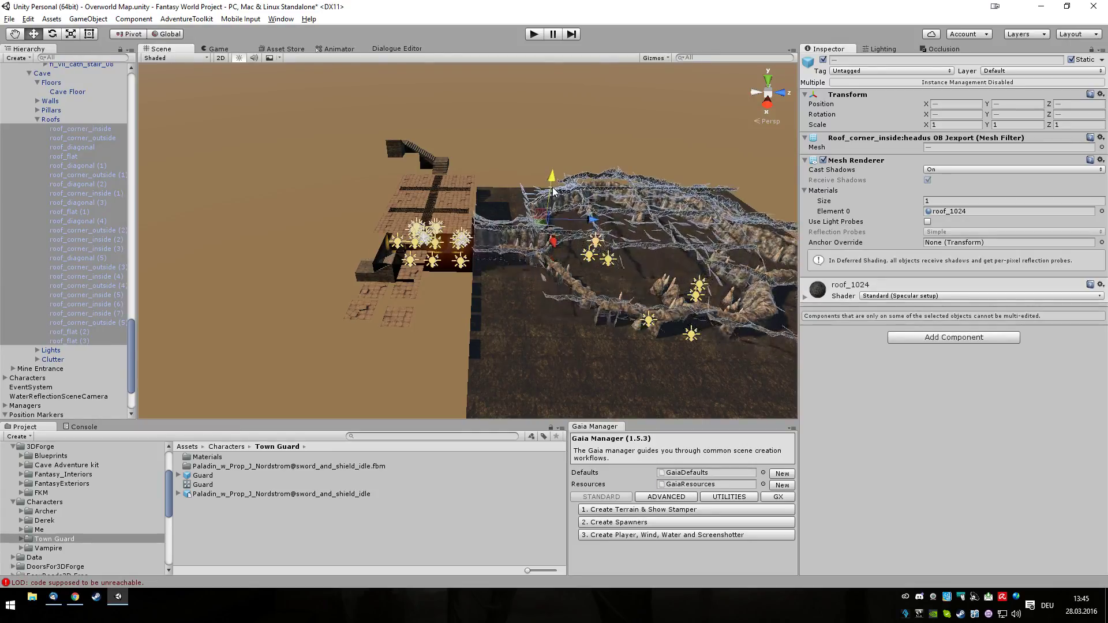
# Step: Lower the selected roof pieces onto the cave walls and shift them slightly along the X axis to line up with the walls
pyautogui.keyDown('alt'); pyautogui.moveTo(534, 264); pyautogui.dragTo(310, 204); pyautogui.keyUp('alt')
pyautogui.scroll(10, 603, 232)
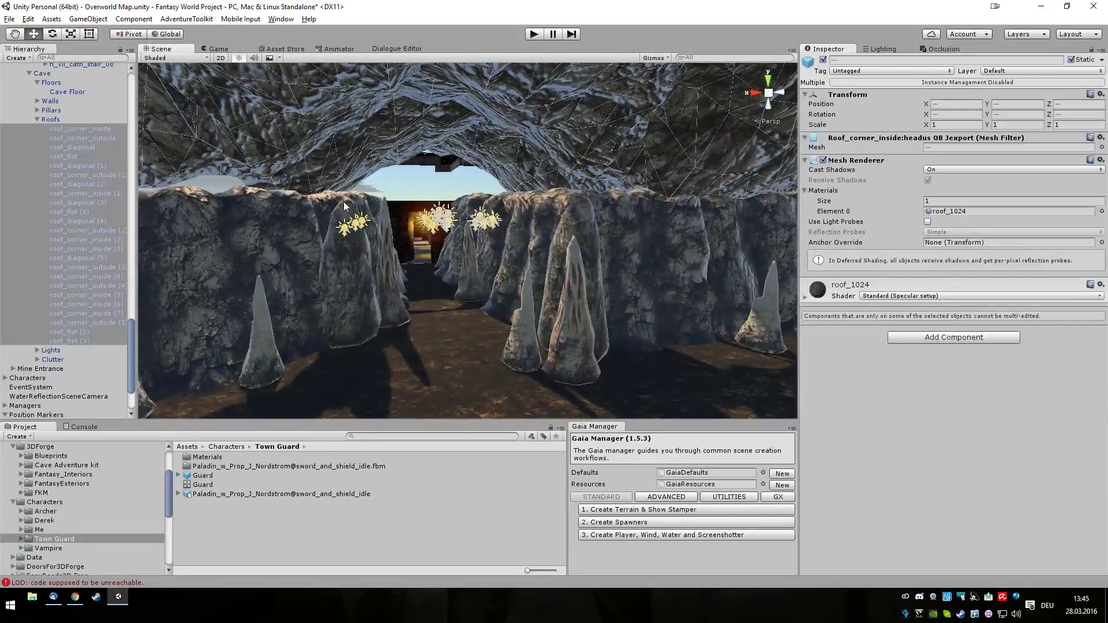
pyautogui.scroll(-5, 346, 202)
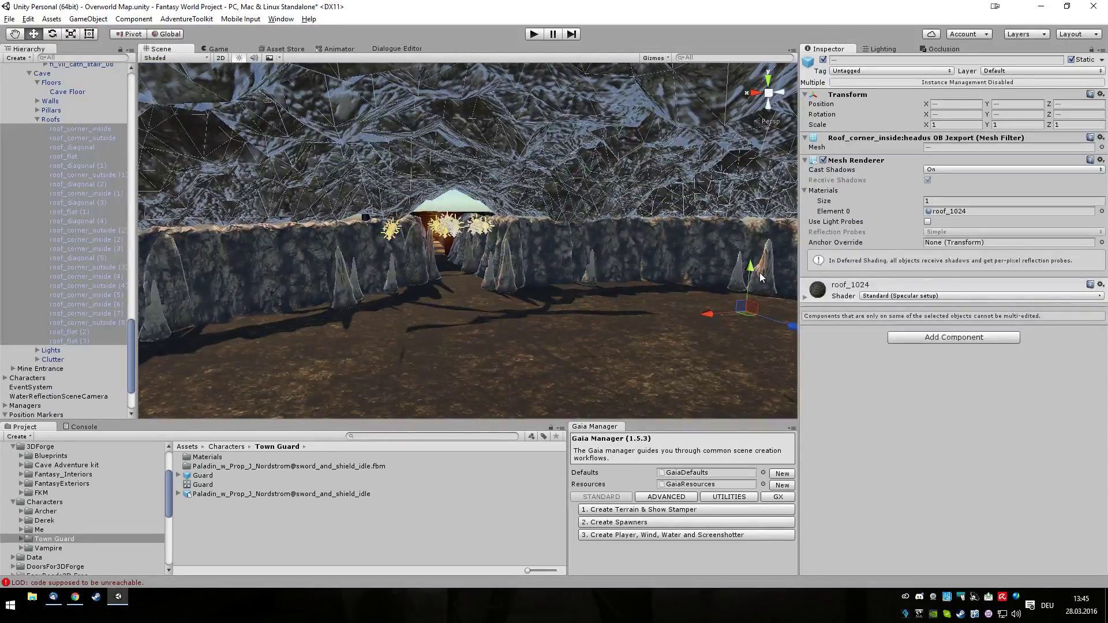
pyautogui.moveTo(753, 274); pyautogui.dragTo(738, 290, button='middle')
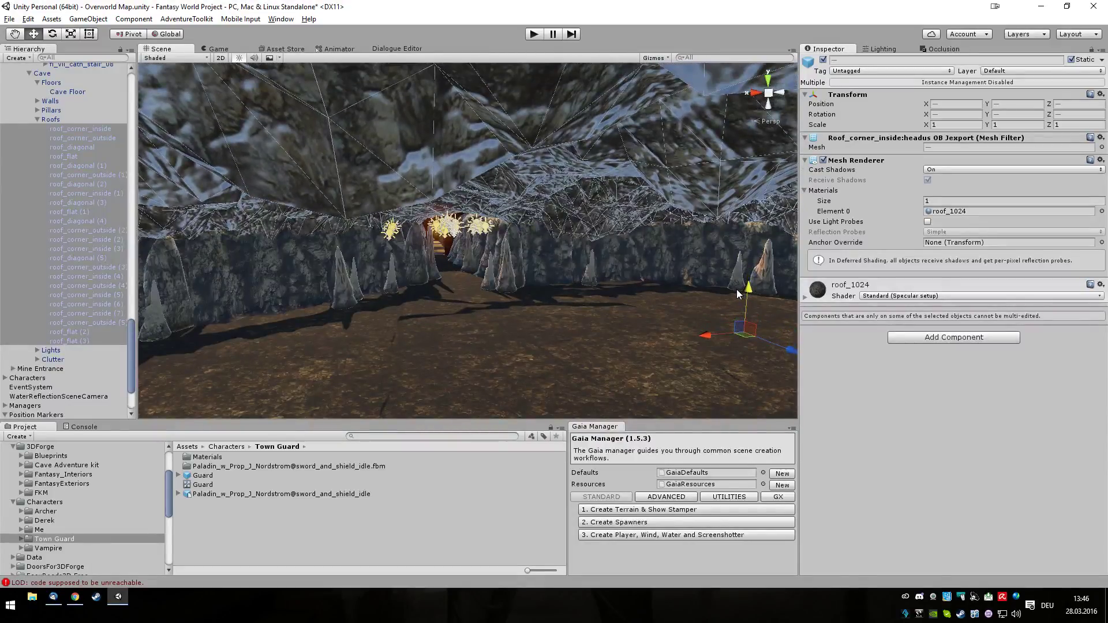
pyautogui.keyDown('alt'); pyautogui.moveTo(652, 289); pyautogui.dragTo(630, 282); pyautogui.keyUp('alt')
pyautogui.moveTo(703, 338); pyautogui.dragTo(690, 335)
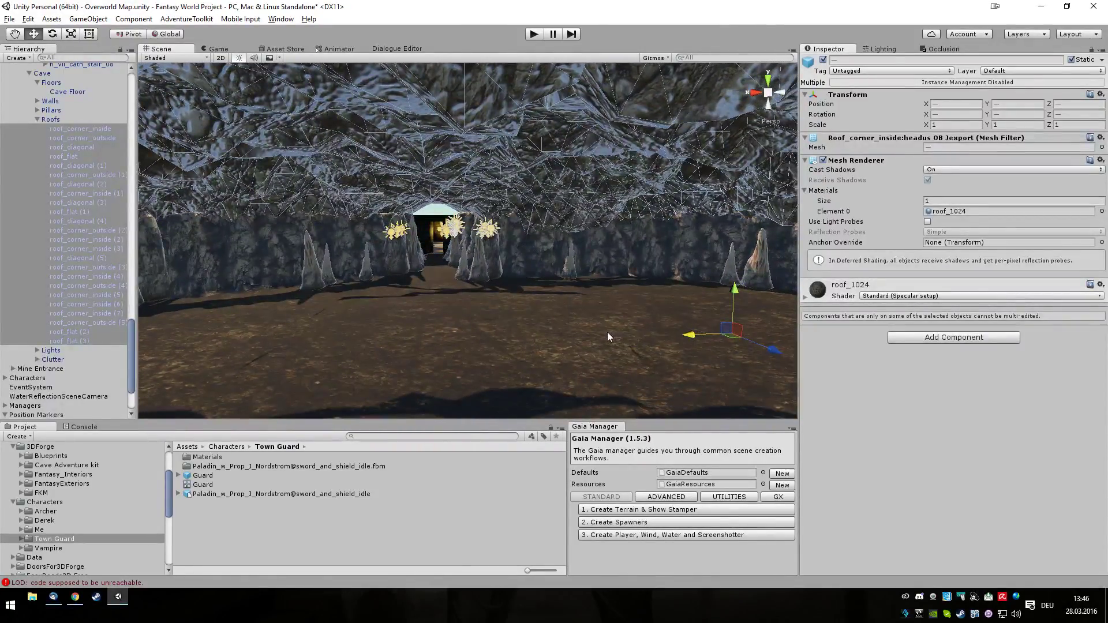
pyautogui.moveTo(600, 323)
pyautogui.keyDown('alt'); pyautogui.mouseDown()
pyautogui.moveTo(588, 319)
pyautogui.moveTo(628, 319)
pyautogui.moveTo(612, 313)
pyautogui.mouseUp(); pyautogui.keyUp('alt')
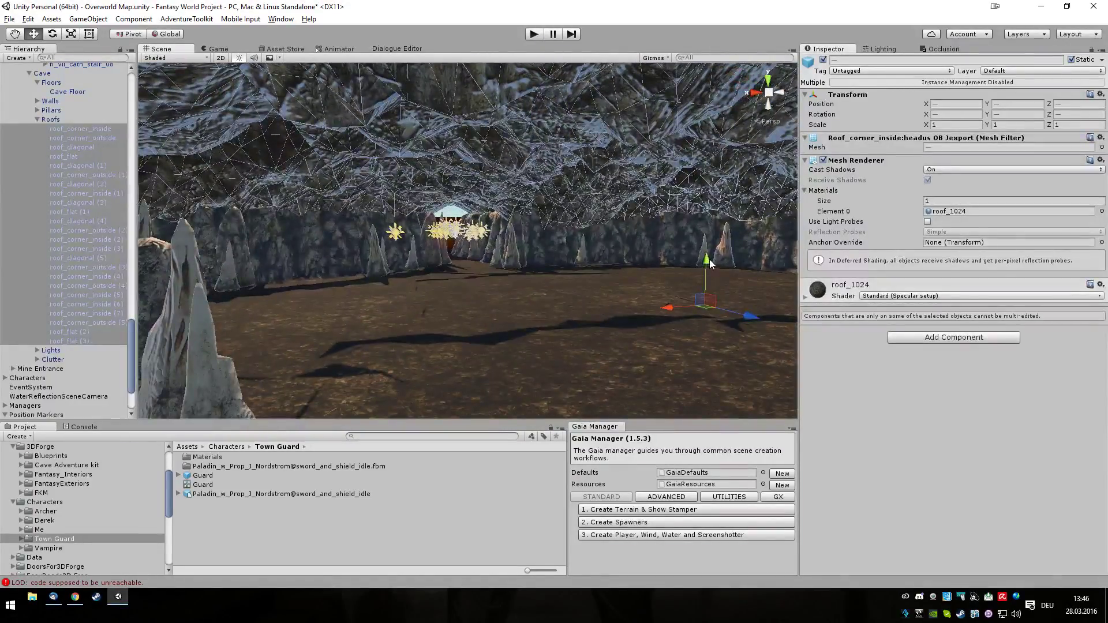
pyautogui.moveTo(708, 259); pyautogui.dragTo(709, 265)
# Step: Select the three columns in the Cave's Pillars group and raise them to a Y position of about -0.93
pyautogui.moveTo(615, 278)
pyautogui.keyDown('alt'); pyautogui.mouseDown()
pyautogui.moveTo(600, 277)
pyautogui.moveTo(629, 278)
pyautogui.moveTo(581, 284)
pyautogui.moveTo(596, 277)
pyautogui.mouseUp(); pyautogui.keyUp('alt')
pyautogui.scroll(-10, 611, 299)
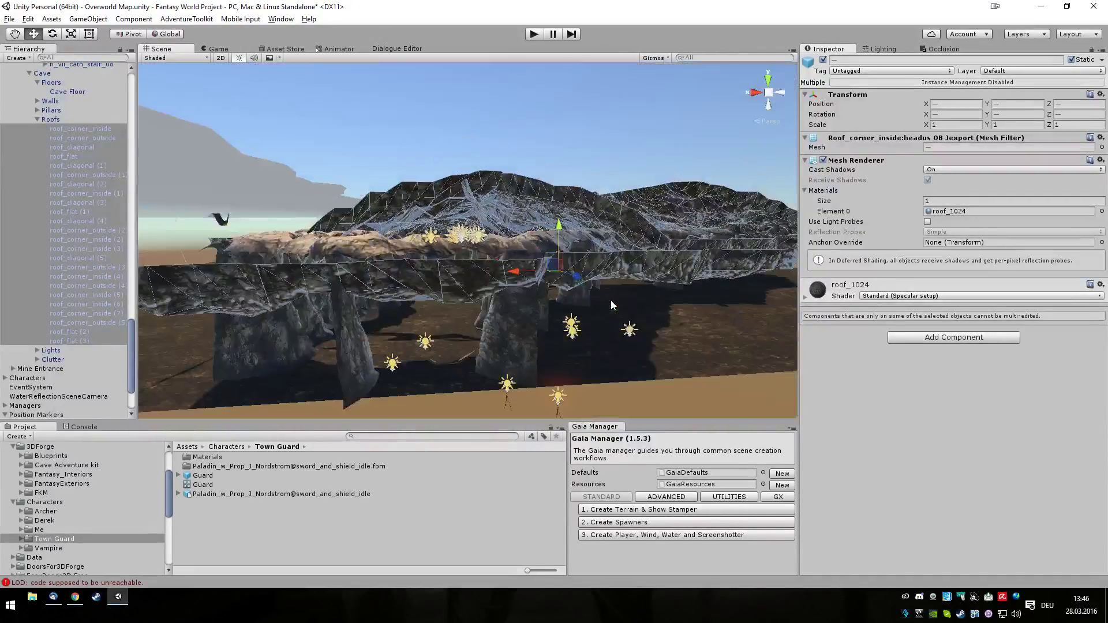
pyautogui.scroll(-5, 610, 300)
pyautogui.keyDown('alt'); pyautogui.moveTo(610, 300); pyautogui.dragTo(811, 336); pyautogui.keyUp('alt')
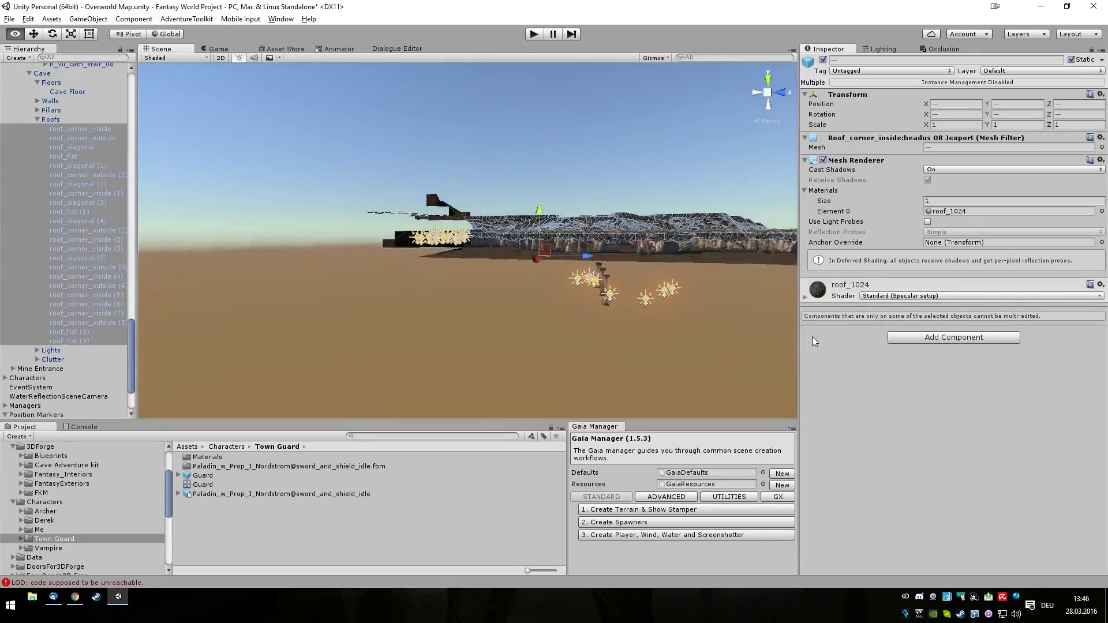
pyautogui.click(37, 120)
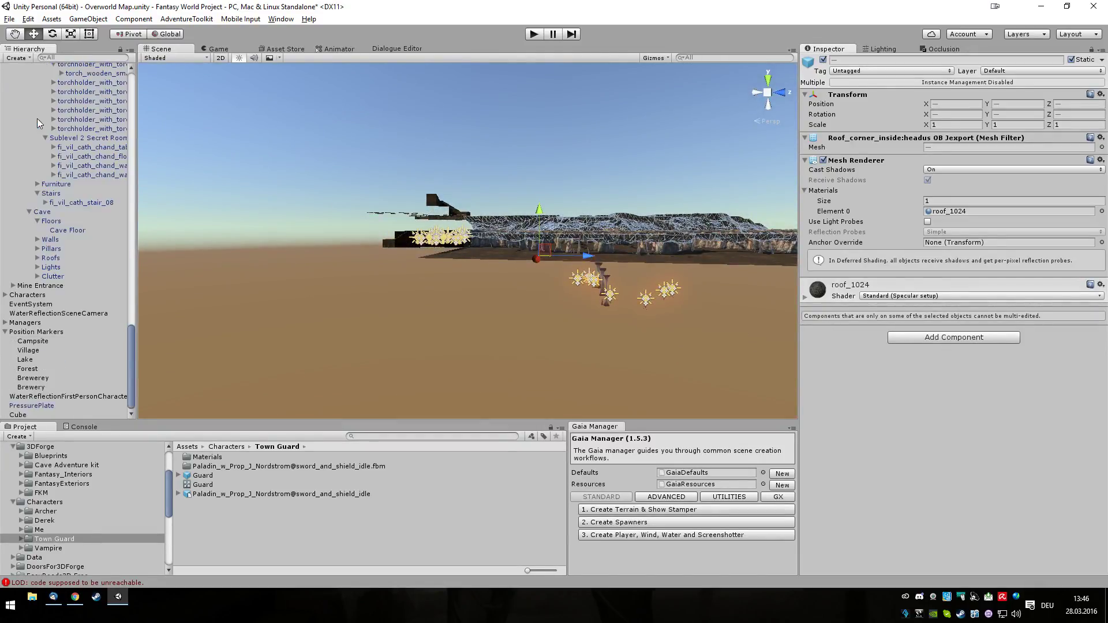
pyautogui.click(37, 249)
pyautogui.click(68, 259)
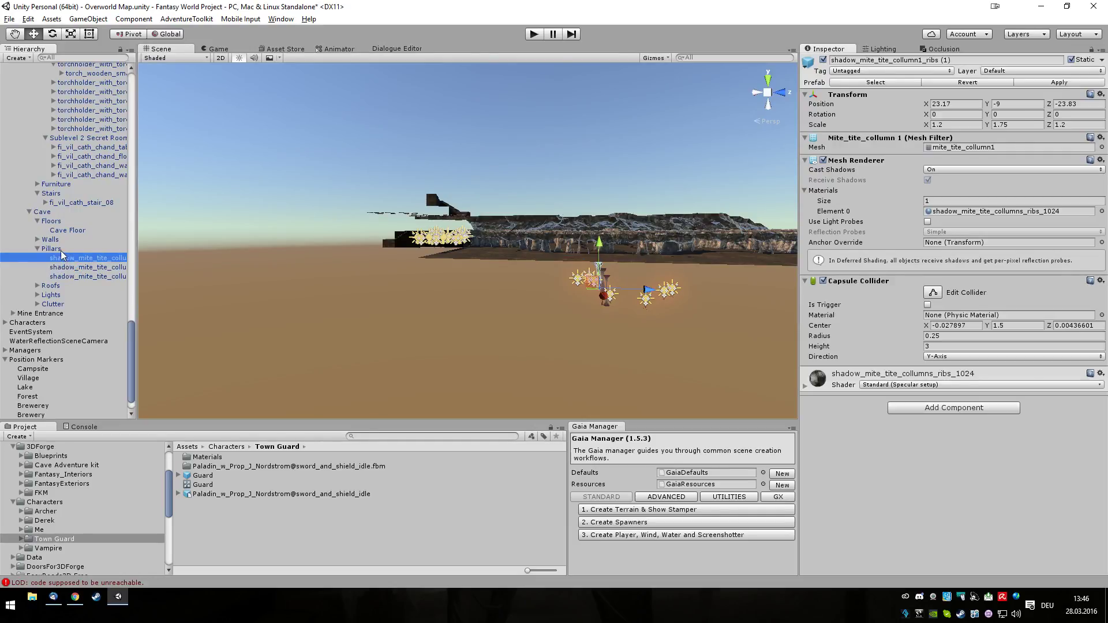
pyautogui.click(56, 250)
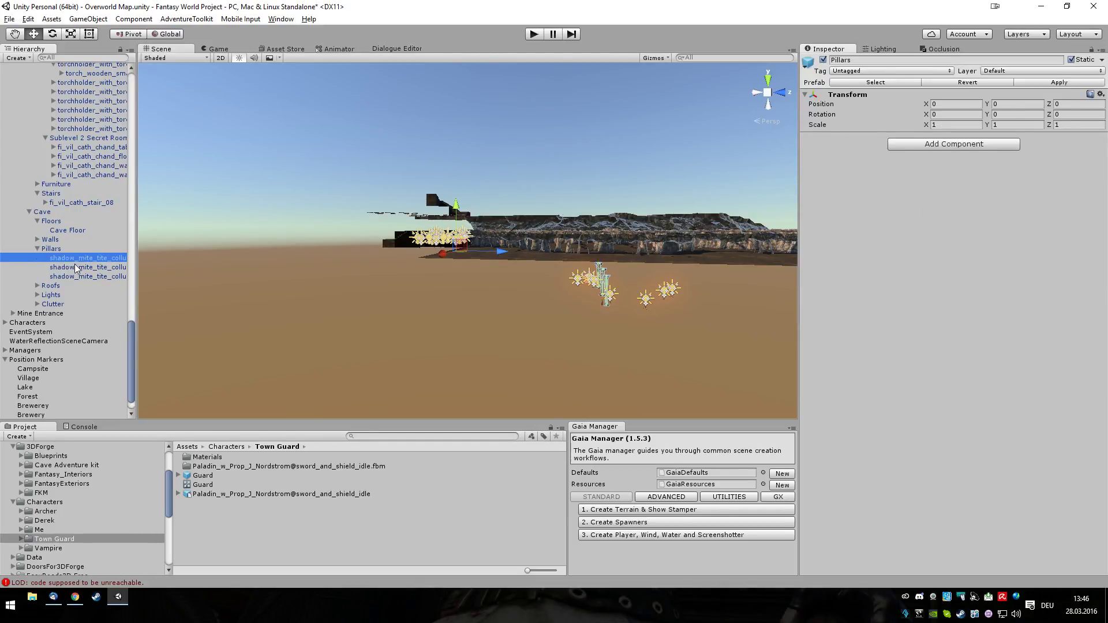
pyautogui.keyDown('shift'); pyautogui.click(78, 275); pyautogui.keyUp('shift')
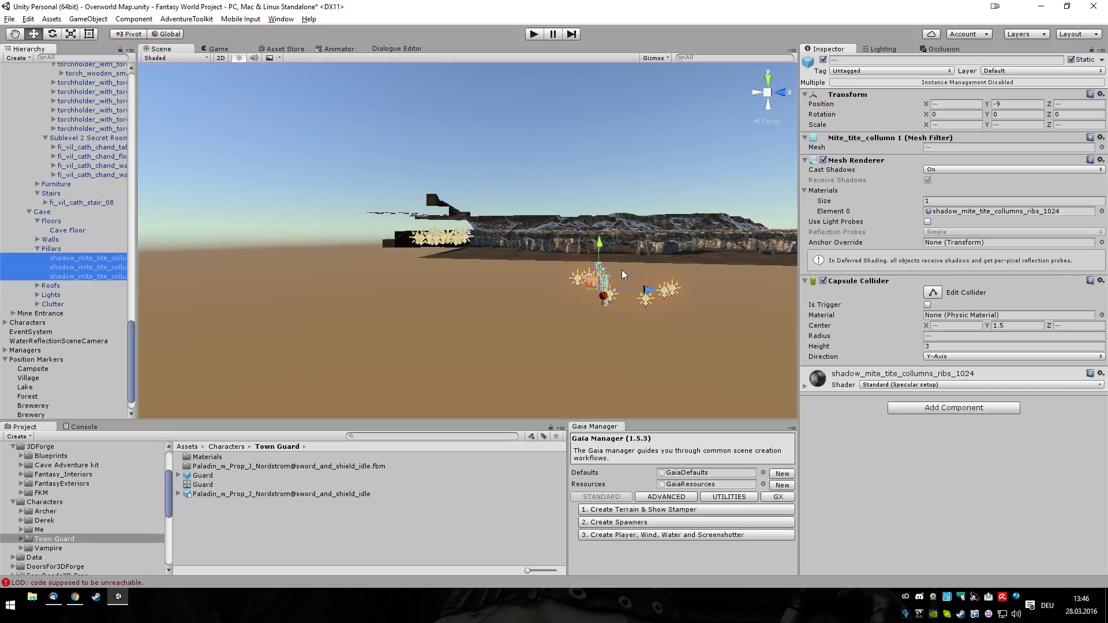
pyautogui.scroll(3, 621, 269)
pyautogui.moveTo(662, 265); pyautogui.dragTo(664, 202)
# Step: Raise the three cave columns to a Y position of about -0.18 so their bases sit on the cave floor
pyautogui.moveTo(688, 229); pyautogui.dragTo(485, 301, button='right')
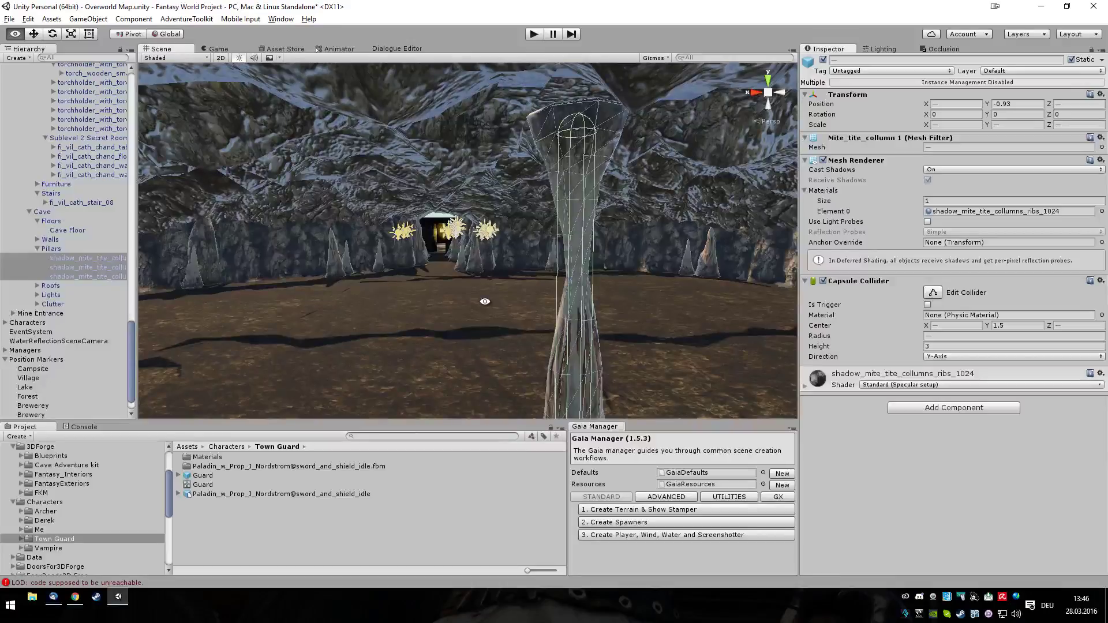
pyautogui.scroll(-5, 485, 301)
pyautogui.moveTo(744, 292); pyautogui.dragTo(742, 273)
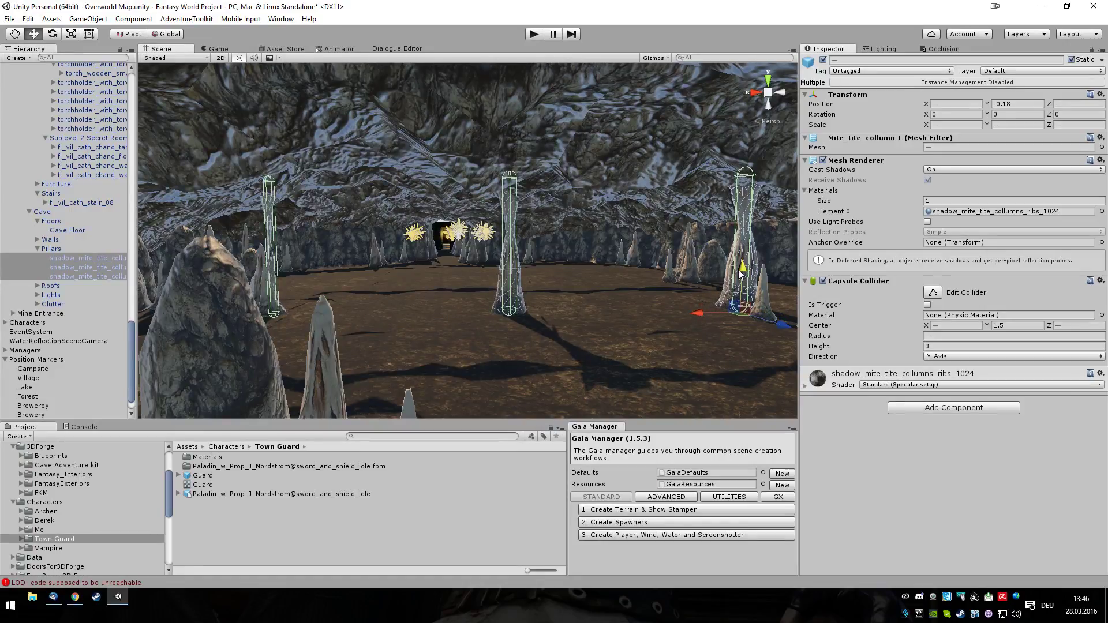
pyautogui.press('w')
pyautogui.moveTo(734, 280); pyautogui.dragTo(567, 283, button='right')
pyautogui.scroll(5, 659, 289)
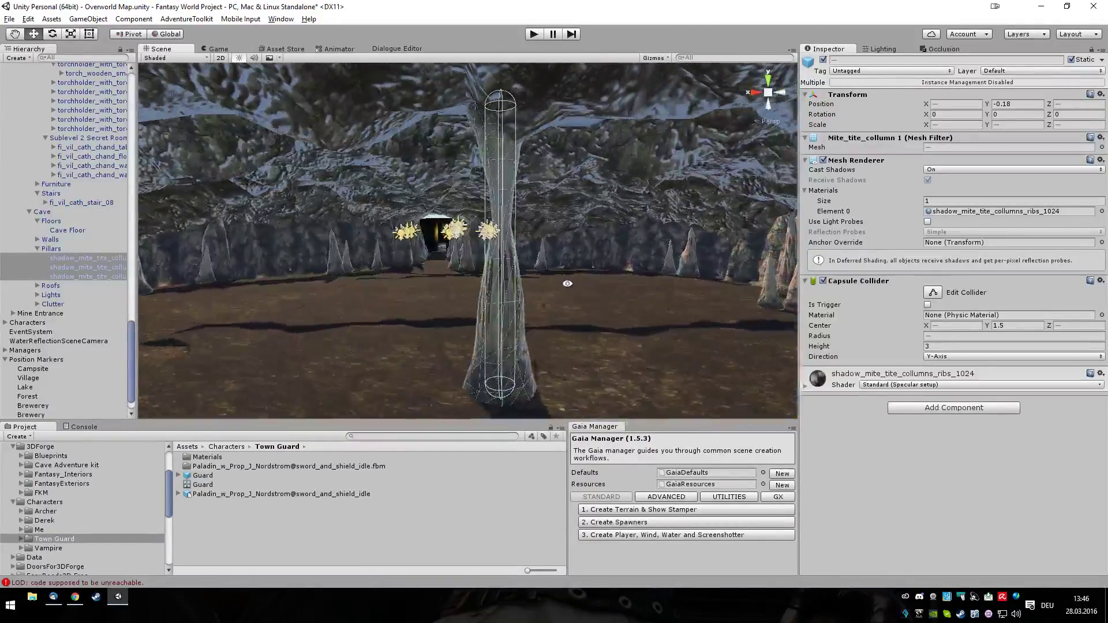
# Step: Select all six large wooden torches in the Cave's Lights group and raise them to a Y position of about -1.24
pyautogui.click(38, 294)
pyautogui.click(58, 303)
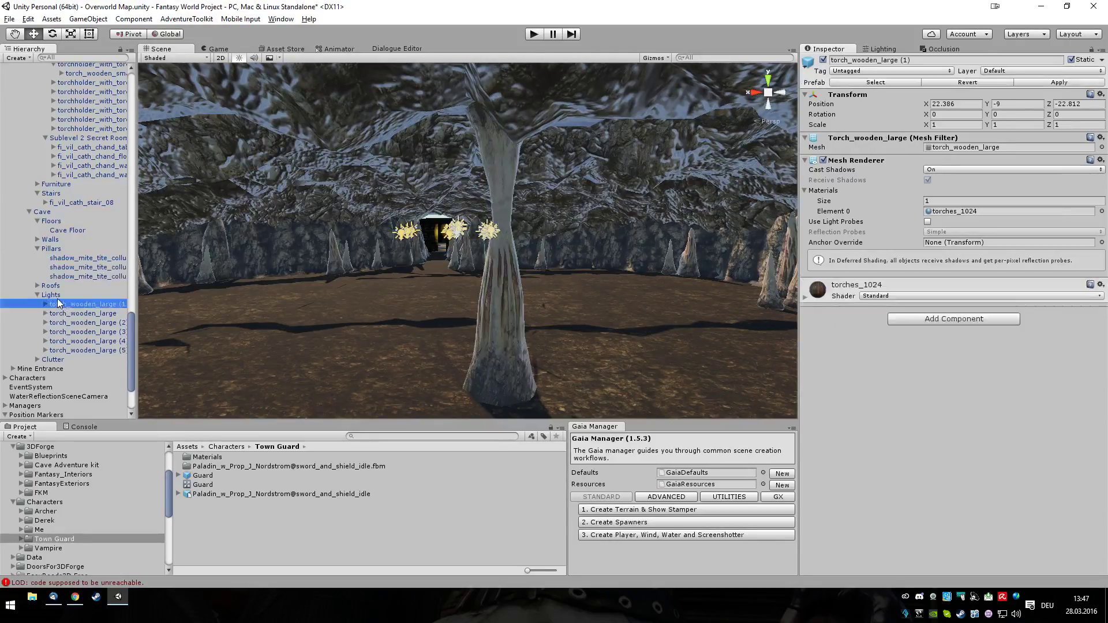
pyautogui.click(52, 295)
pyautogui.click(64, 304)
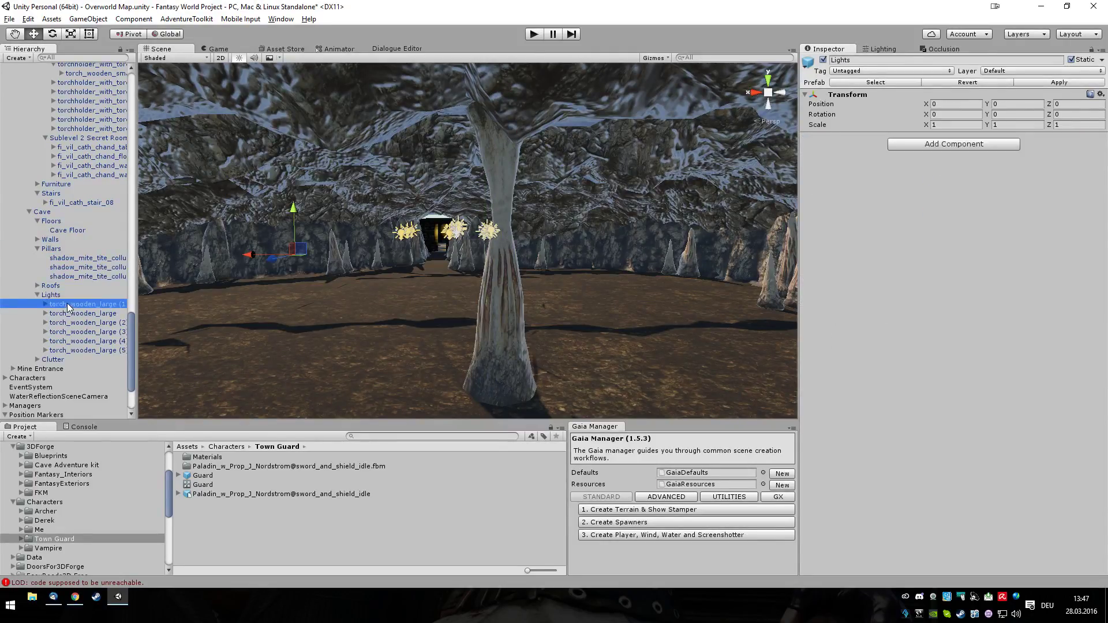
pyautogui.keyDown('shift'); pyautogui.click(79, 349); pyautogui.keyUp('shift')
pyautogui.press('f')
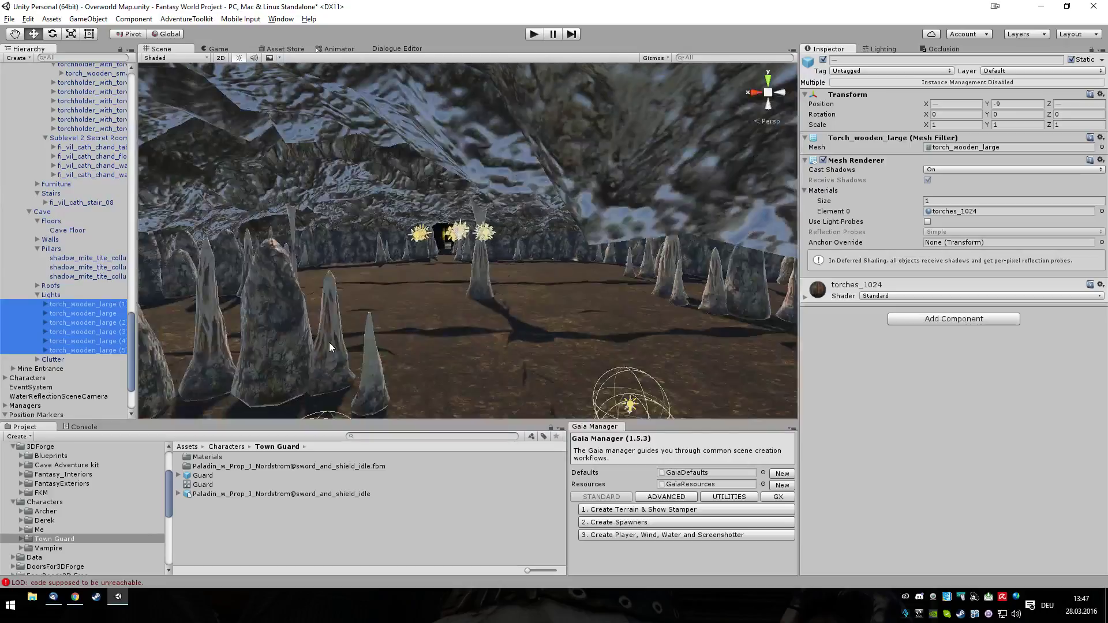
pyautogui.moveTo(537, 290); pyautogui.dragTo(539, 231)
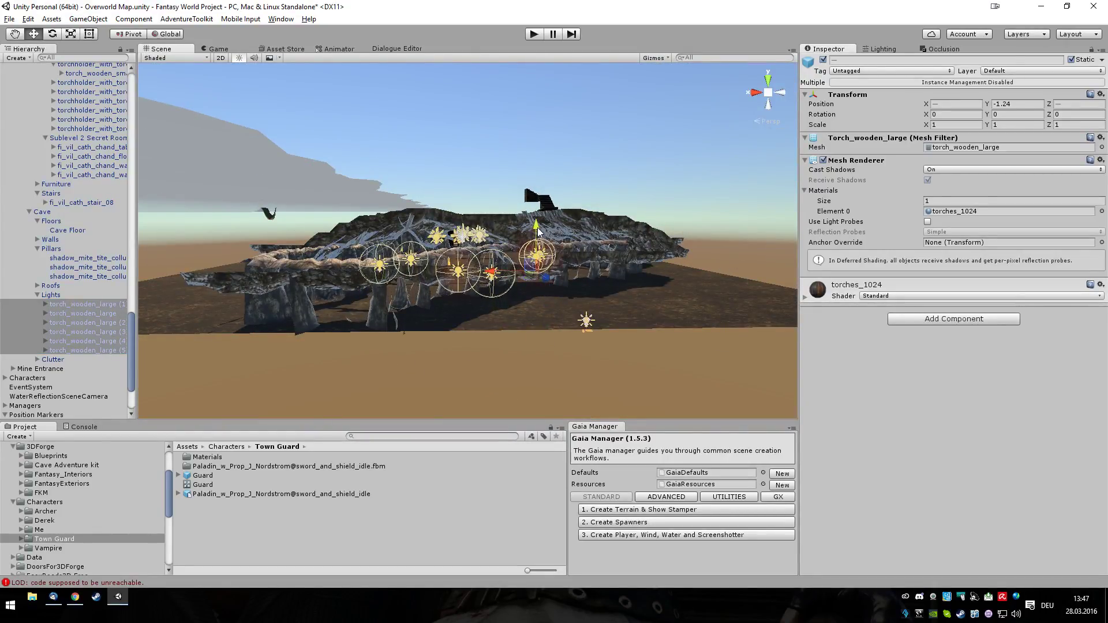
# Step: Raise the large wooden torches to a Y position of about -0.002 so their feet stand on the cave floor
pyautogui.scroll(10, 545, 292)
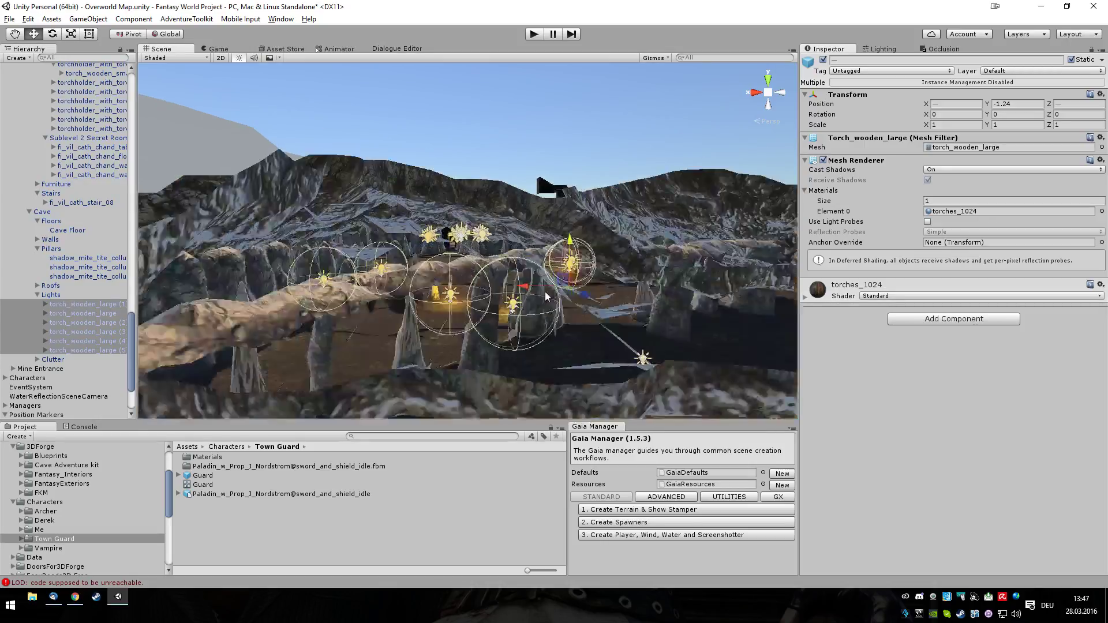
pyautogui.moveTo(577, 317); pyautogui.dragTo(611, 318, button='right')
pyautogui.moveTo(619, 291); pyautogui.dragTo(547, 361)
pyautogui.scroll(5, 611, 282)
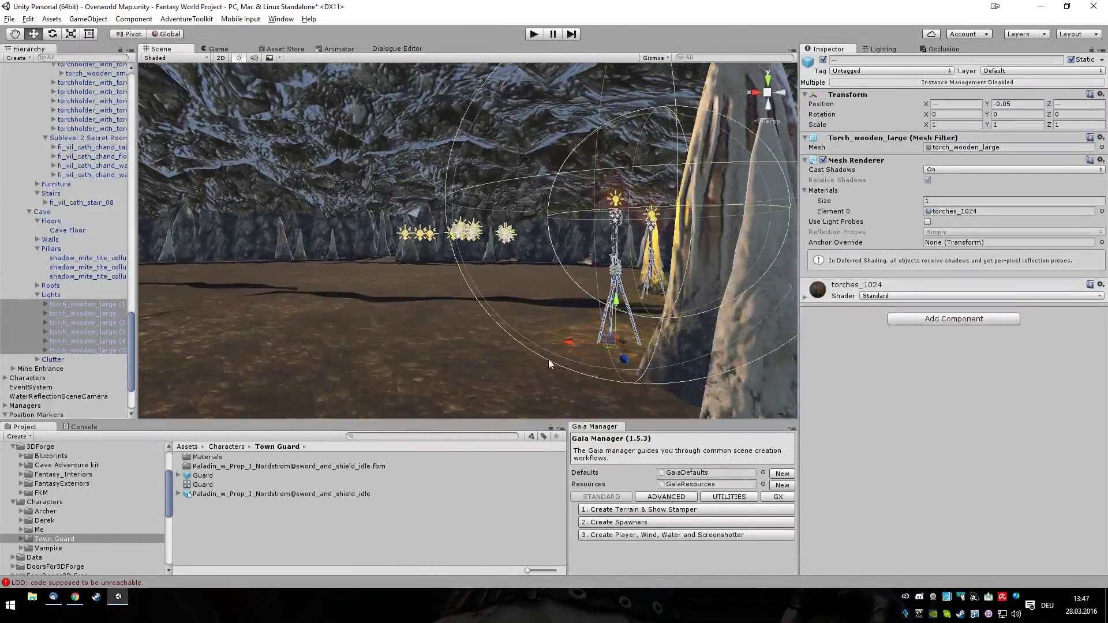
pyautogui.moveTo(615, 304); pyautogui.dragTo(606, 301)
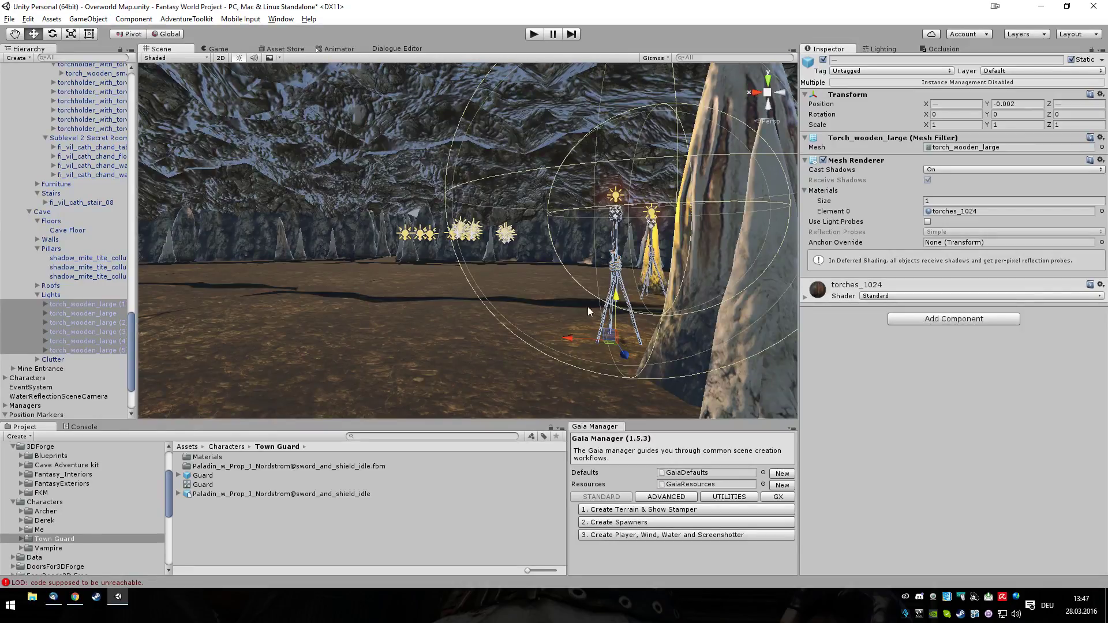
# Step: Select the fungus cluster, fire crystal and both fire shards in the Clutter group and raise them to the cave's level
pyautogui.click(38, 360)
pyautogui.click(57, 368)
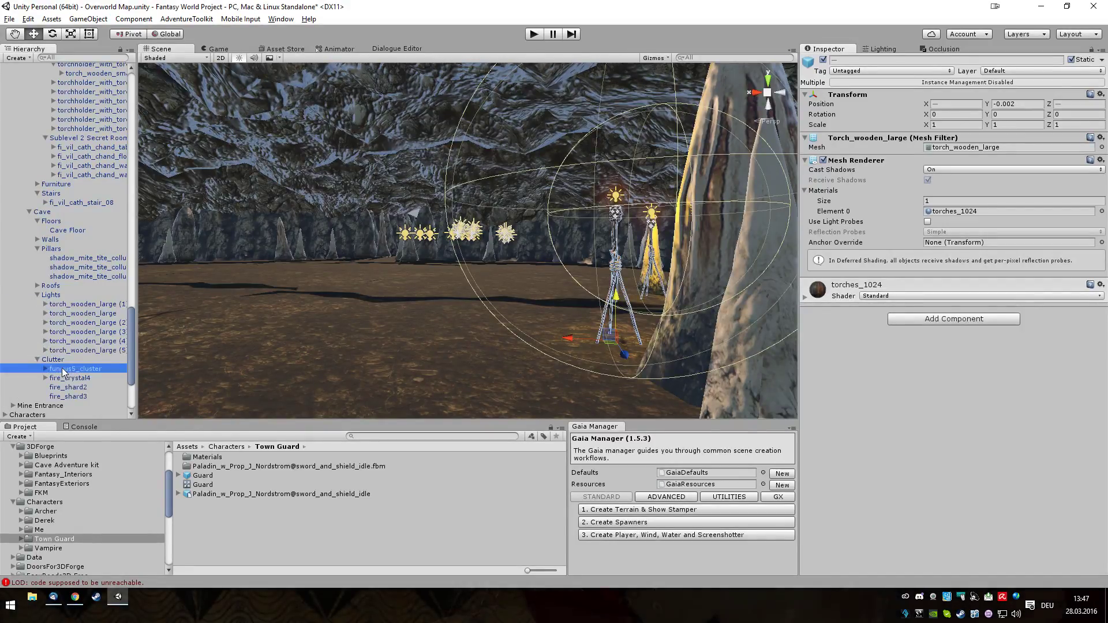
pyautogui.keyDown('shift'); pyautogui.click(77, 396); pyautogui.keyUp('shift')
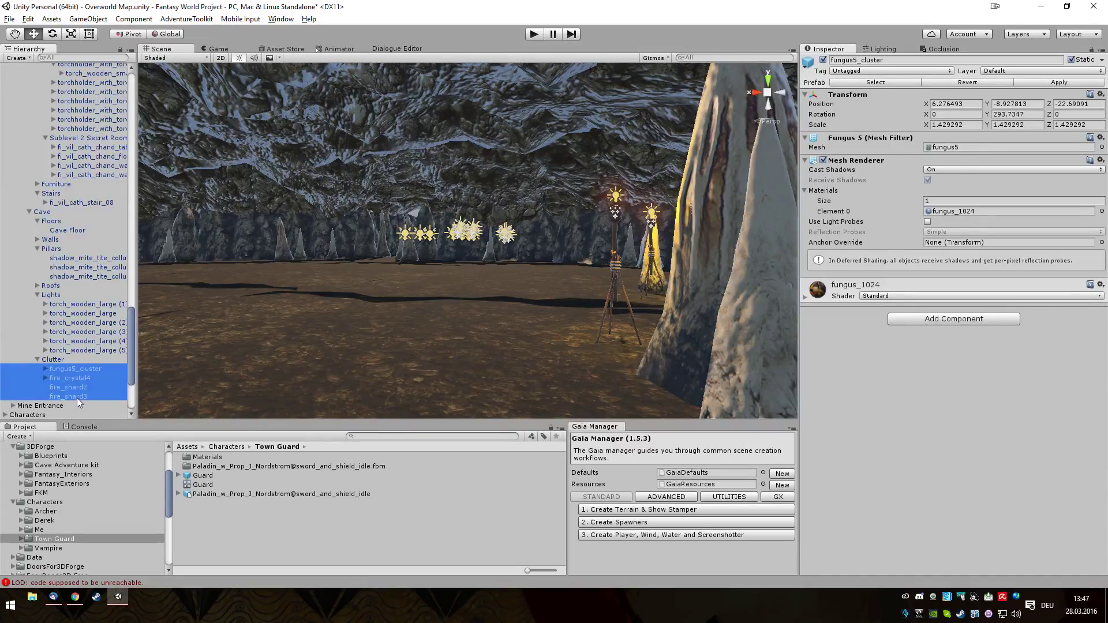
pyautogui.press('f')
pyautogui.keyDown('alt'); pyautogui.moveTo(409, 366); pyautogui.dragTo(423, 244); pyautogui.keyUp('alt')
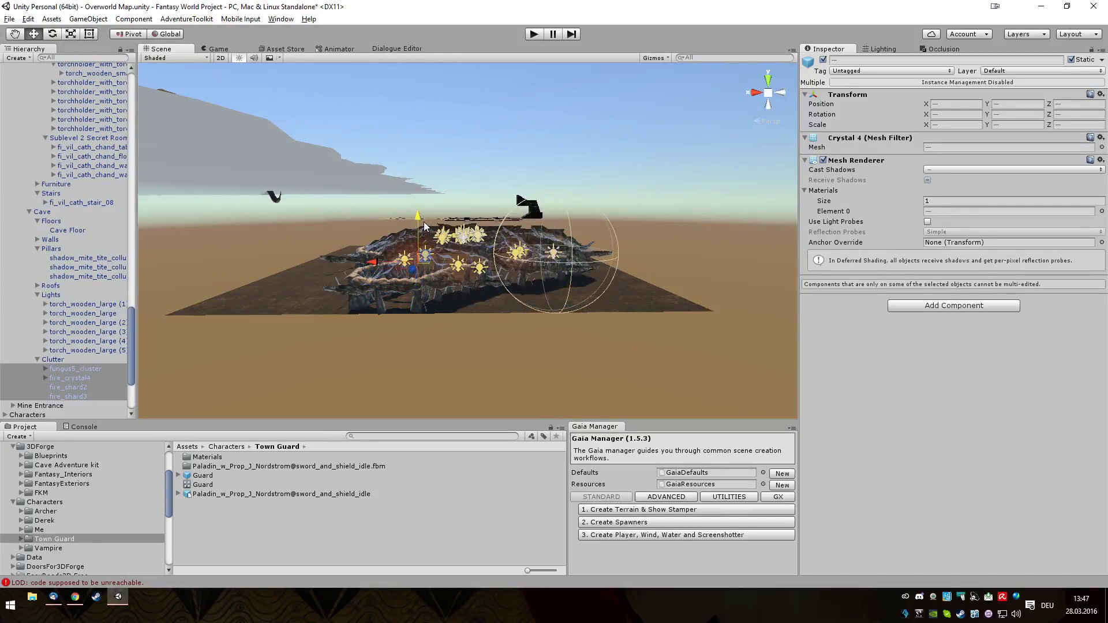
# Step: Lower the selected clutter objects slightly so they rest on the cave floor beside the pillar
pyautogui.scroll(10, 455, 310)
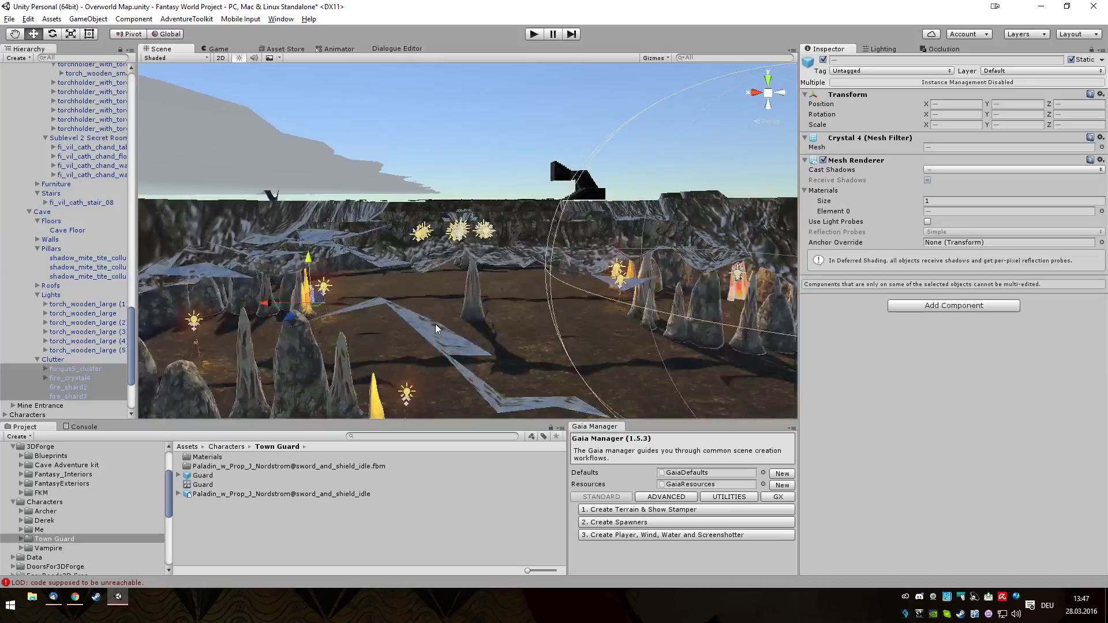
pyautogui.scroll(3, 435, 329)
pyautogui.moveTo(417, 334); pyautogui.dragTo(360, 295, button='right')
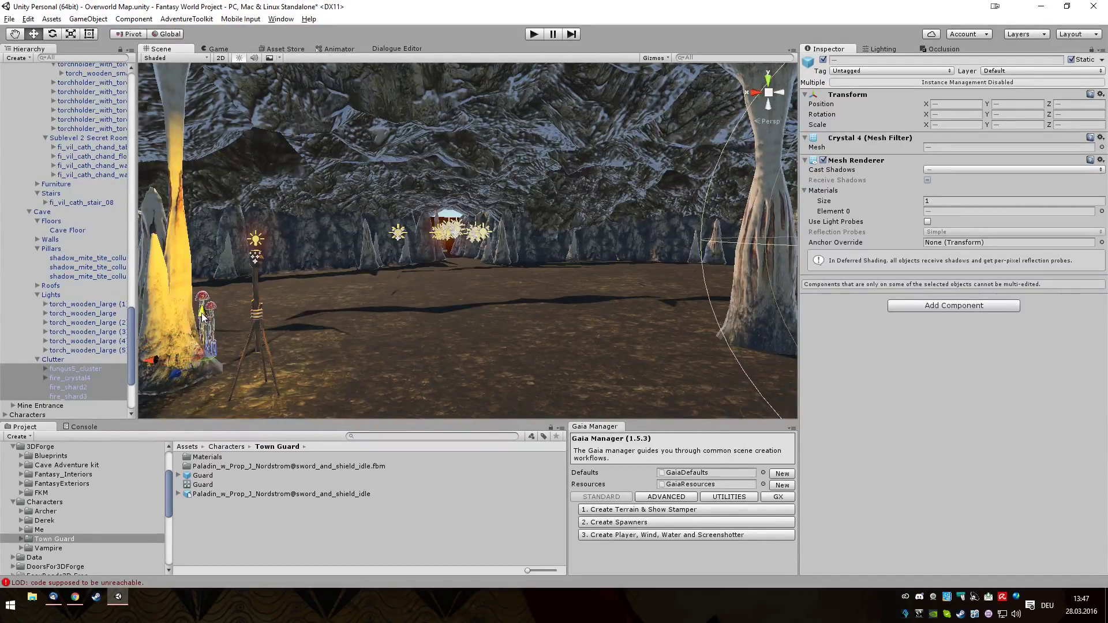
pyautogui.moveTo(202, 312); pyautogui.dragTo(199, 316)
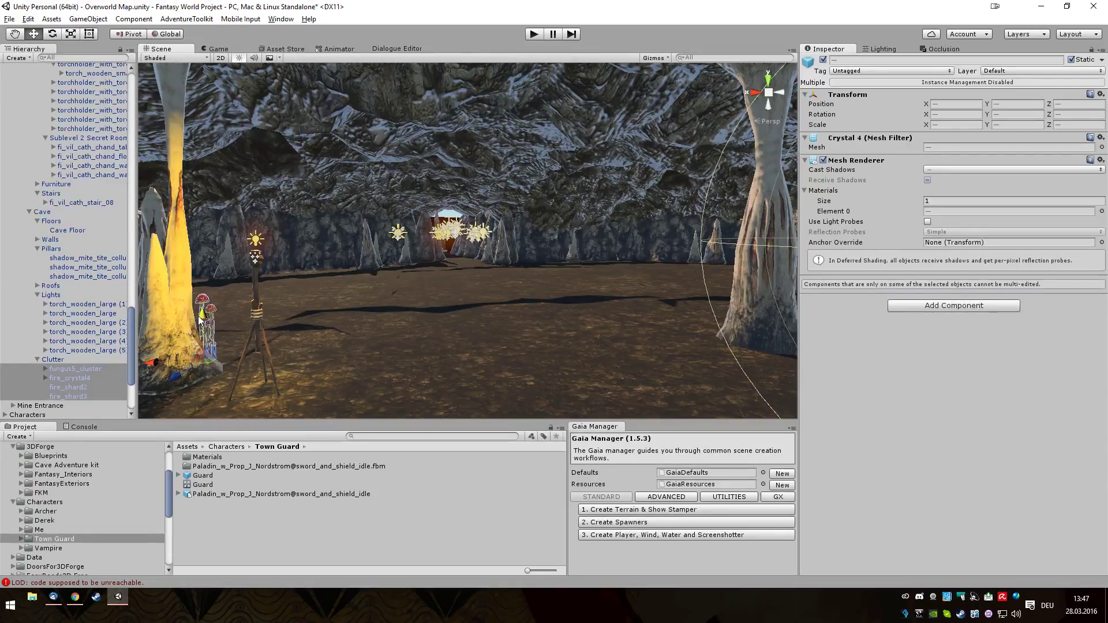
pyautogui.moveTo(330, 342)
pyautogui.mouseDown(button='right')
pyautogui.moveTo(300, 329)
pyautogui.moveTo(186, 330)
pyautogui.moveTo(330, 348)
pyautogui.mouseUp(button='right')
pyautogui.moveTo(433, 327); pyautogui.dragTo(536, 376, button='right')
pyautogui.scroll(4, 506, 335)
pyautogui.scroll(5, 507, 339)
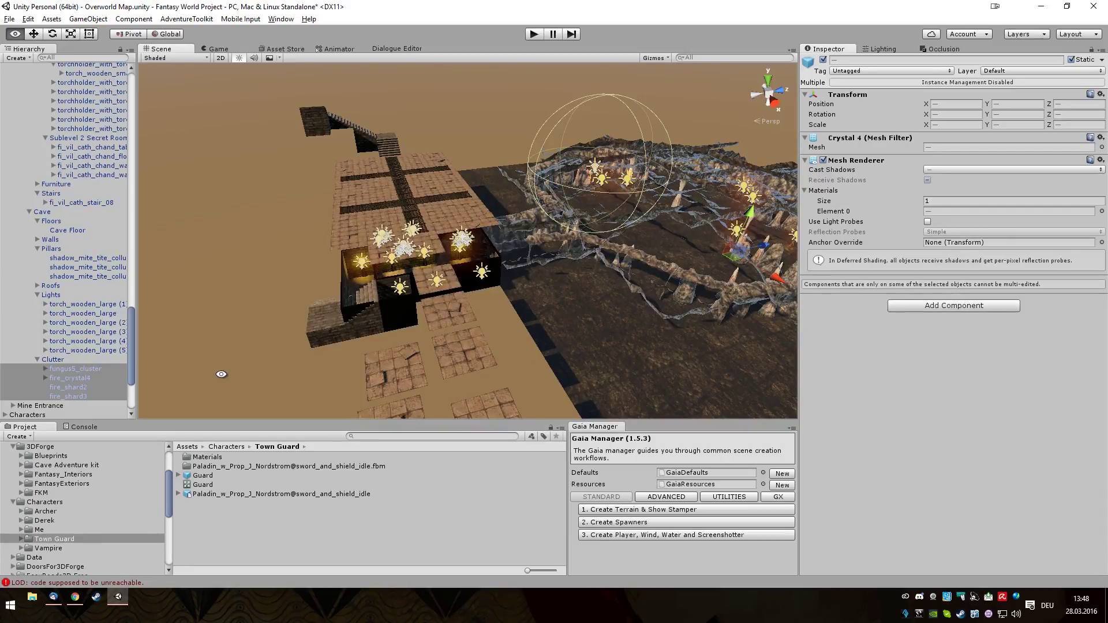
# Step: Collapse the Clutter, Lights, Pillars and Floors groups inside the Cave group
pyautogui.moveTo(221, 374); pyautogui.dragTo(733, 353, button='right')
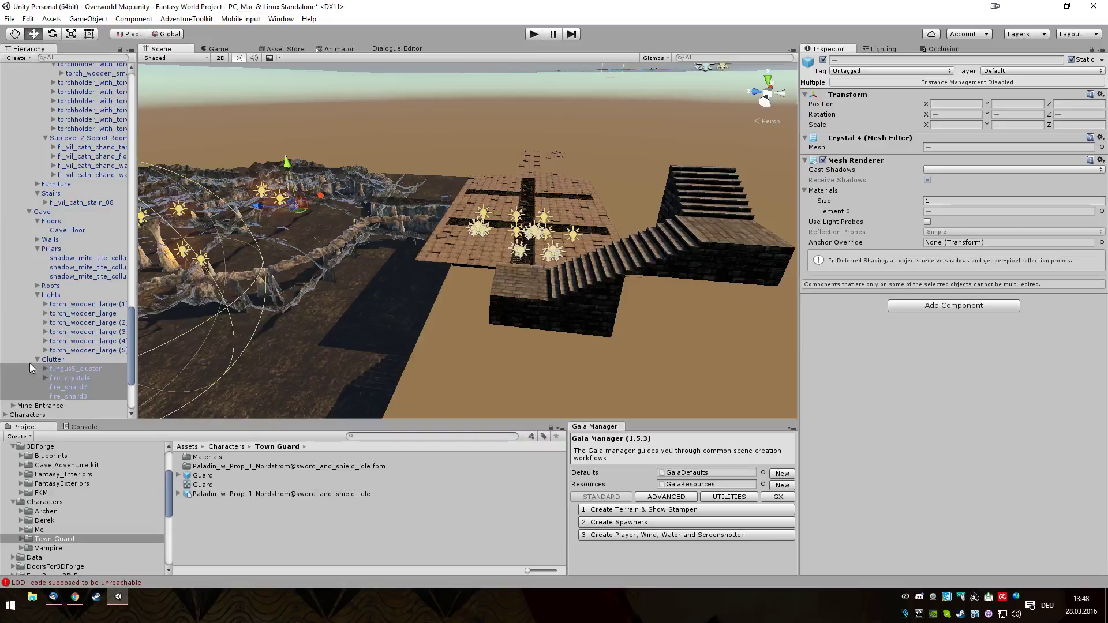
pyautogui.click(46, 360)
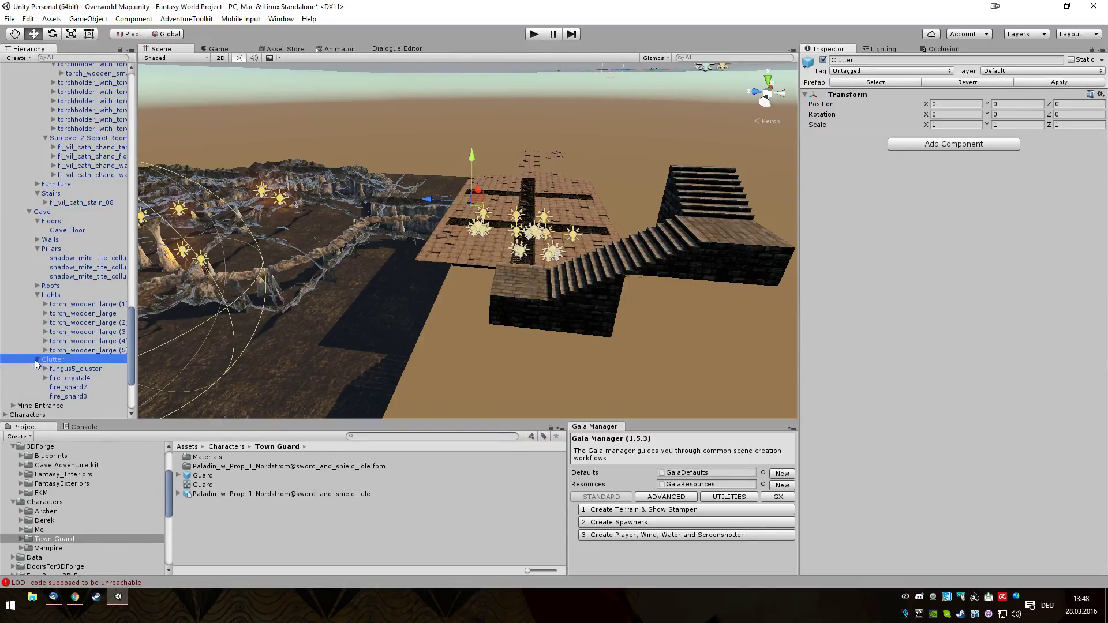
pyautogui.click(37, 359)
pyautogui.click(37, 295)
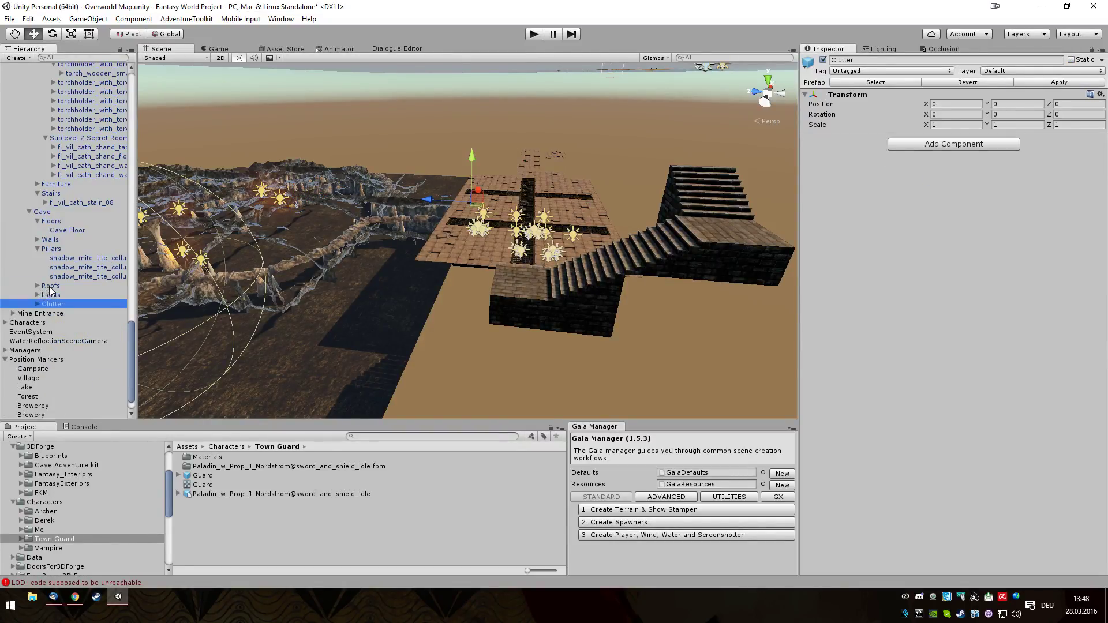
pyautogui.click(49, 285)
pyautogui.click(37, 249)
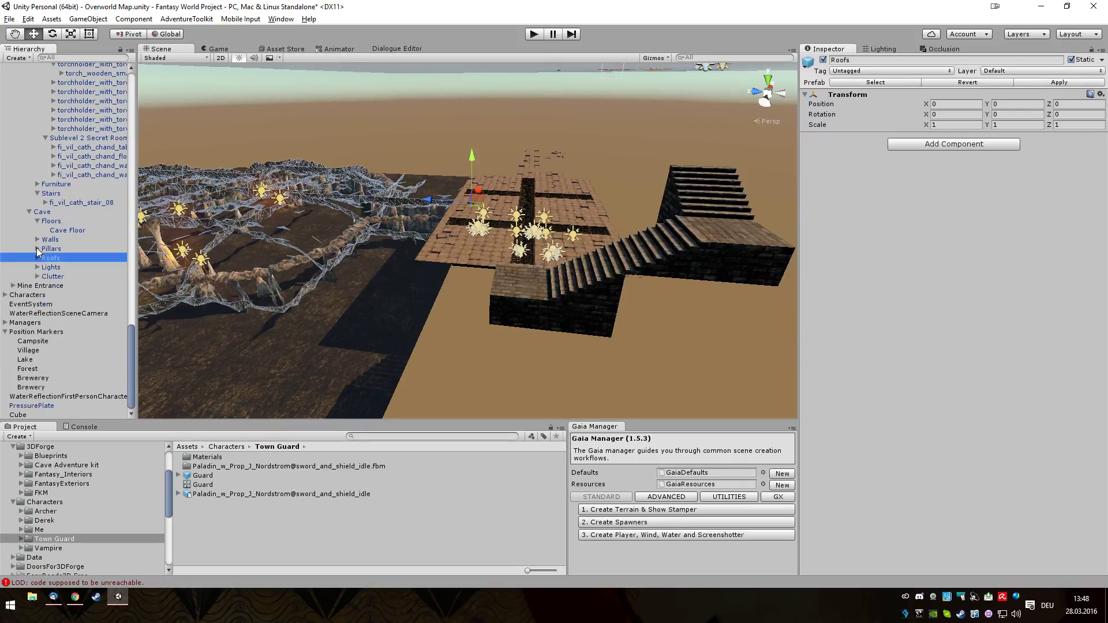
pyautogui.click(49, 238)
pyautogui.click(46, 222)
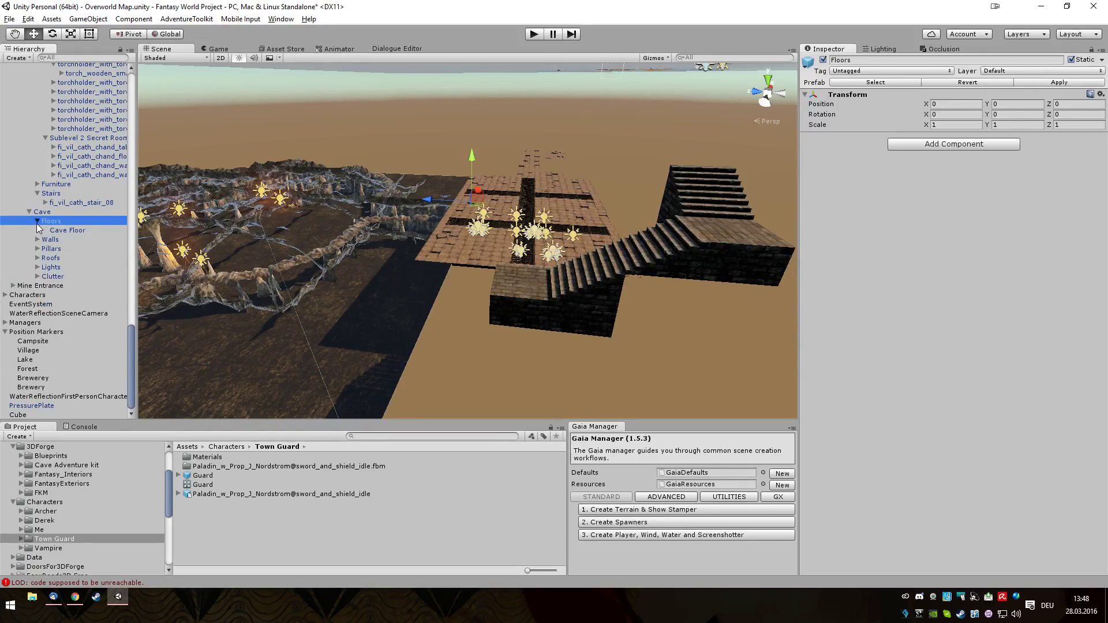
pyautogui.click(37, 221)
# Step: Select the Cave group, check its height against the basement rooms from several sides, and collapse it
pyautogui.click(41, 225)
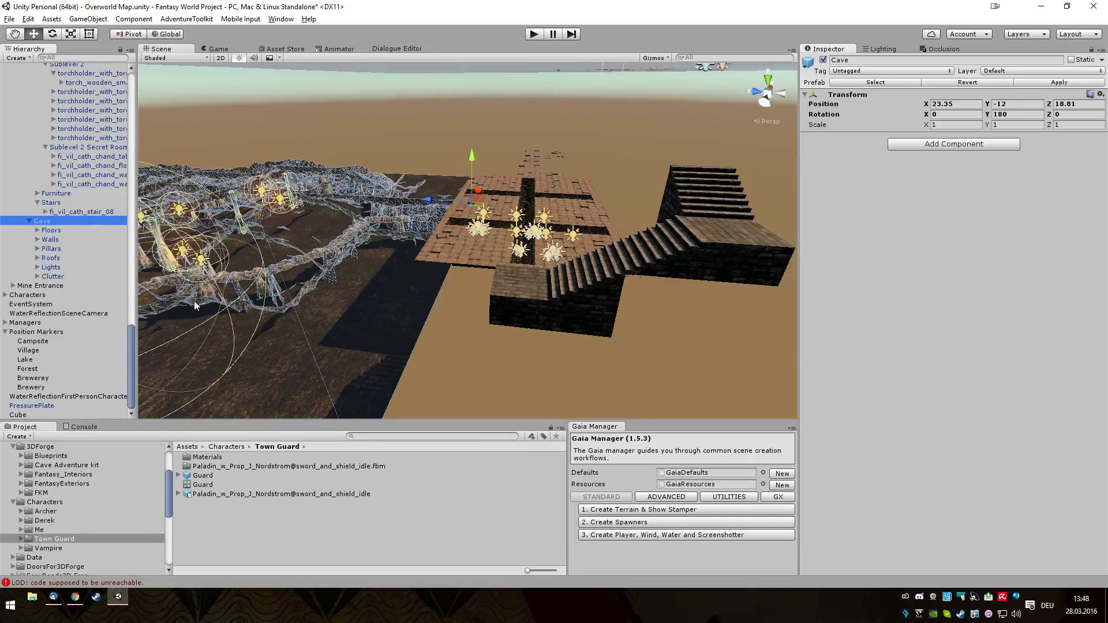
pyautogui.scroll(-8, 350, 319)
pyautogui.keyDown('alt'); pyautogui.moveTo(351, 314); pyautogui.dragTo(874, 374); pyautogui.keyUp('alt')
pyautogui.keyDown('alt'); pyautogui.moveTo(898, 365); pyautogui.dragTo(936, 321); pyautogui.keyUp('alt')
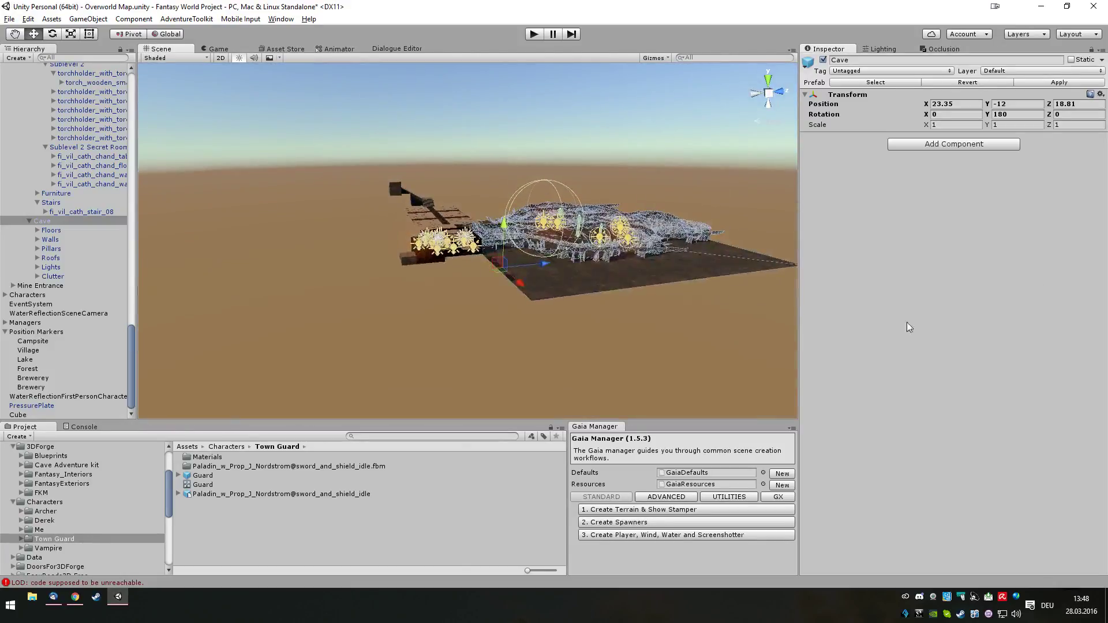
pyautogui.scroll(8, 590, 345)
pyautogui.keyDown('alt'); pyautogui.moveTo(589, 345); pyautogui.dragTo(332, 310); pyautogui.keyUp('alt')
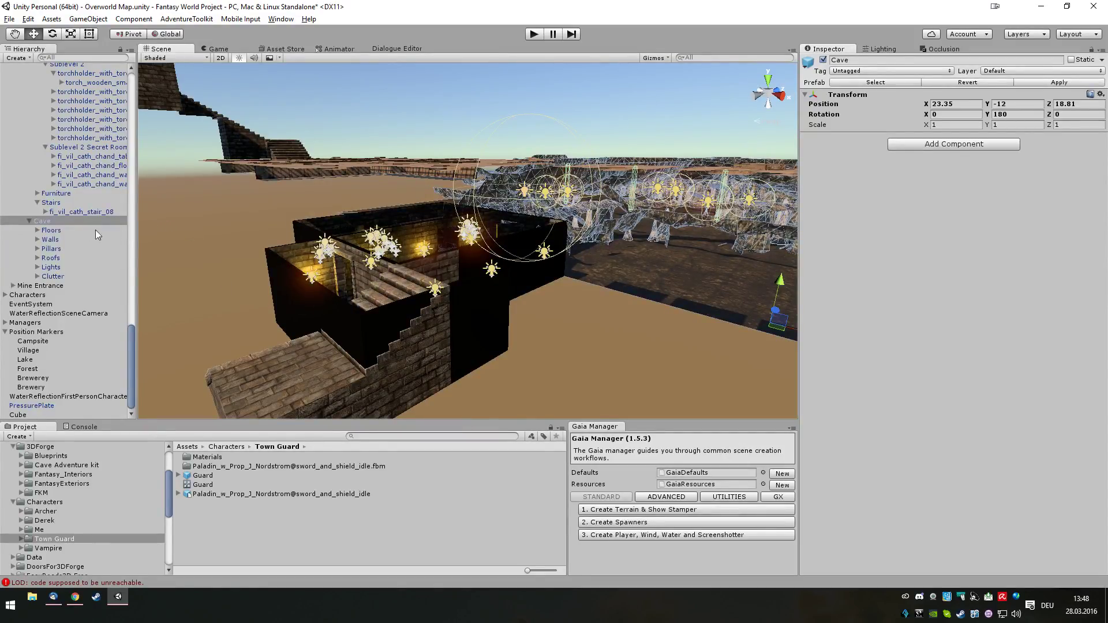
pyautogui.click(30, 220)
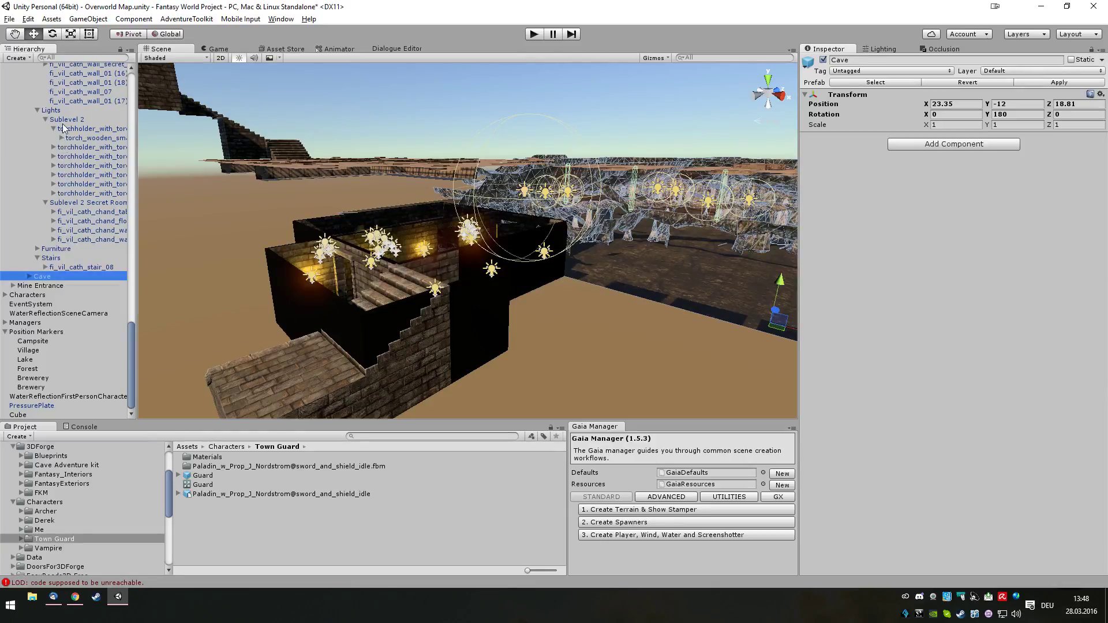
# Step: Collapse the Floors, Walls and Lights groups of Sublevel 2, and the Sublevel 2 group itself
pyautogui.scroll(10, 64, 130)
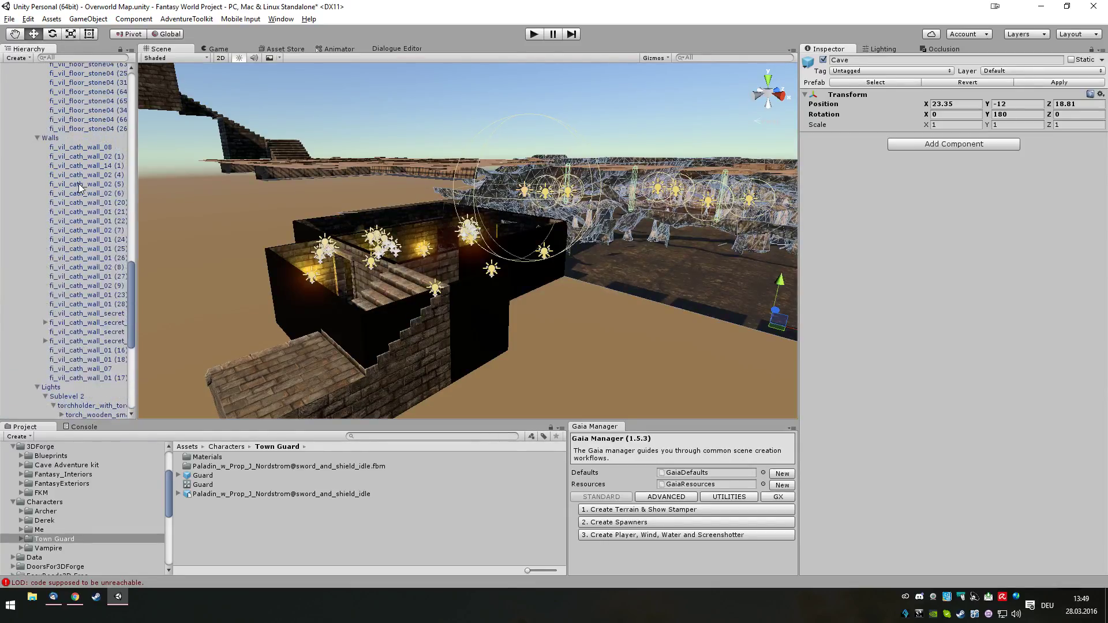
pyautogui.scroll(10, 79, 187)
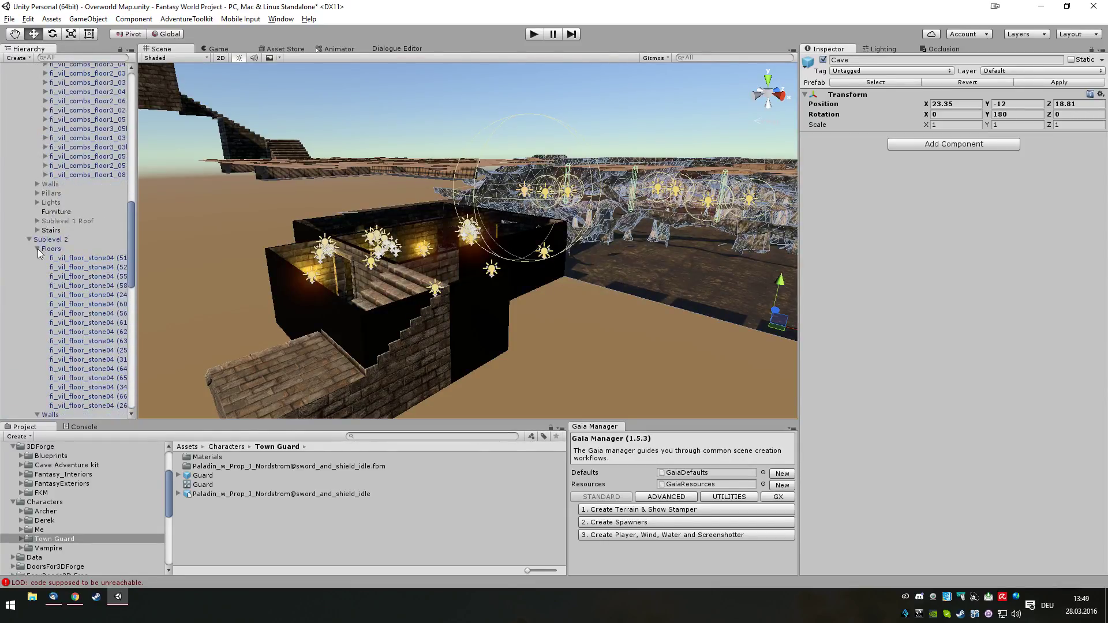
pyautogui.click(41, 248)
pyautogui.click(37, 248)
pyautogui.click(37, 257)
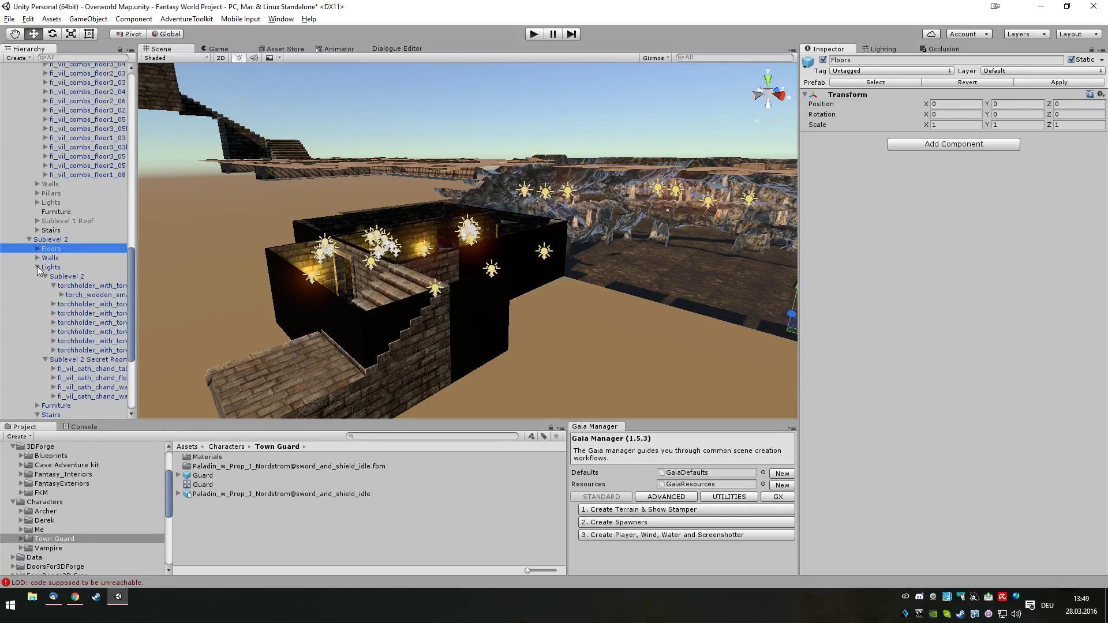
pyautogui.click(37, 266)
pyautogui.click(38, 285)
pyautogui.keyDown('alt'); pyautogui.moveTo(526, 305); pyautogui.dragTo(195, 270); pyautogui.keyUp('alt')
pyautogui.click(29, 239)
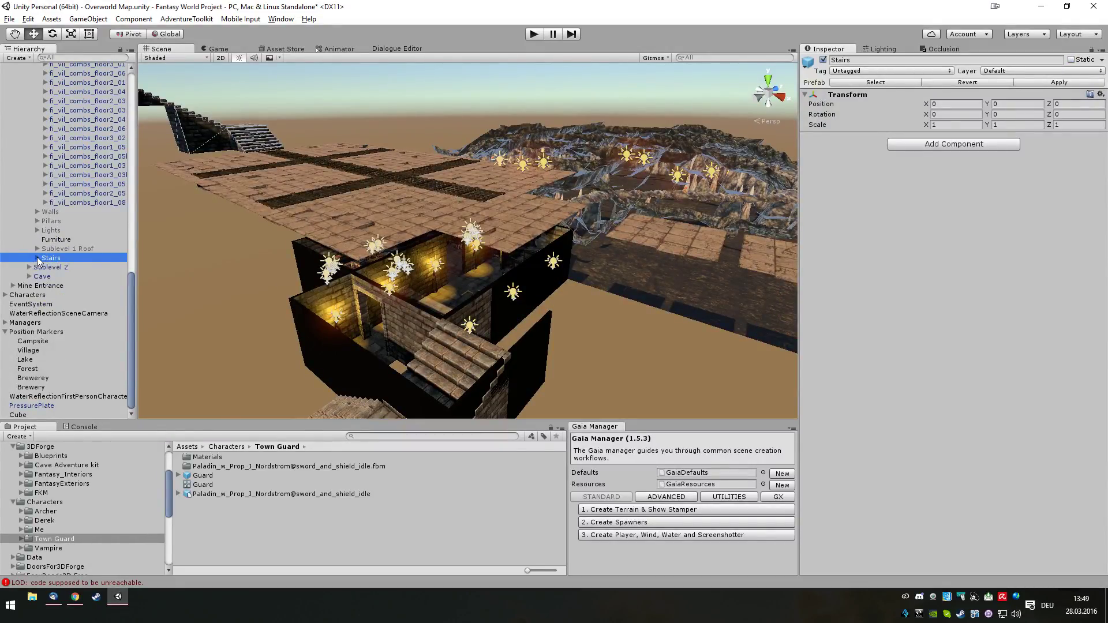
# Step: Expand the Stairs group of Sublevel 1 and examine how the staircases connect the basement levels
pyautogui.click(37, 258)
pyautogui.press('f')
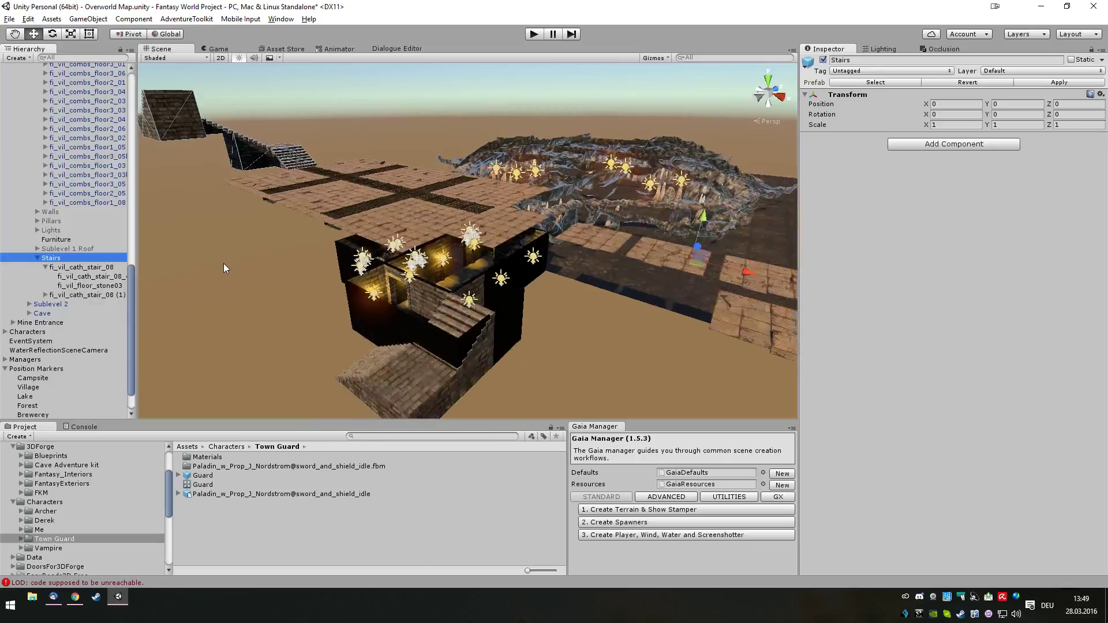
pyautogui.keyDown('alt'); pyautogui.moveTo(264, 276); pyautogui.dragTo(142, 254); pyautogui.keyUp('alt')
pyautogui.keyDown('alt'); pyautogui.moveTo(119, 217); pyautogui.dragTo(450, 300); pyautogui.keyUp('alt')
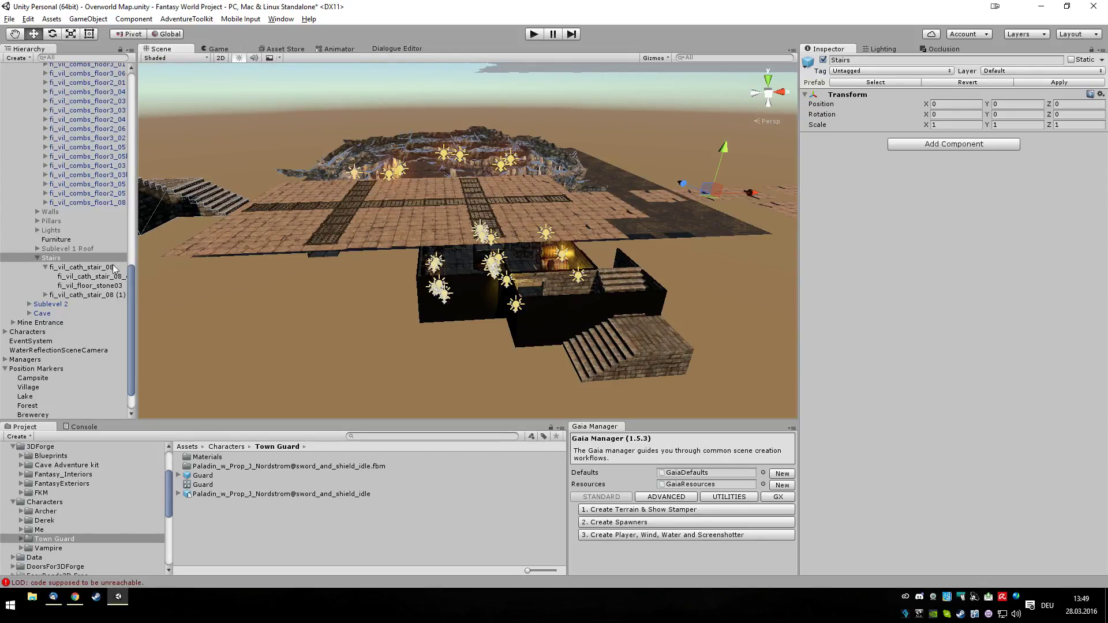
# Step: Collapse the Floors group of Sublevel 1 and activate its hidden Walls group
pyautogui.moveTo(133, 301); pyautogui.dragTo(136, 159)
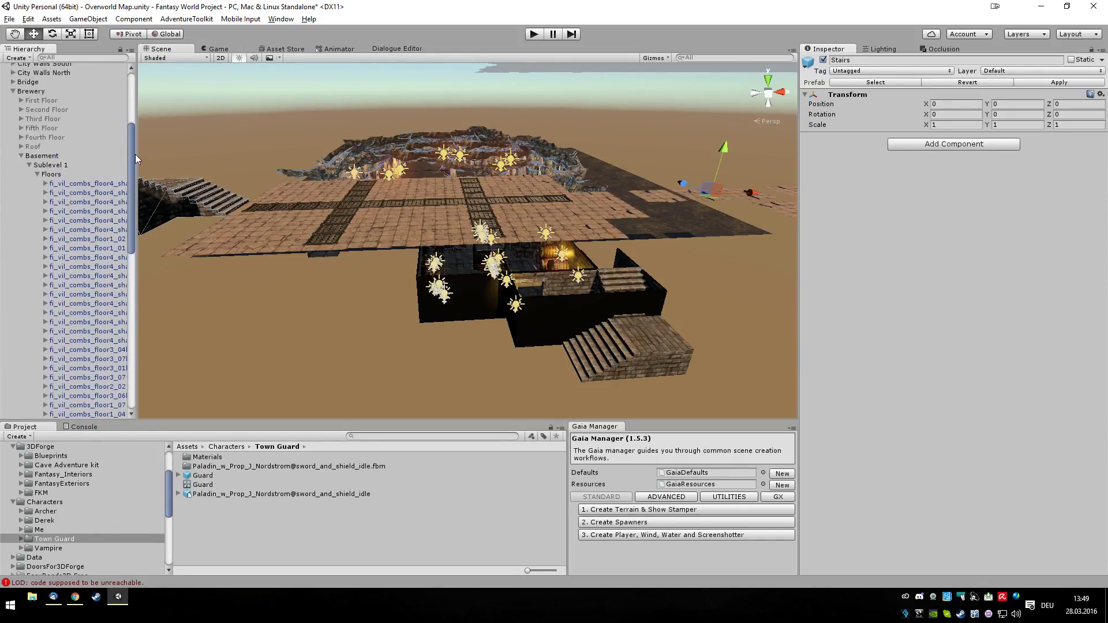
pyautogui.click(37, 174)
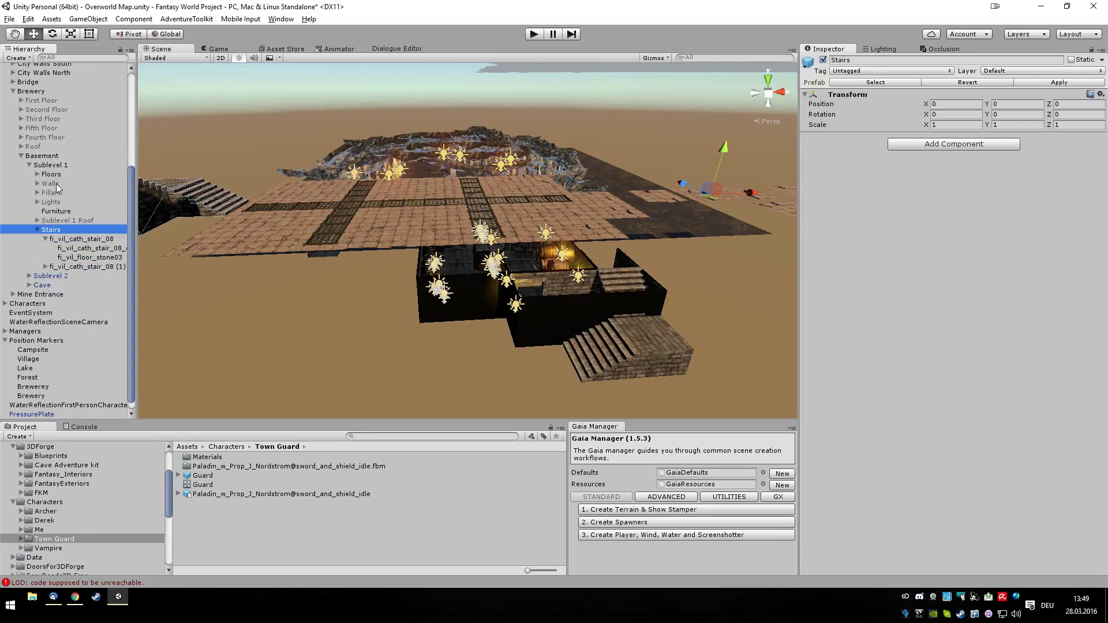
pyautogui.click(51, 183)
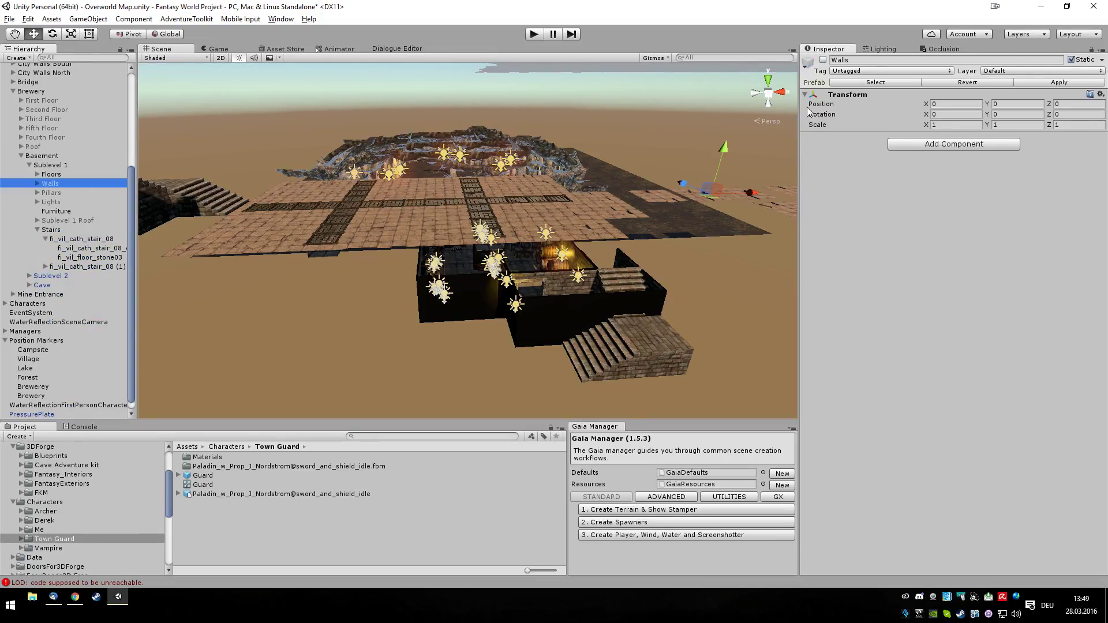
pyautogui.click(823, 60)
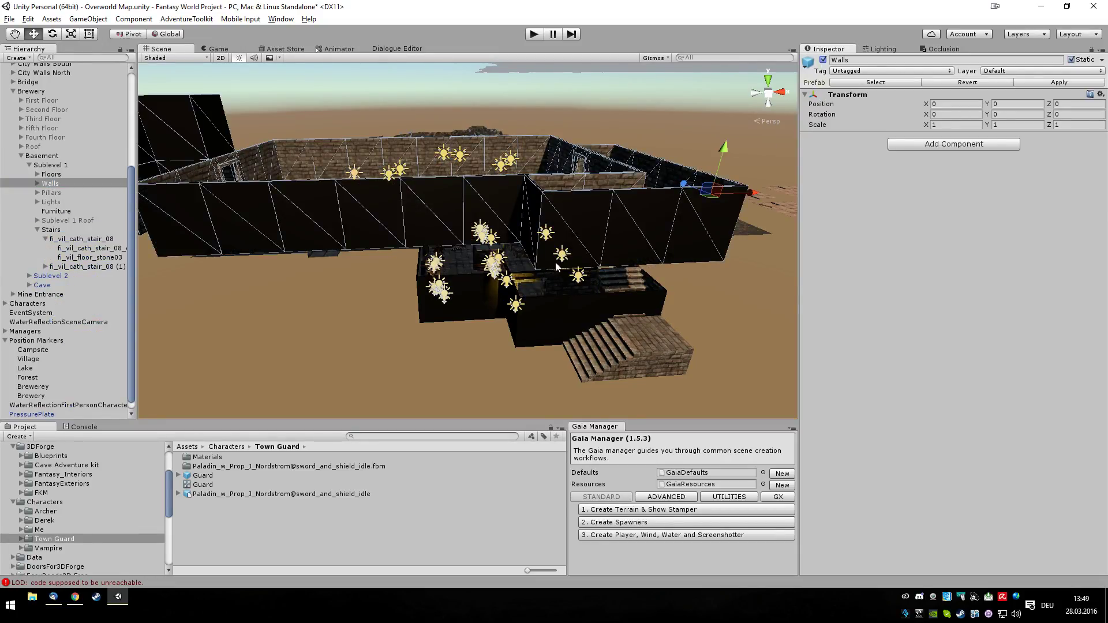
pyautogui.scroll(-5, 554, 262)
pyautogui.keyDown('alt'); pyautogui.moveTo(451, 314); pyautogui.dragTo(489, 408); pyautogui.keyUp('alt')
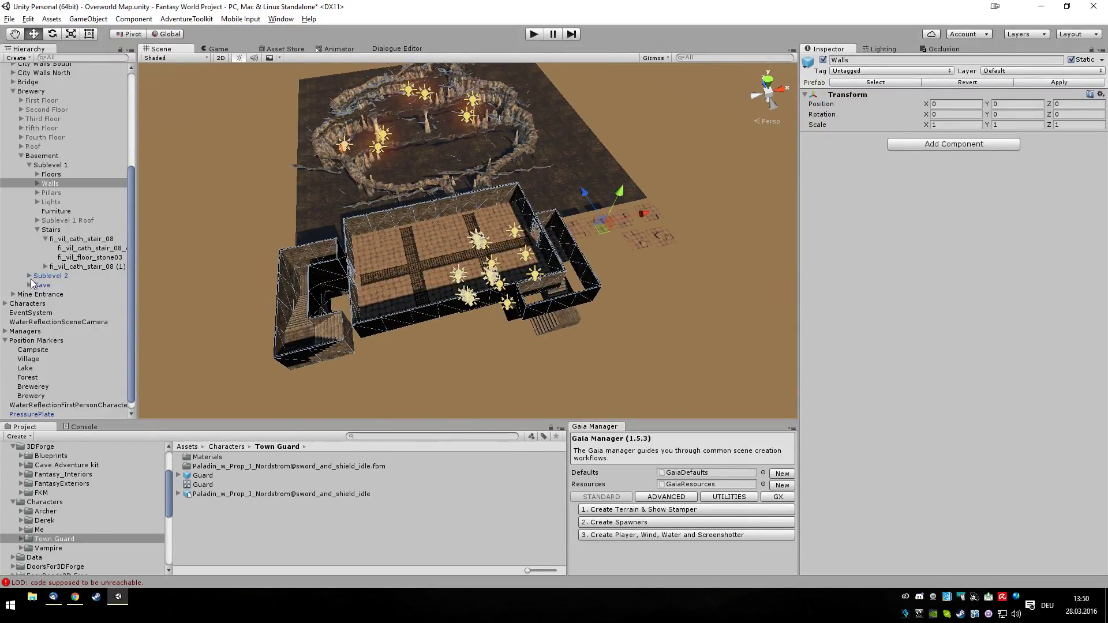
# Step: Raise fi_vil_cath_stair_08 in the Stairs group of Sublevel 2 to a Y position of 3
pyautogui.click(37, 229)
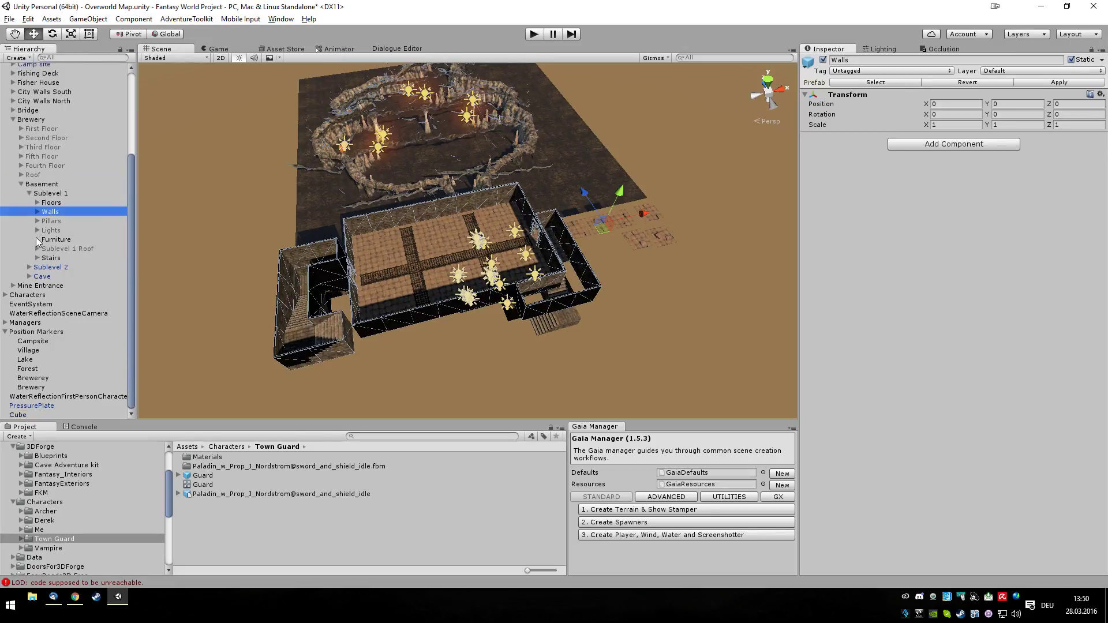
pyautogui.click(28, 268)
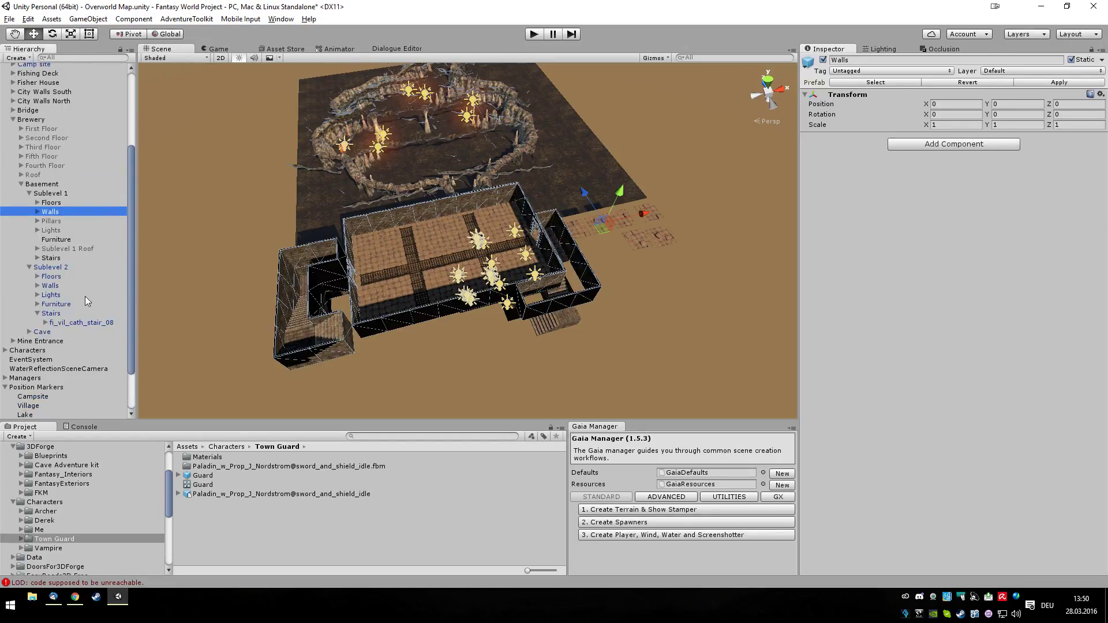
pyautogui.click(68, 323)
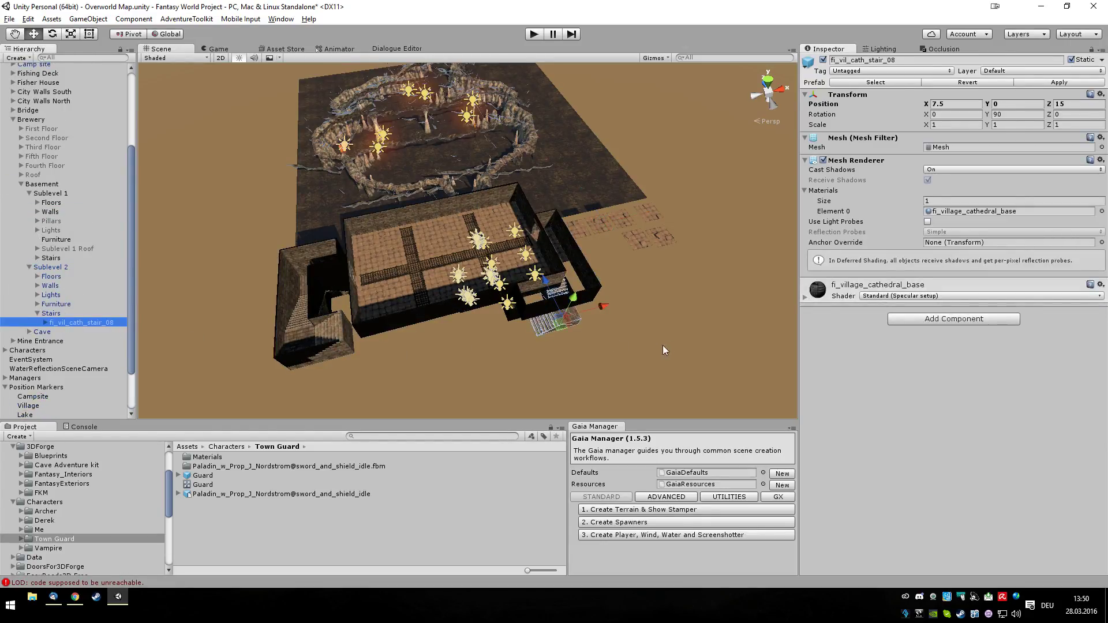
pyautogui.scroll(4, 650, 347)
pyautogui.keyDown('alt'); pyautogui.moveTo(697, 348); pyautogui.dragTo(608, 324); pyautogui.keyUp('alt')
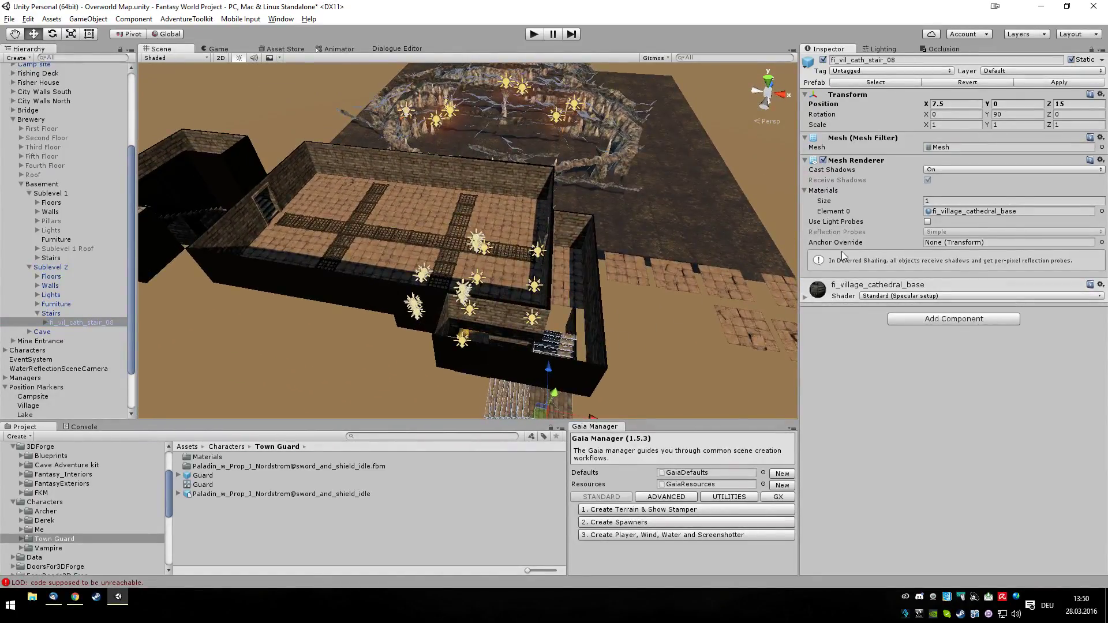
pyautogui.click(1022, 107)
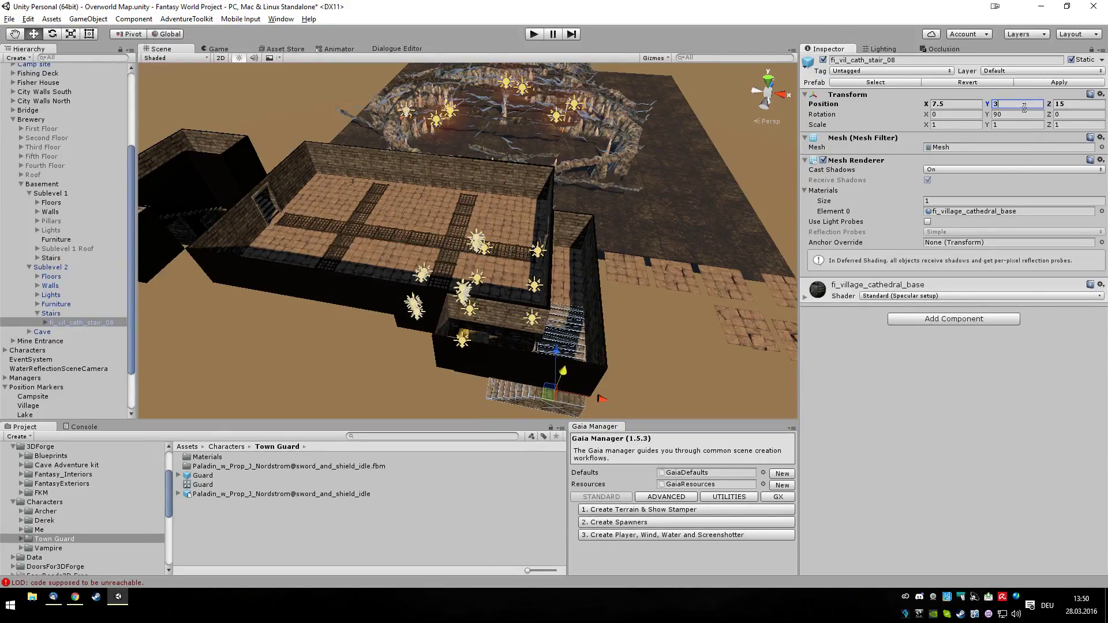
# Step: Slide fi_vil_cath_wall_02 (1) and its adjoining wall along Z to the raised Sublevel 2 stairs and set their Y position to 3
pyautogui.click(665, 375)
pyautogui.keyDown('alt'); pyautogui.moveTo(665, 374); pyautogui.dragTo(555, 164); pyautogui.keyUp('alt')
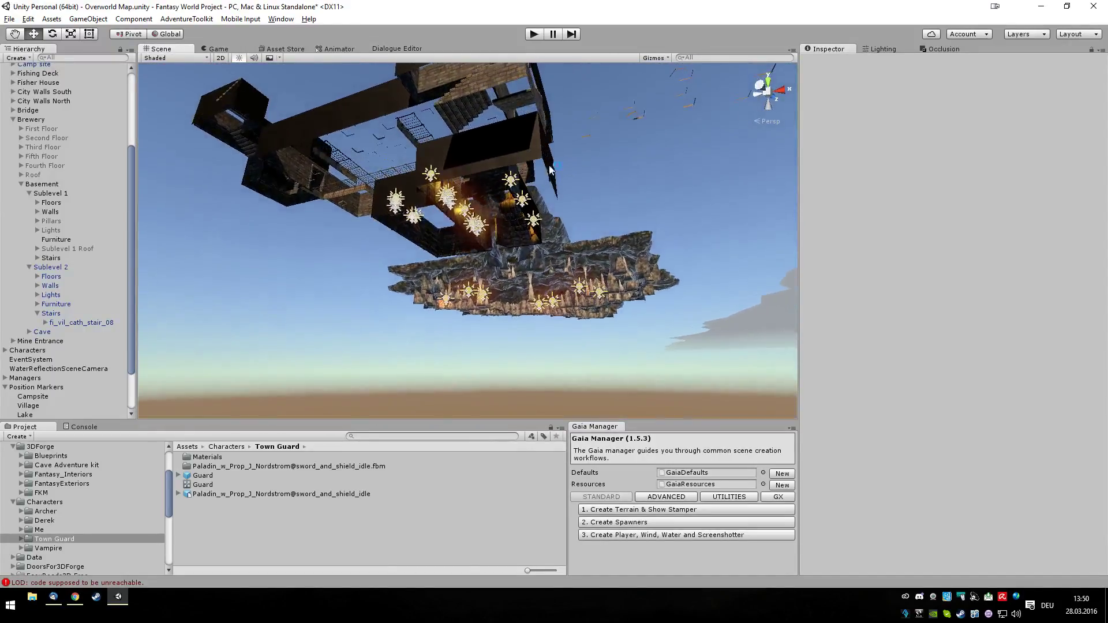
pyautogui.click(532, 152)
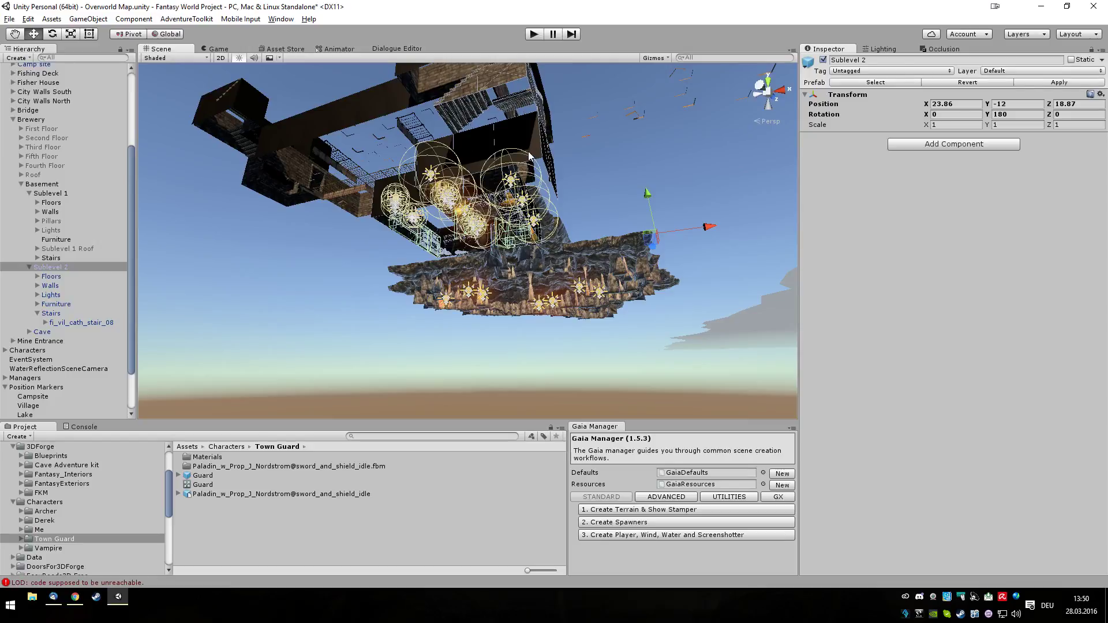
pyautogui.click(528, 152)
pyautogui.keyDown('alt'); pyautogui.moveTo(581, 243); pyautogui.dragTo(452, 409); pyautogui.keyUp('alt')
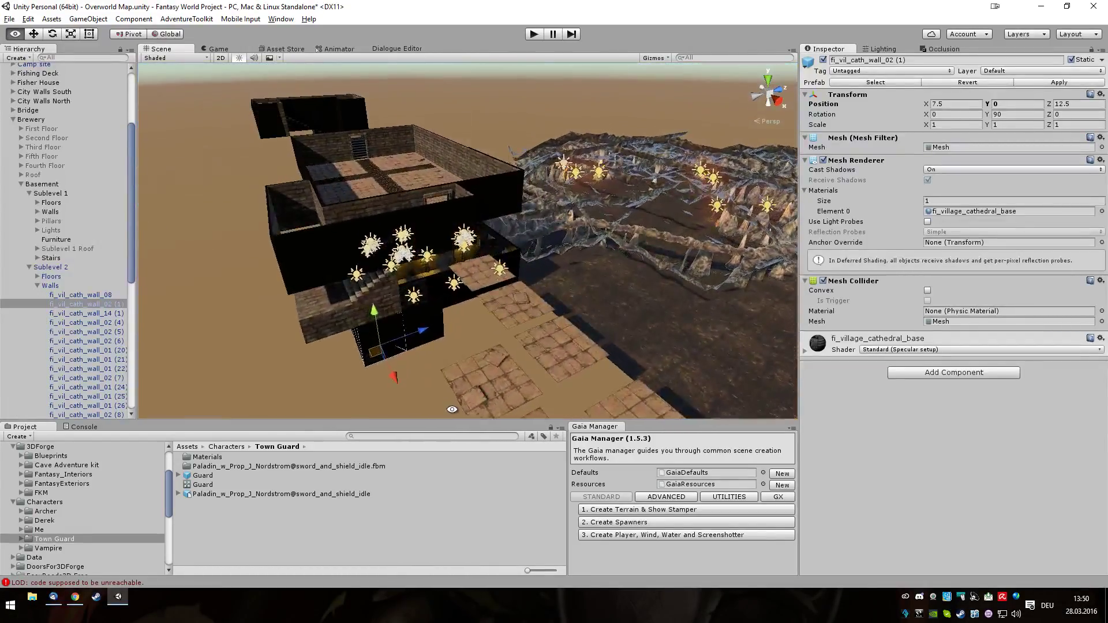
pyautogui.keyDown('shift'); pyautogui.click(437, 337); pyautogui.keyUp('shift')
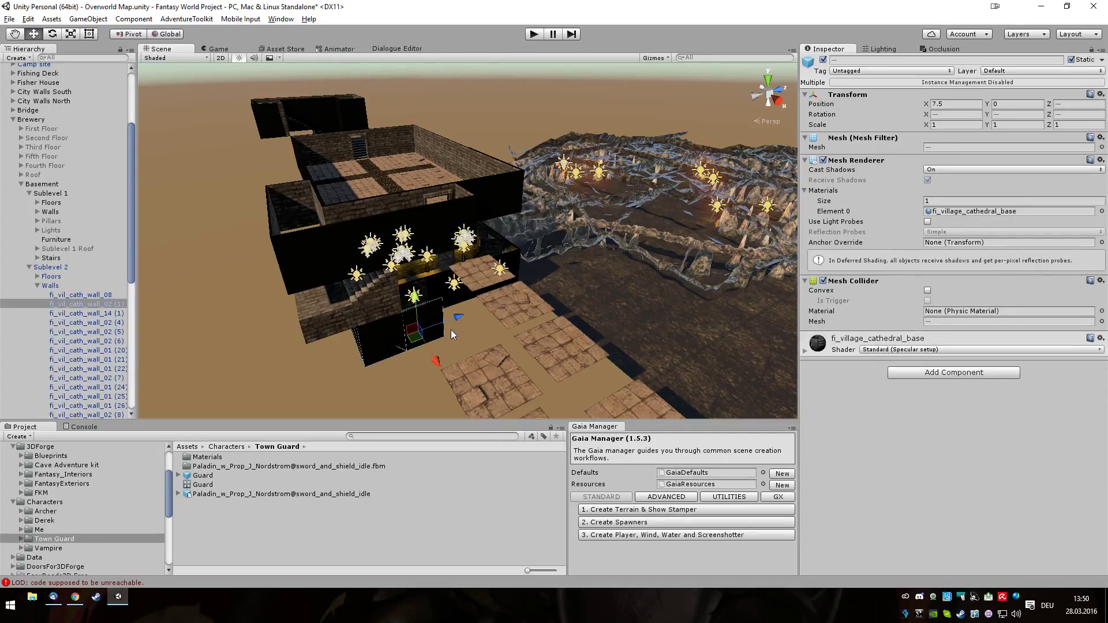
pyautogui.moveTo(423, 337)
pyautogui.mouseDown()
pyautogui.moveTo(413, 338)
pyautogui.moveTo(424, 337)
pyautogui.mouseUp()
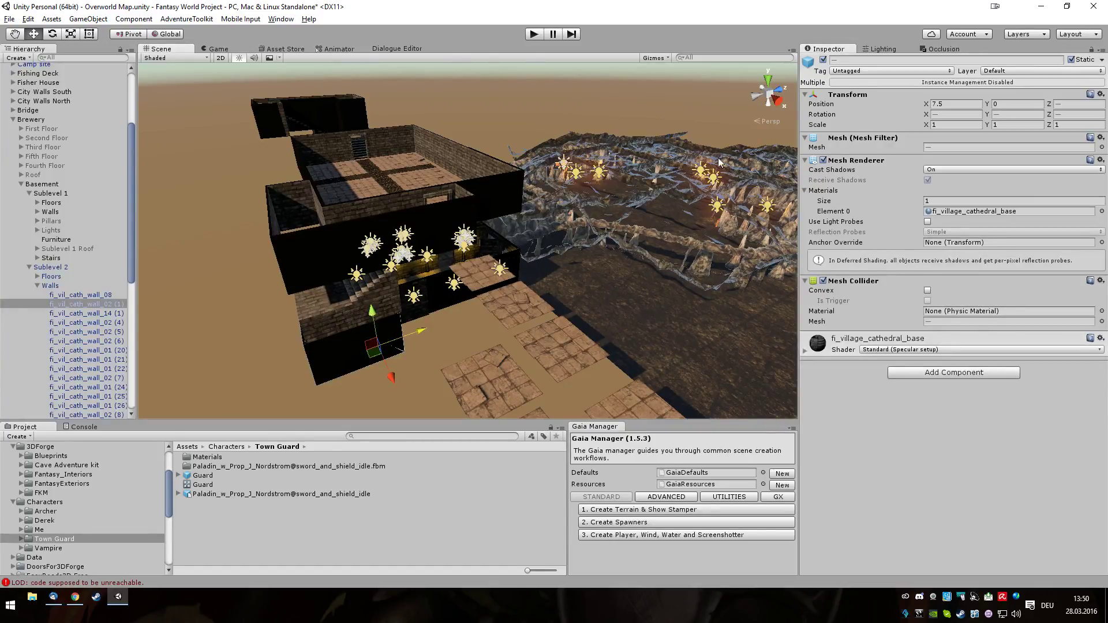
pyautogui.click(1004, 104)
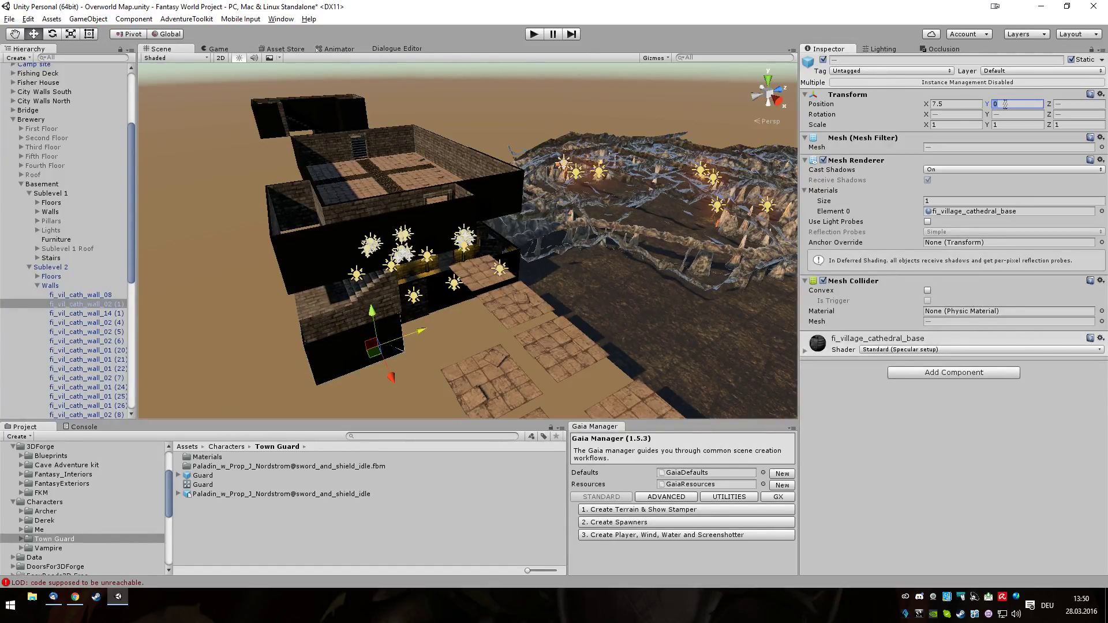
pyautogui.write('3')
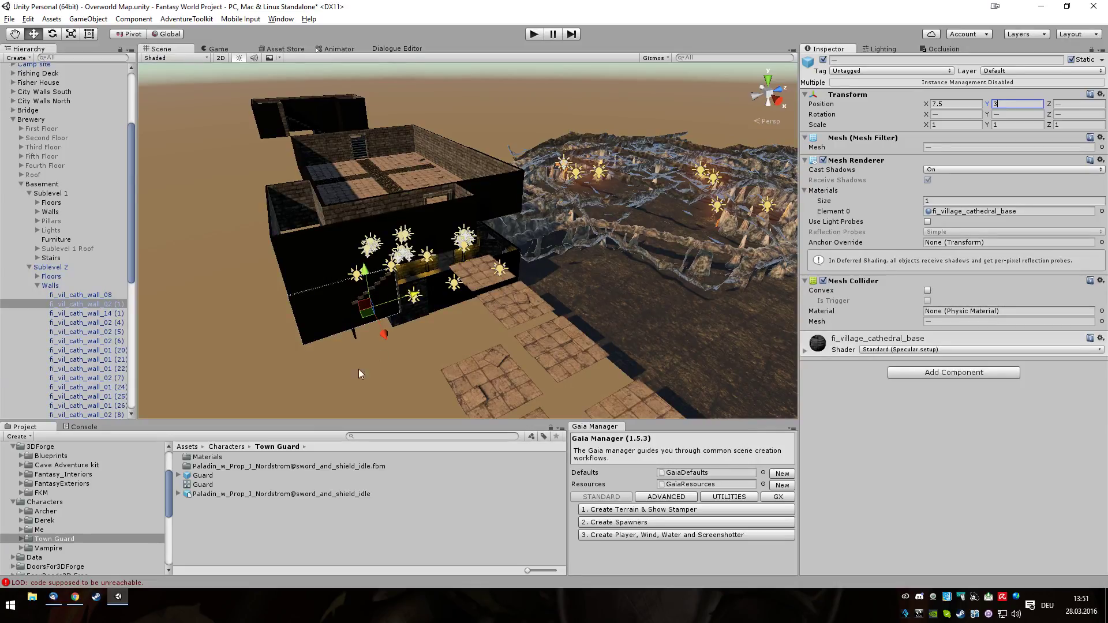
# Step: Move fi_vil_cath_wall_14 (1) of Sublevel 2 along Z to the raised stairs, setting its position to Y 3 and Z 15
pyautogui.keyDown('alt'); pyautogui.moveTo(324, 383); pyautogui.dragTo(519, 330); pyautogui.keyUp('alt')
pyautogui.scroll(5, 687, 348)
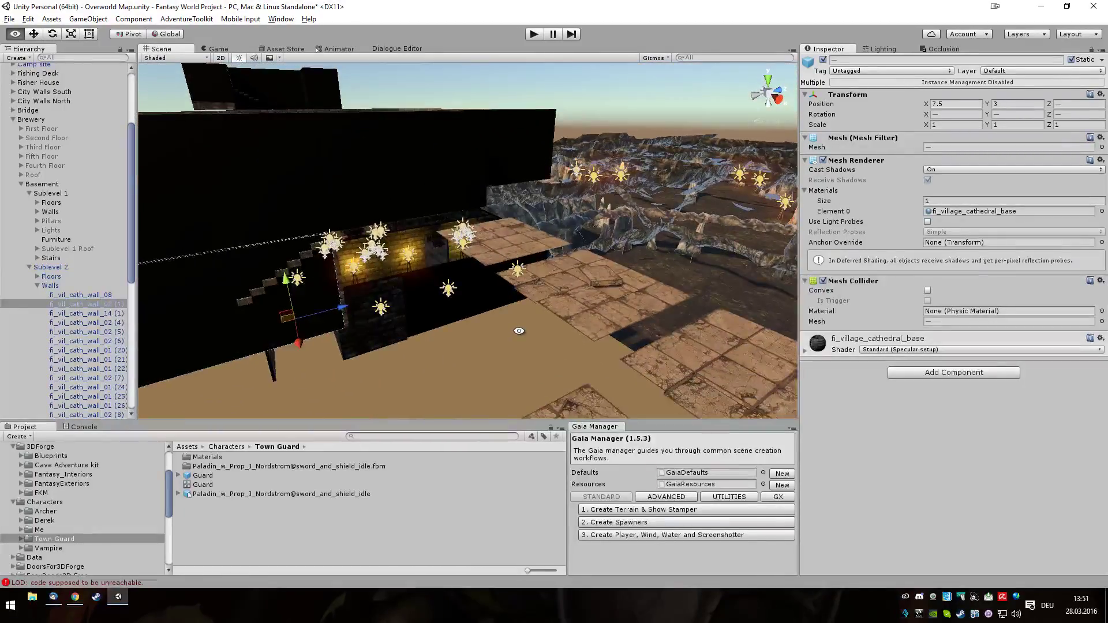
pyautogui.click(370, 345)
pyautogui.click(352, 358)
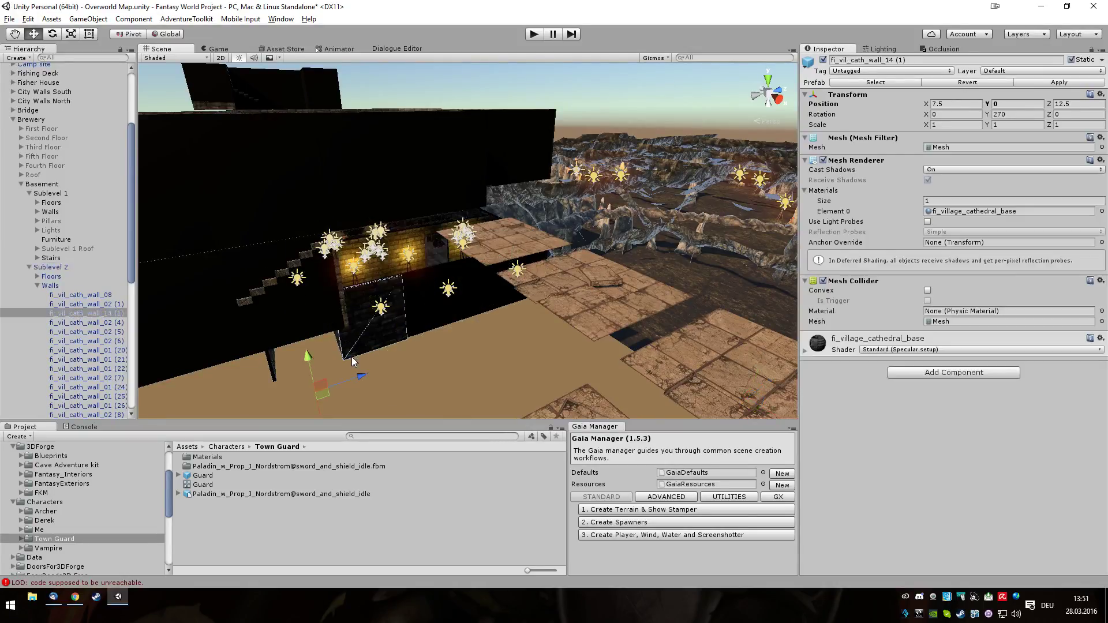
pyautogui.keyDown('alt'); pyautogui.moveTo(381, 375); pyautogui.dragTo(216, 333); pyautogui.keyUp('alt')
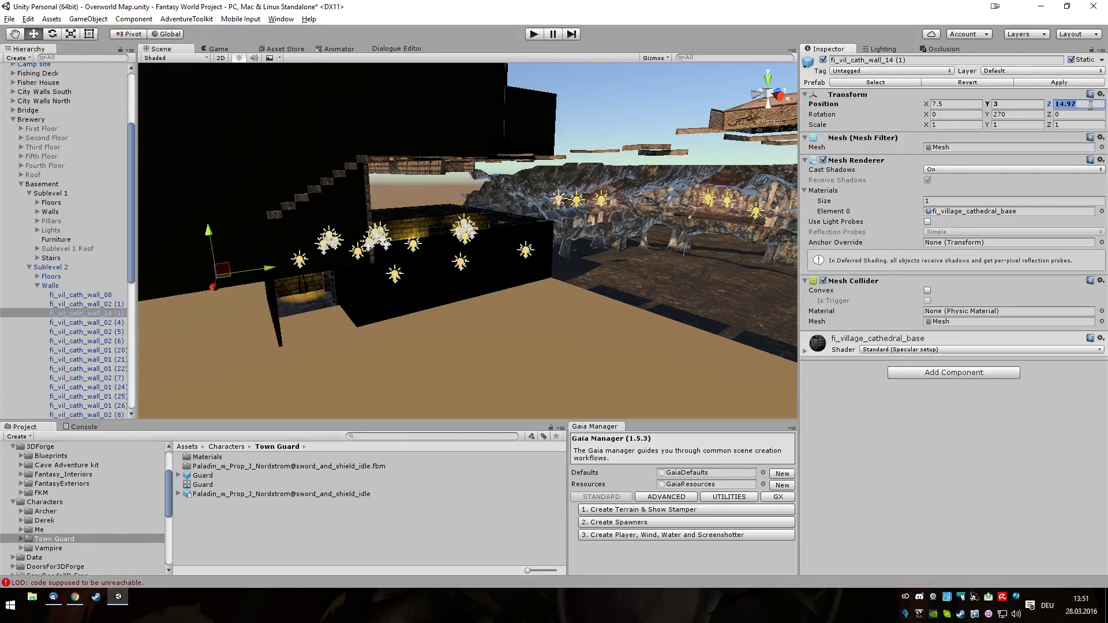
pyautogui.scroll(-3, 391, 342)
# Step: Examine how fi_vil_cath_wall_14 (1) meets the matching Sublevel 1 wall, fi_vil_cath_wall_14, around the stairwell
pyautogui.keyDown('alt'); pyautogui.moveTo(391, 341); pyautogui.dragTo(580, 451); pyautogui.keyUp('alt')
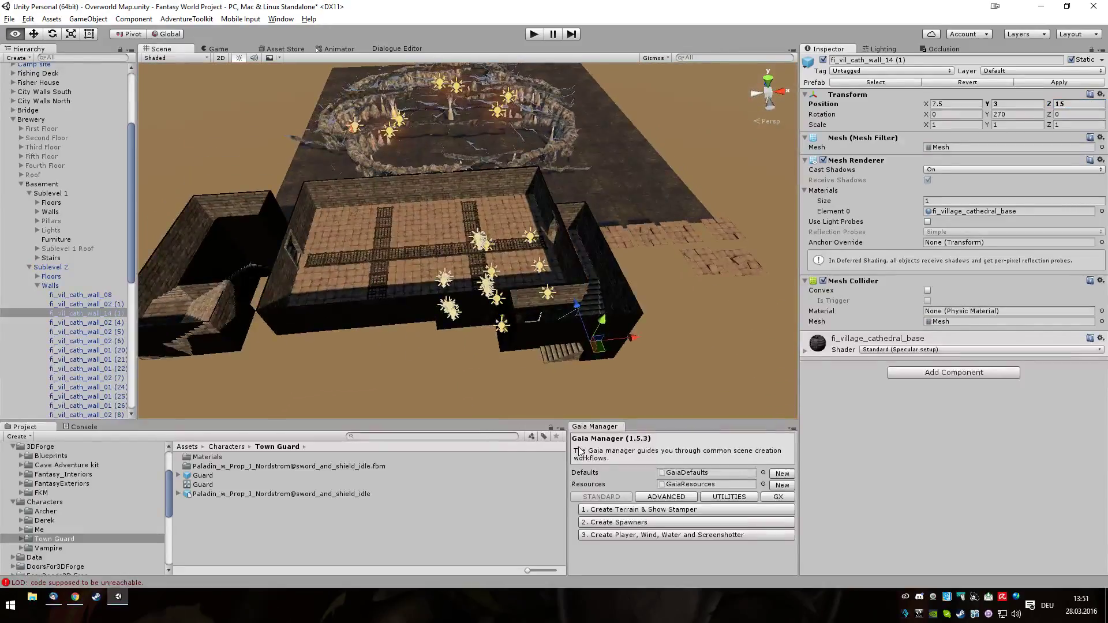
pyautogui.keyDown('alt'); pyautogui.scroll(8, 670, 351); pyautogui.keyUp('alt')
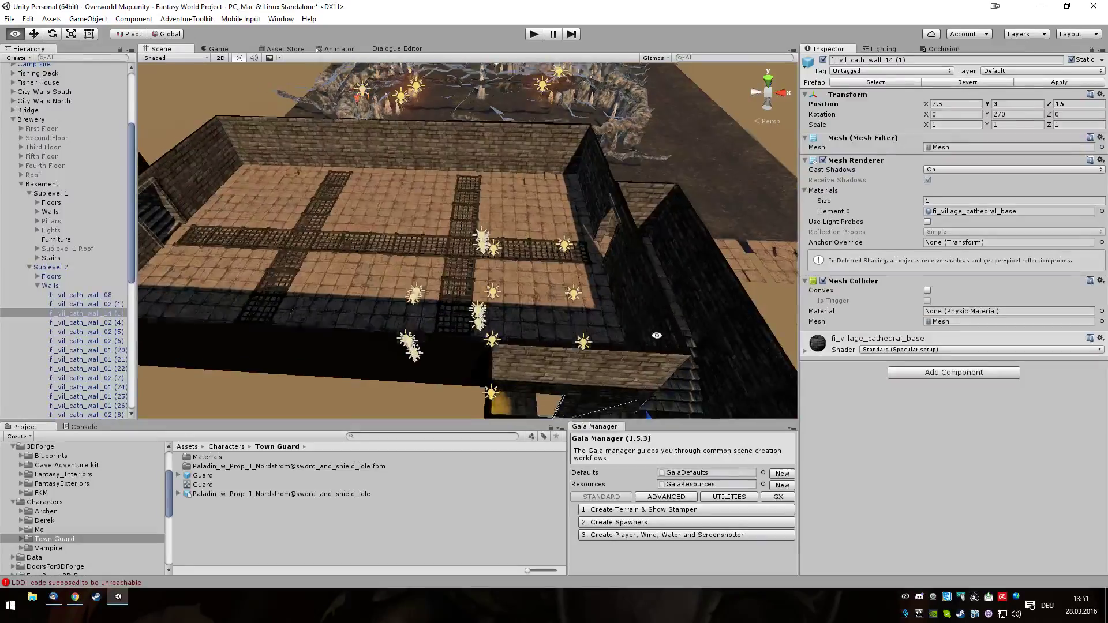
pyautogui.keyDown('alt'); pyautogui.moveTo(656, 335); pyautogui.dragTo(559, 312); pyautogui.keyUp('alt')
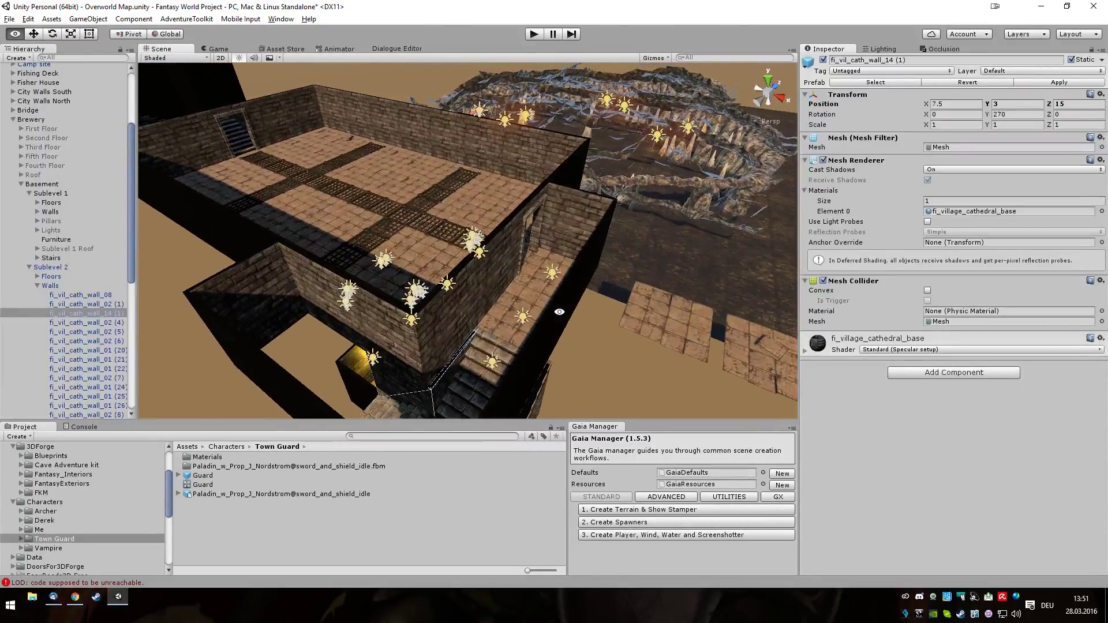
pyautogui.click(446, 328)
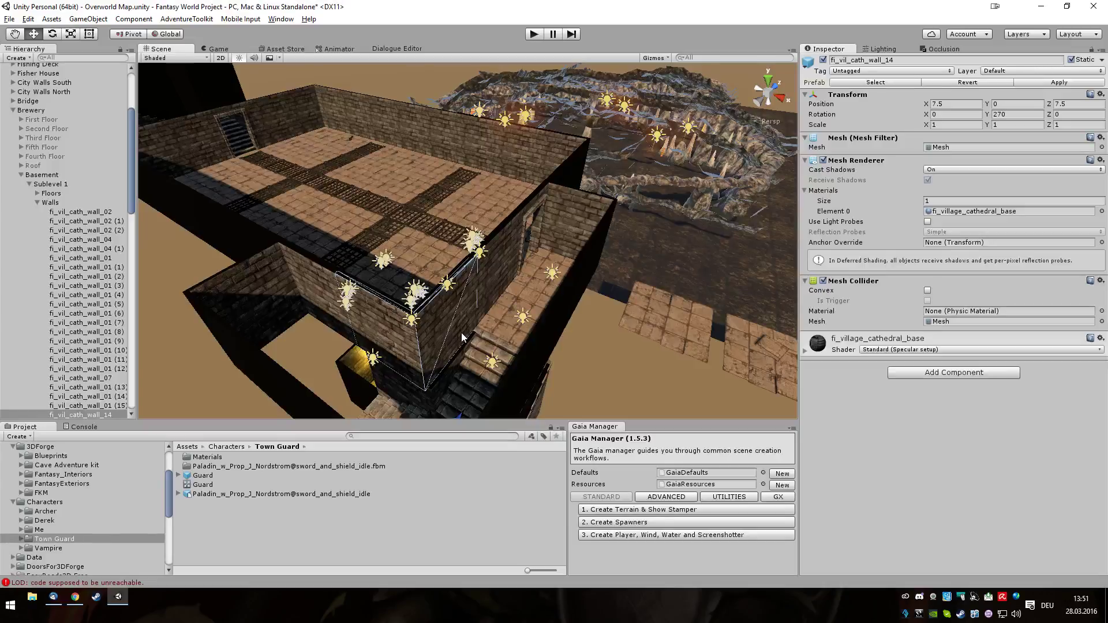
pyautogui.scroll(-3, 438, 396)
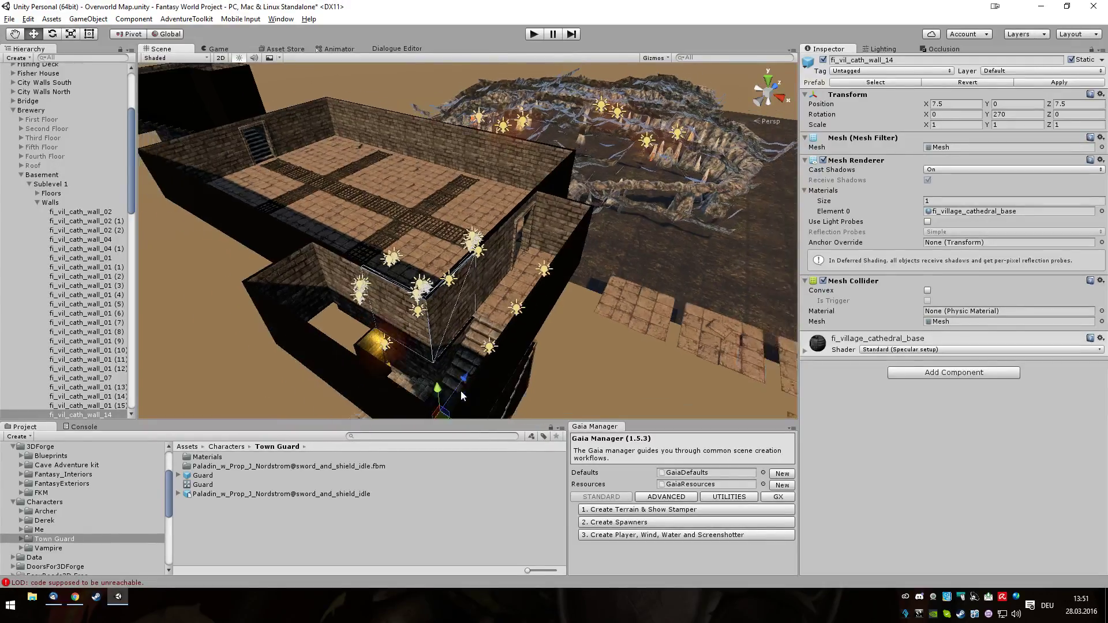
pyautogui.keyDown('alt'); pyautogui.moveTo(498, 389); pyautogui.dragTo(556, 398); pyautogui.keyUp('alt')
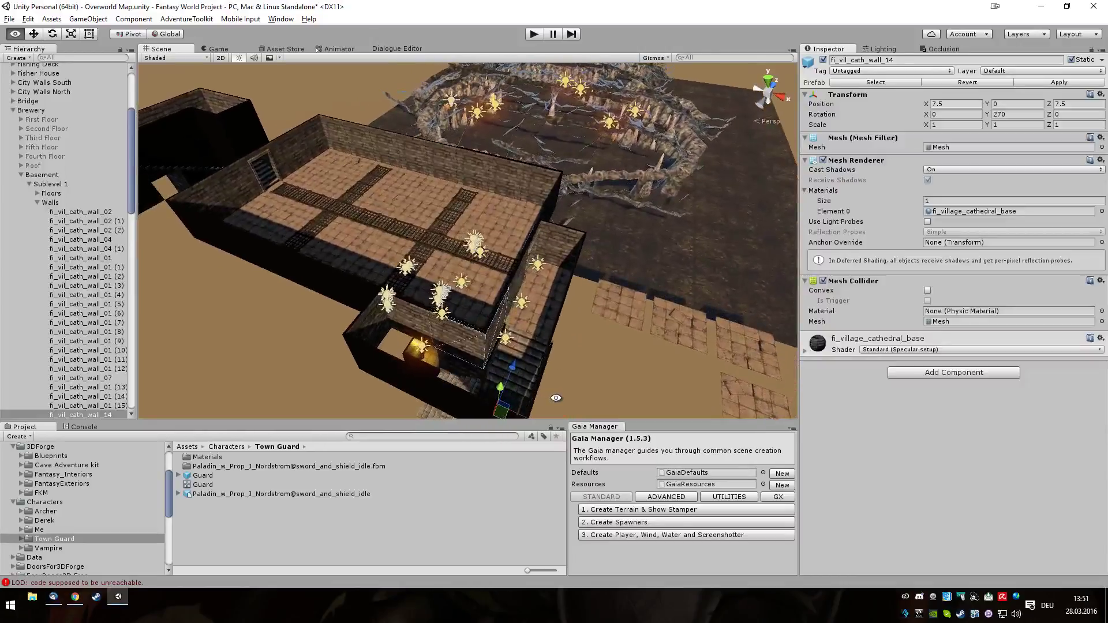
pyautogui.click(459, 372)
pyautogui.click(471, 369)
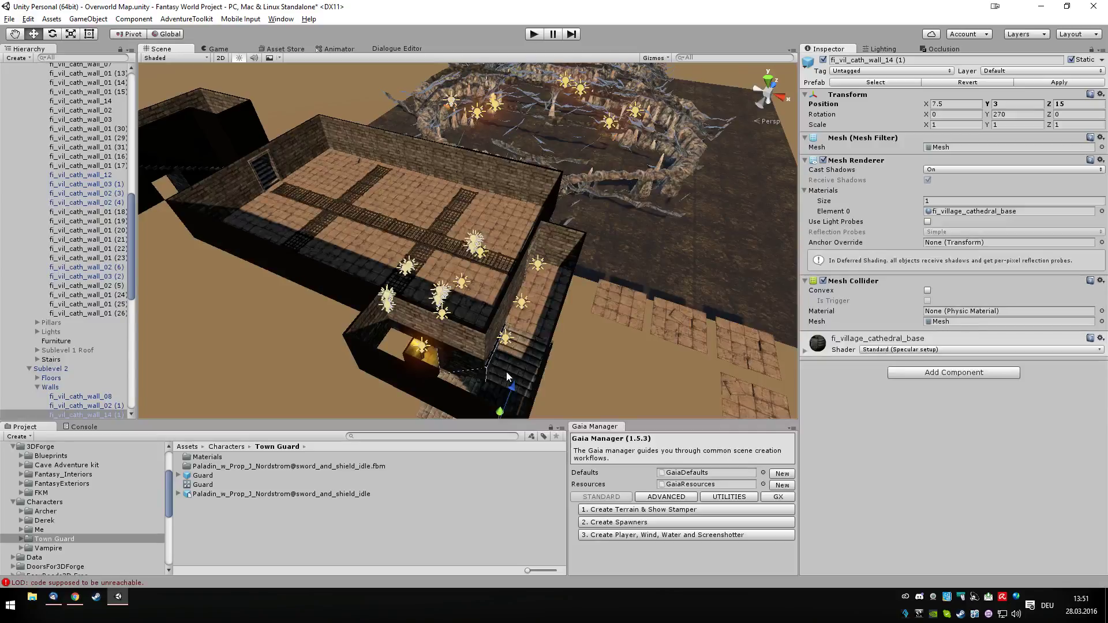
pyautogui.keyDown('alt'); pyautogui.moveTo(537, 359); pyautogui.dragTo(485, 362); pyautogui.keyUp('alt')
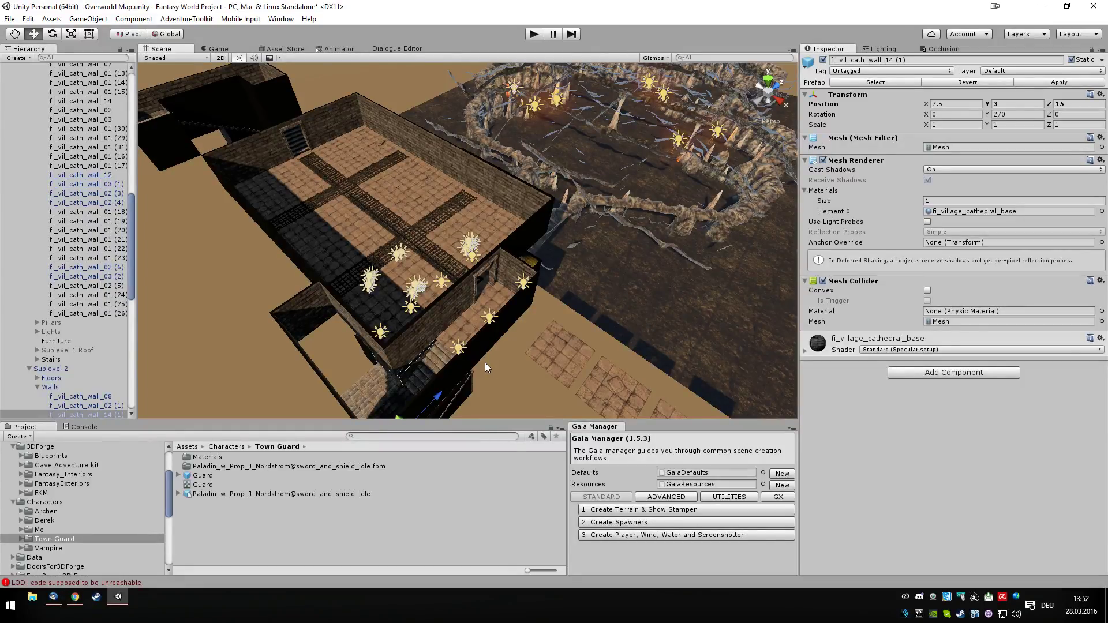
pyautogui.keyDown('alt'); pyautogui.moveTo(462, 347); pyautogui.dragTo(626, 358); pyautogui.keyUp('alt')
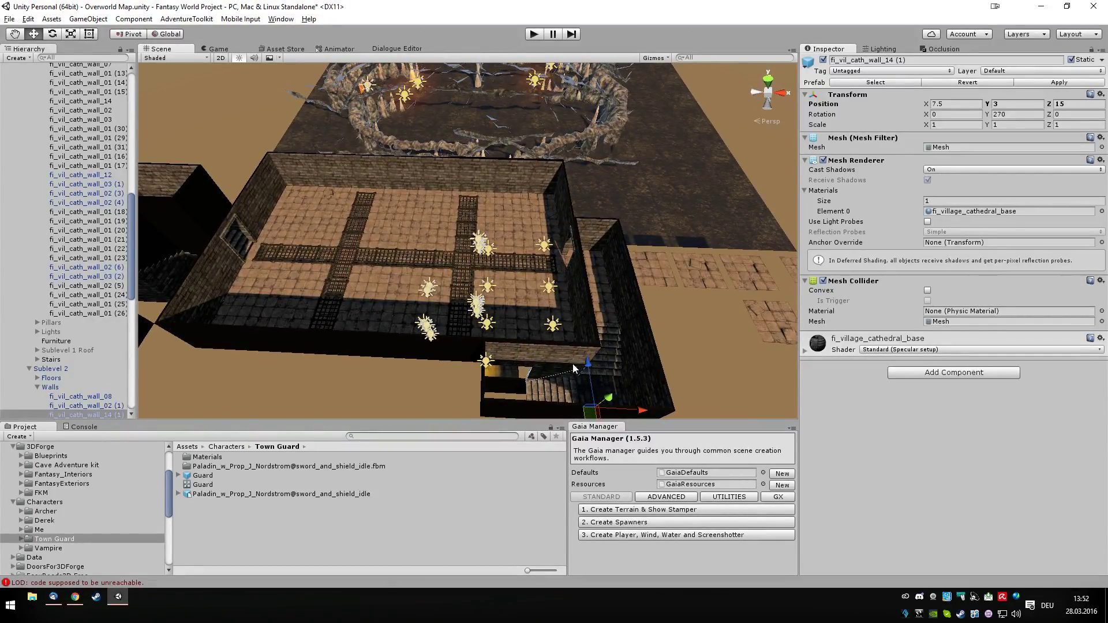
# Step: Check the position of fi_vil_cath_stair_08 in Sublevel 2 against the walls around the stairwell
pyautogui.click(586, 385)
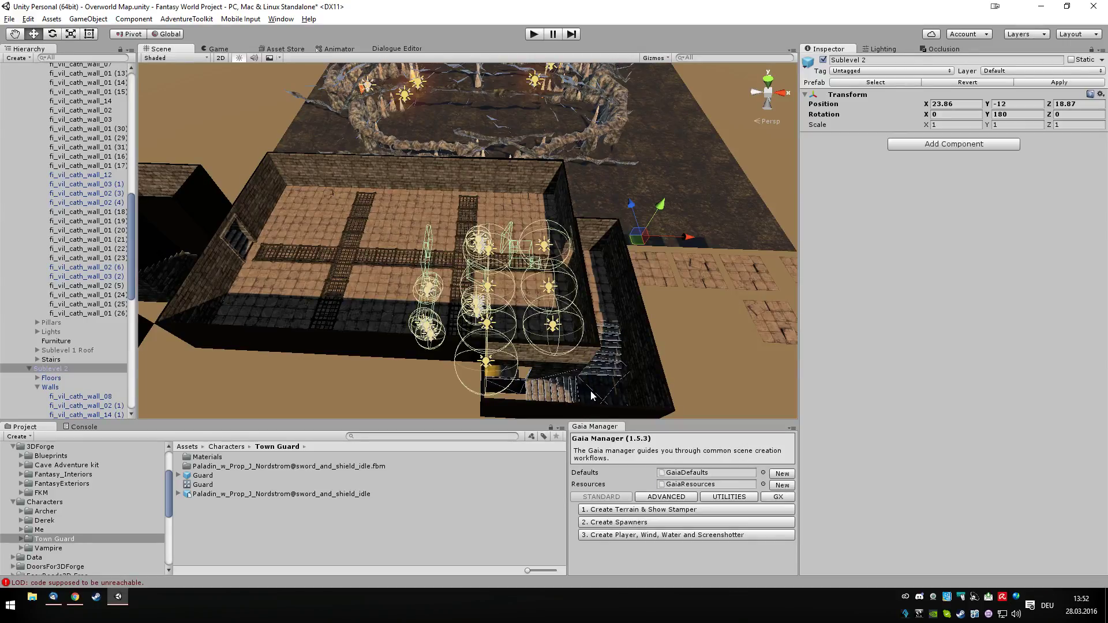
pyautogui.click(593, 395)
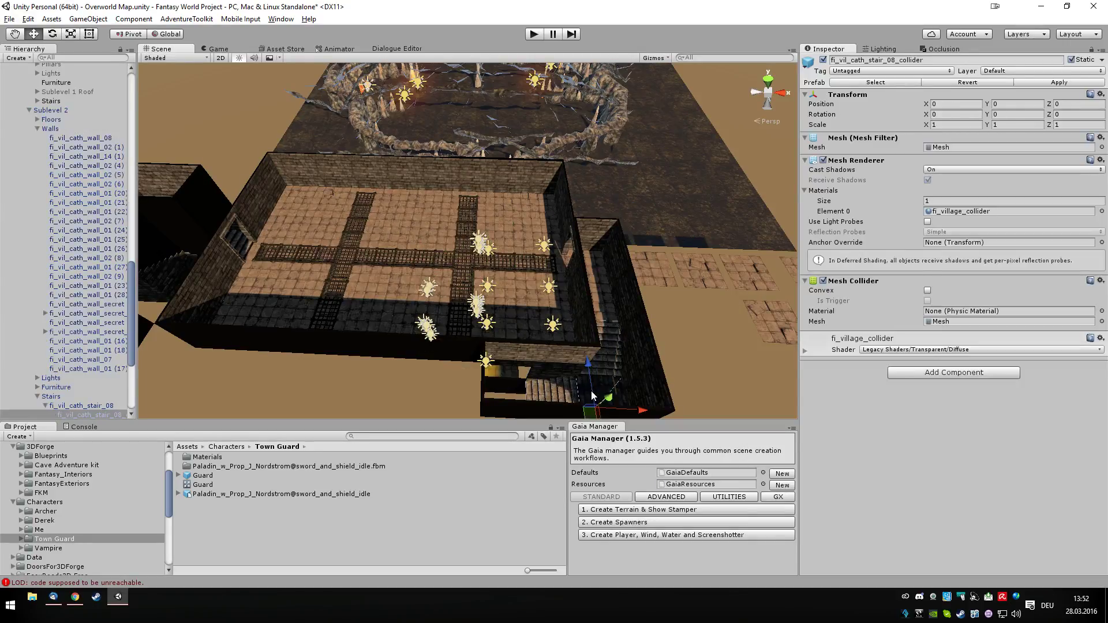
pyautogui.click(104, 407)
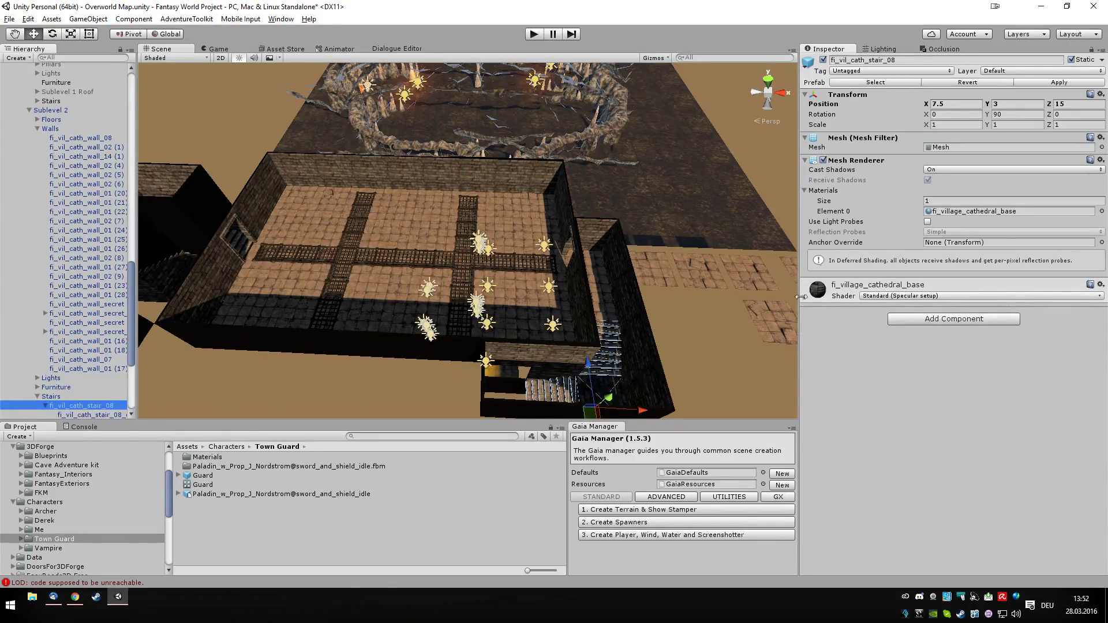
pyautogui.click(570, 355)
pyautogui.keyDown('alt'); pyautogui.moveTo(623, 385); pyautogui.dragTo(646, 349); pyautogui.keyUp('alt')
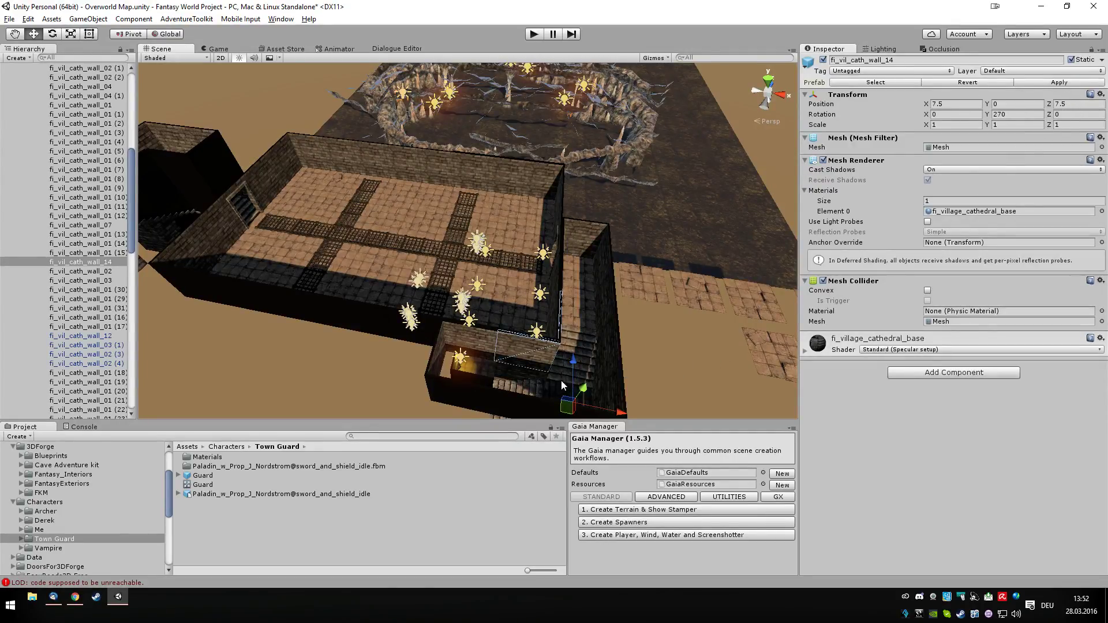
pyautogui.click(528, 374)
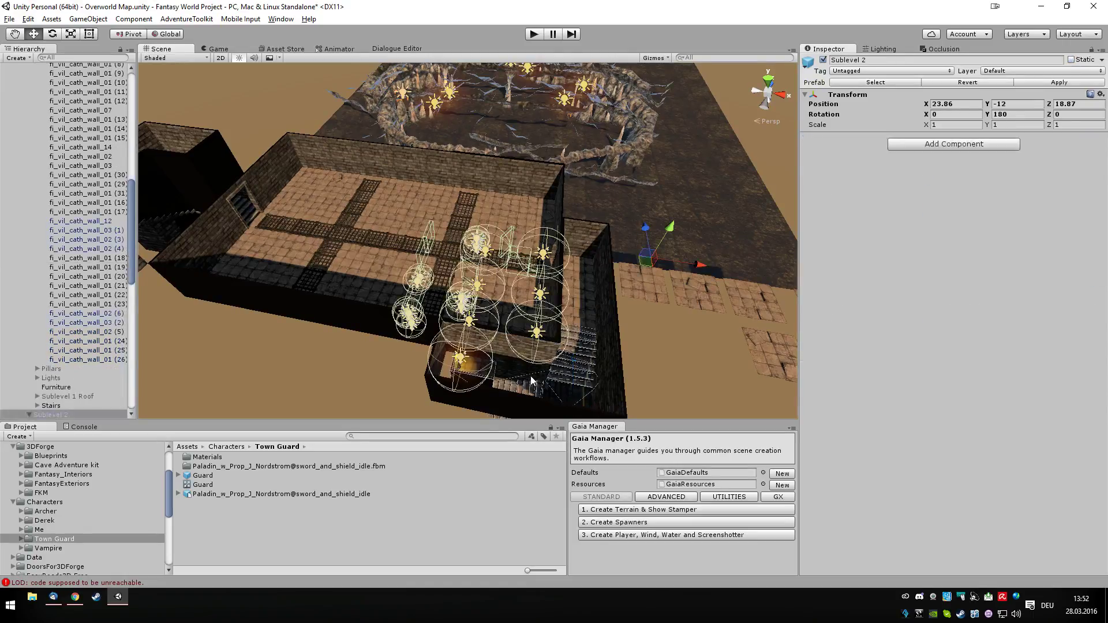
pyautogui.click(534, 375)
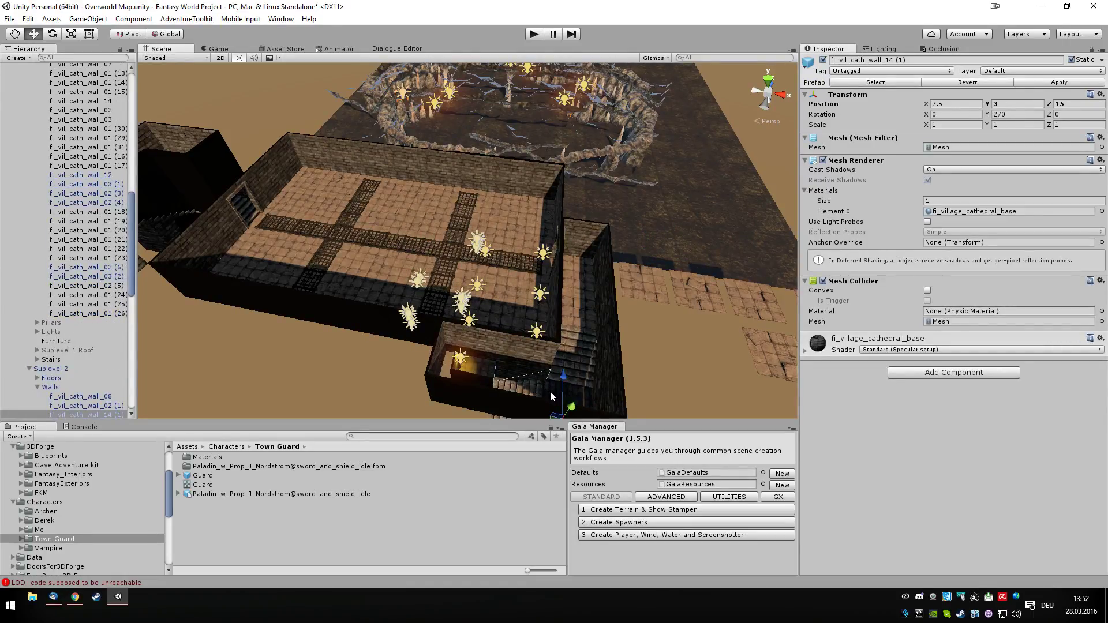
pyautogui.click(551, 390)
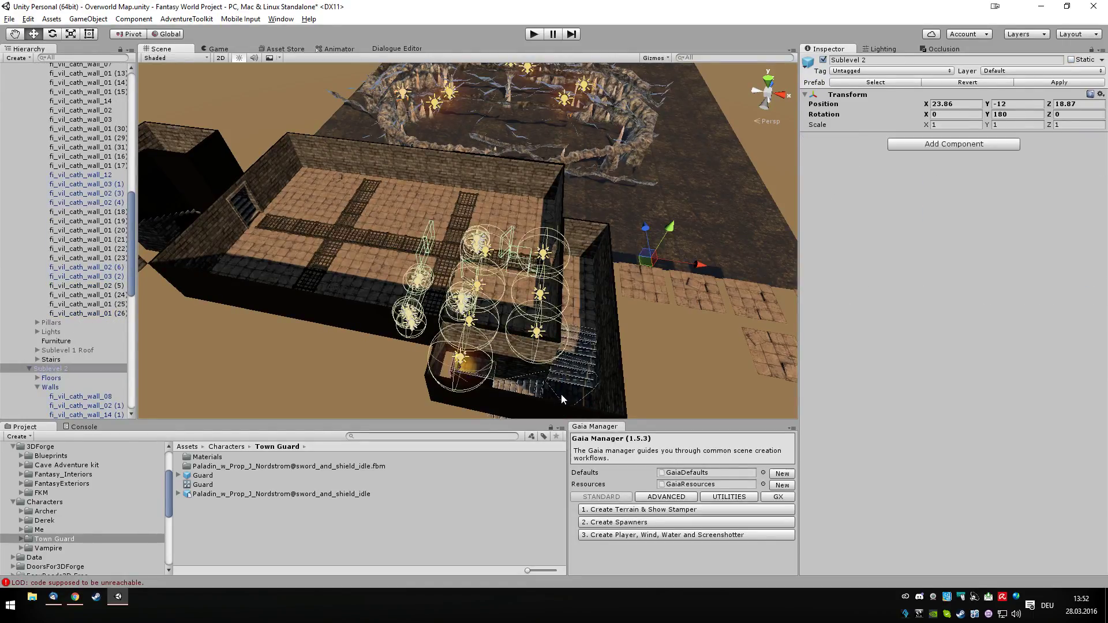
pyautogui.click(568, 401)
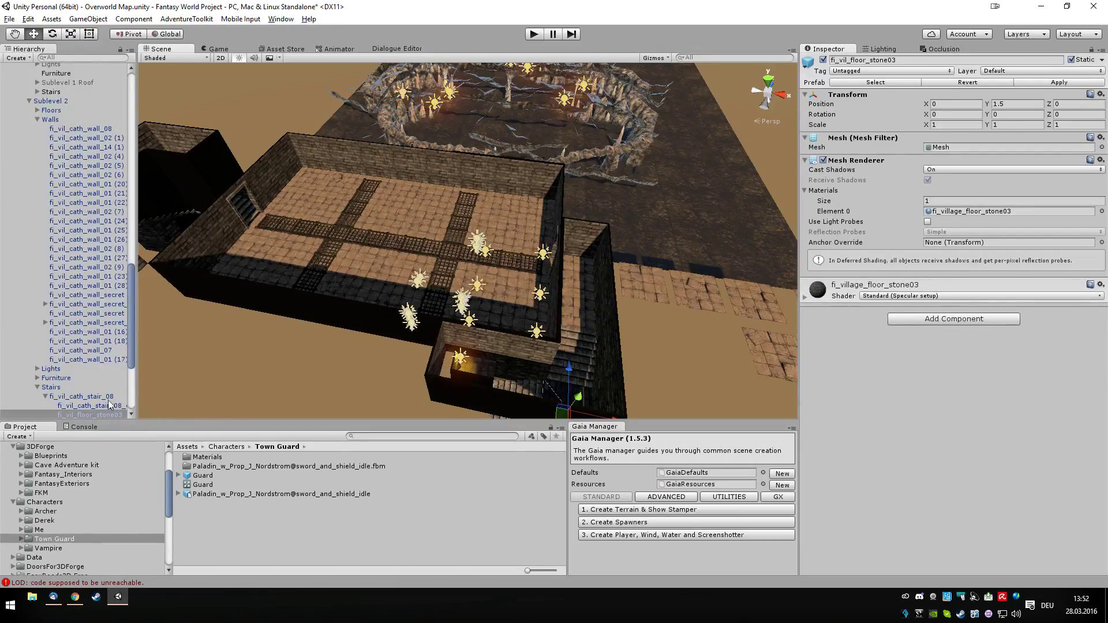
pyautogui.click(50, 398)
pyautogui.click(45, 396)
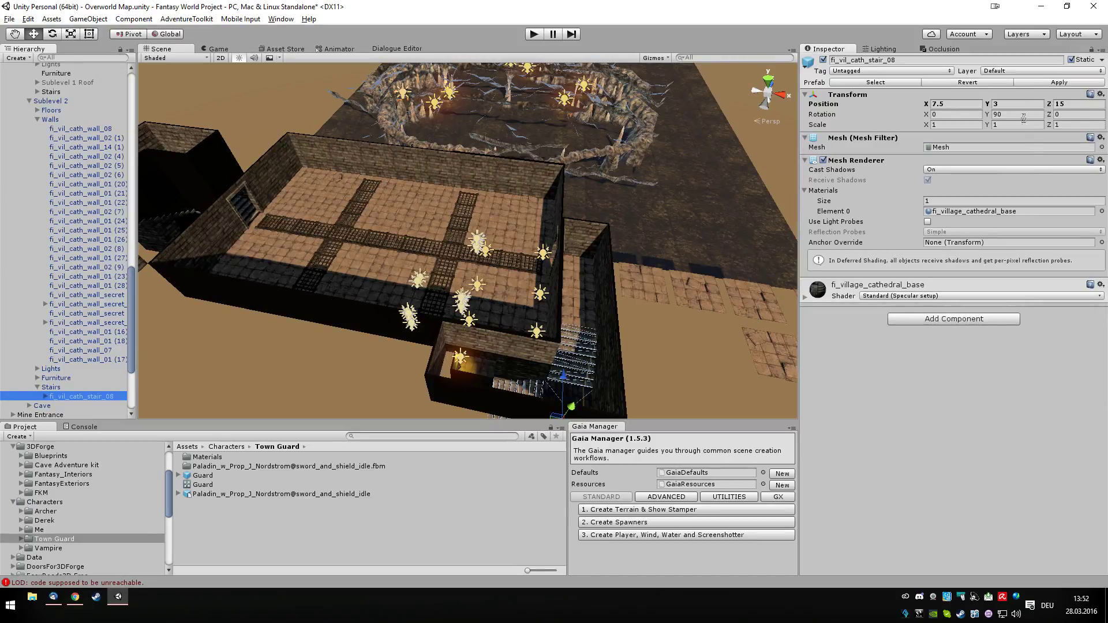
pyautogui.keyDown('alt'); pyautogui.moveTo(771, 379); pyautogui.dragTo(552, 352); pyautogui.keyUp('alt')
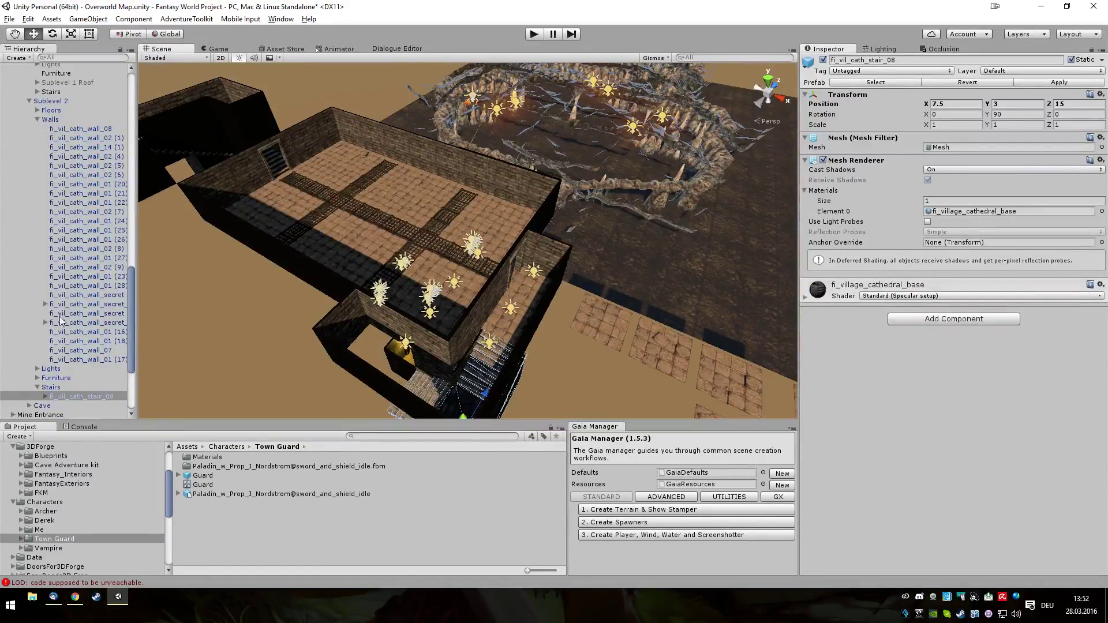
# Step: Reset the Transform of the Sublevel 2 group
pyautogui.click(53, 103)
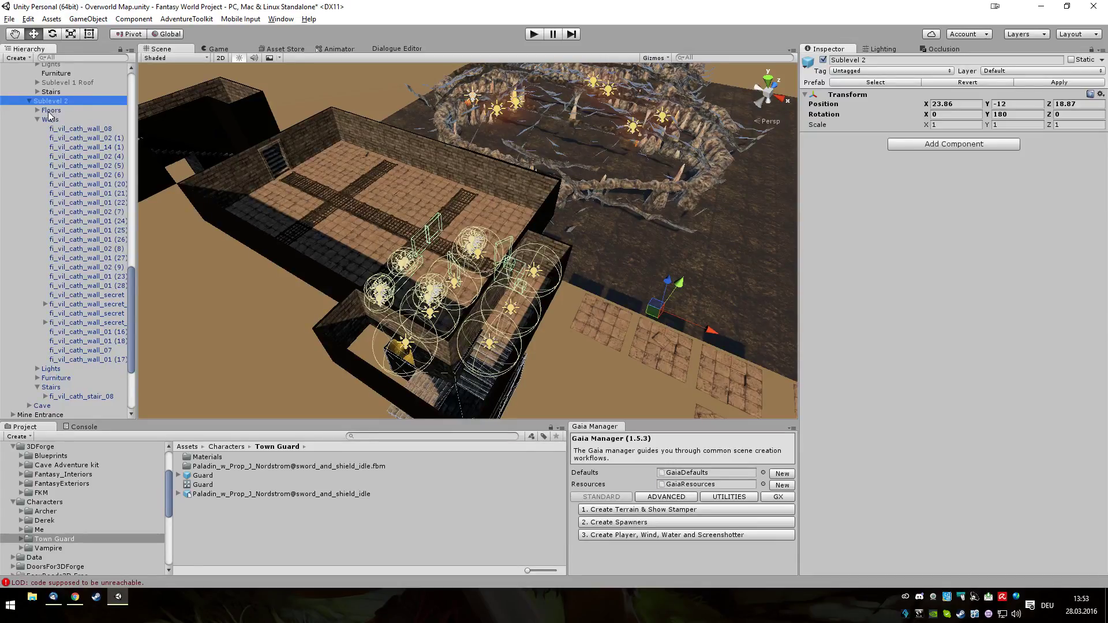
pyautogui.click(1101, 95)
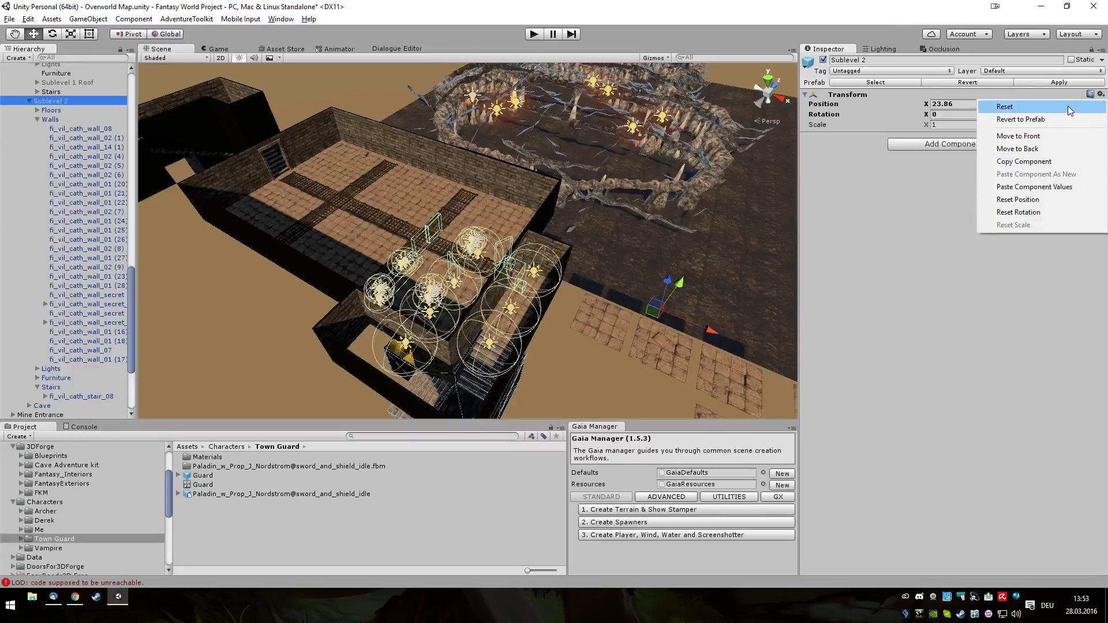
pyautogui.click(1071, 105)
pyautogui.scroll(-5, 684, 299)
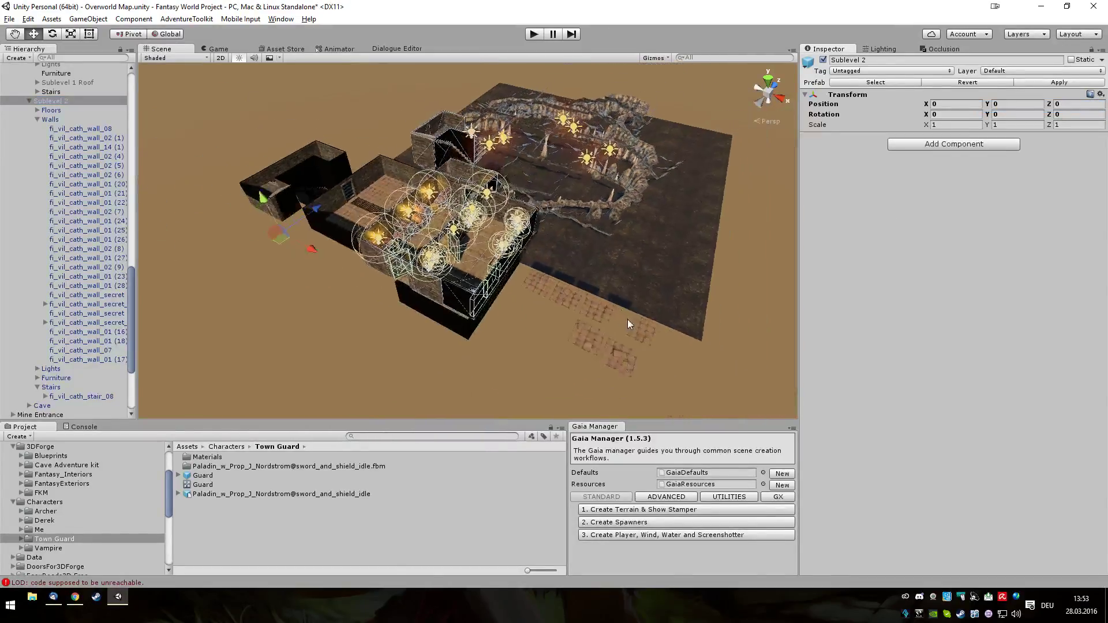
pyautogui.keyDown('alt'); pyautogui.moveTo(629, 319); pyautogui.dragTo(598, 357); pyautogui.keyUp('alt')
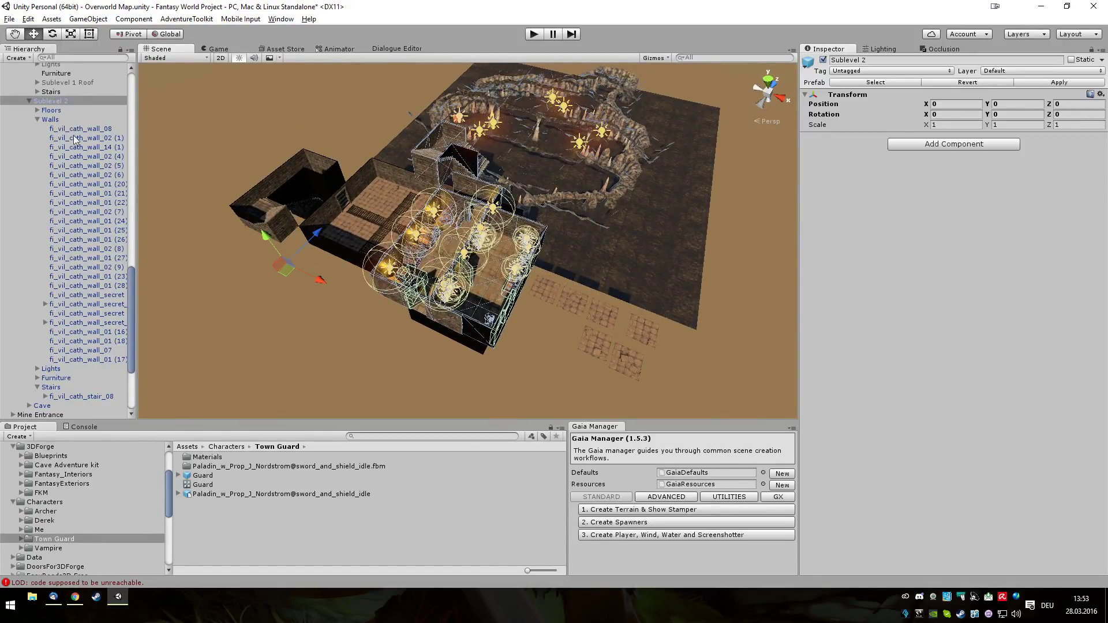
# Step: Set the Sublevel 2 group's Y position to -12 and its Y rotation to 180
pyautogui.moveTo(130, 305); pyautogui.dragTo(135, 258)
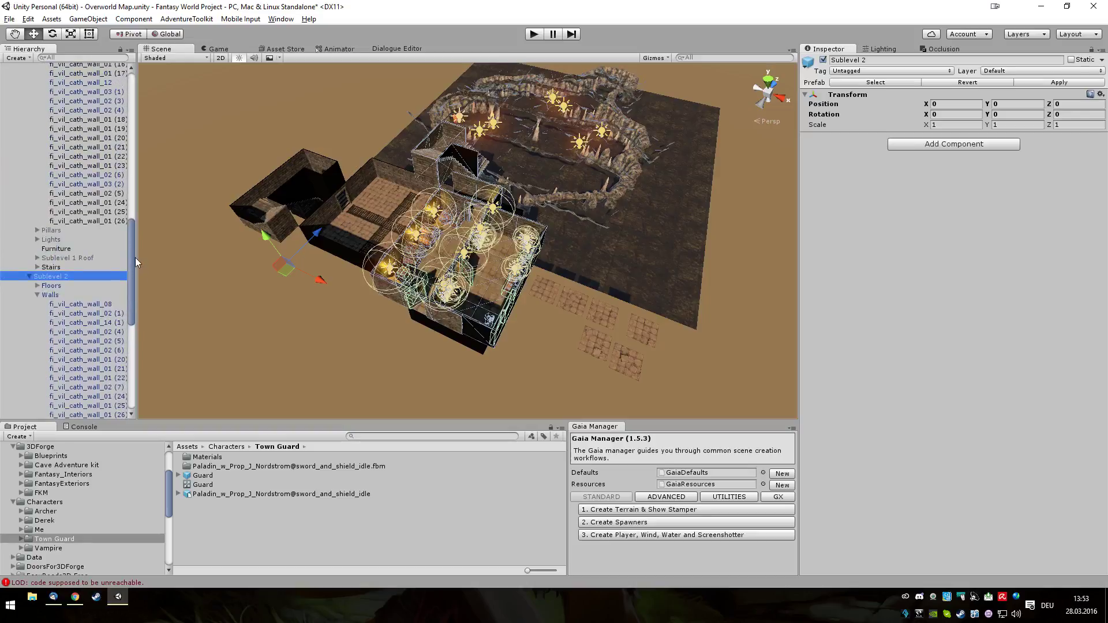
pyautogui.click(1014, 105)
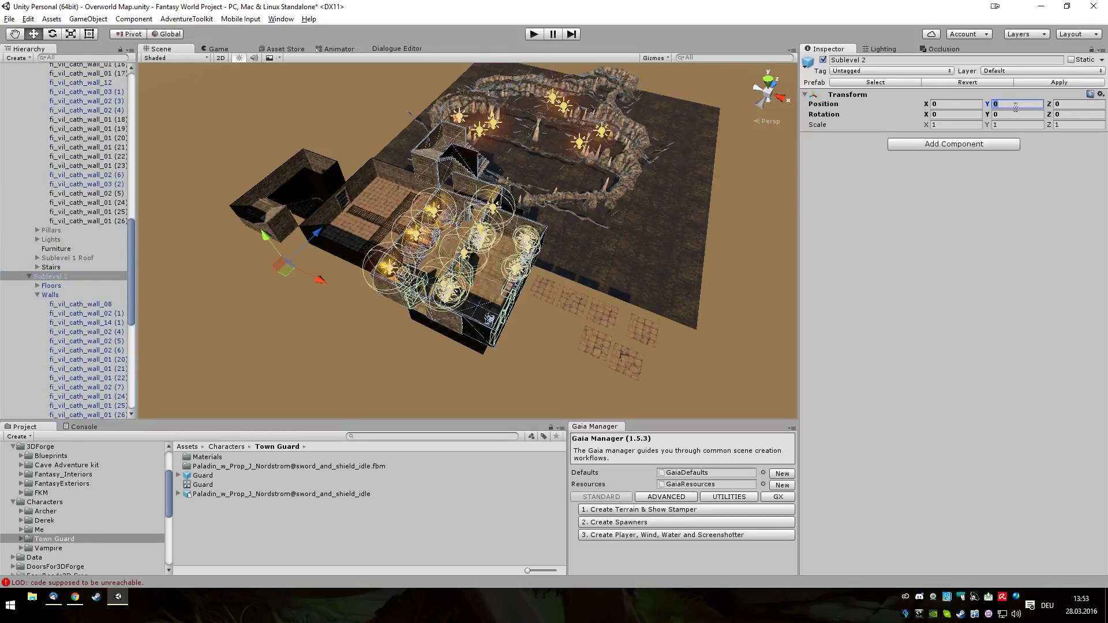
pyautogui.write('-12')
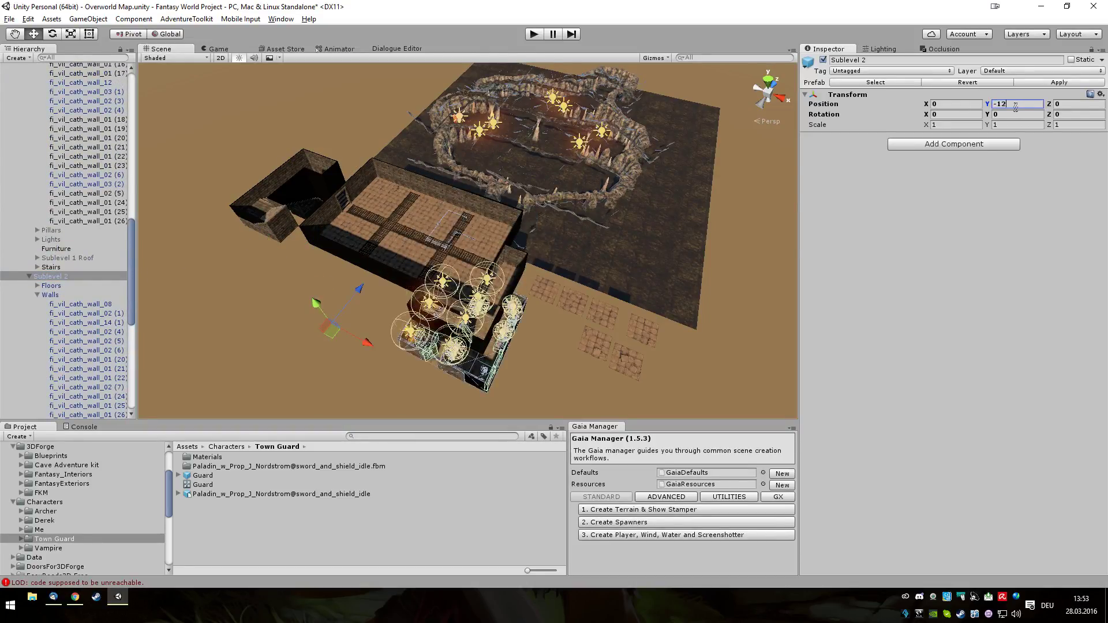
pyautogui.keyDown('alt'); pyautogui.moveTo(675, 242); pyautogui.dragTo(807, 190); pyautogui.keyUp('alt')
pyautogui.click(1017, 115)
pyautogui.write('180')
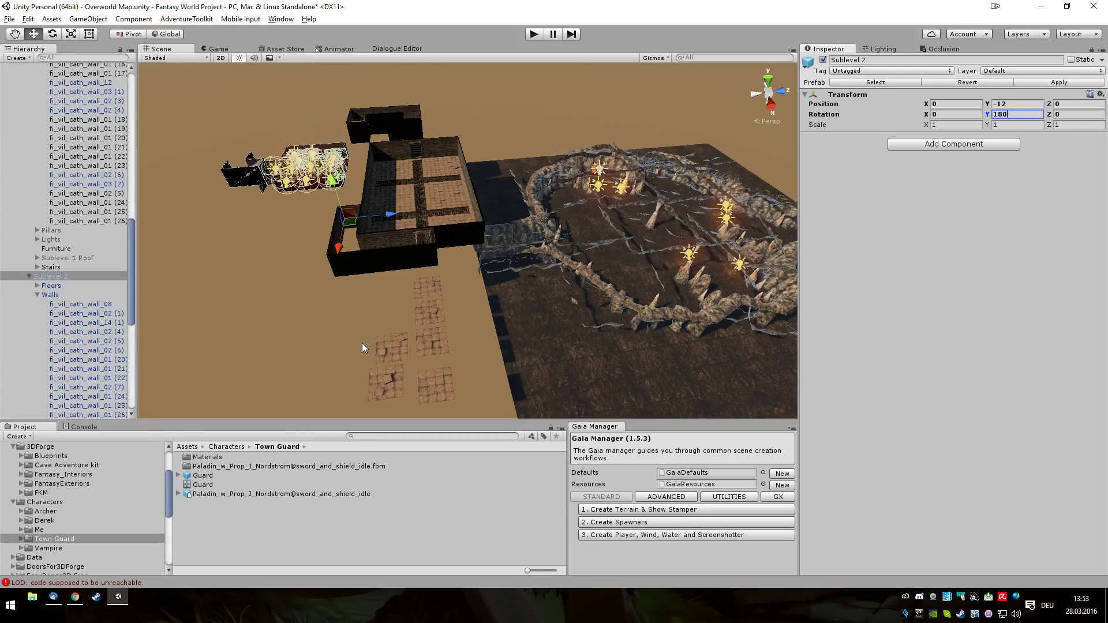
# Step: Collapse the Walls and Stairs groups of Sublevel 2 in the hierarchy
pyautogui.keyDown('alt'); pyautogui.moveTo(361, 342); pyautogui.dragTo(510, 372); pyautogui.keyUp('alt')
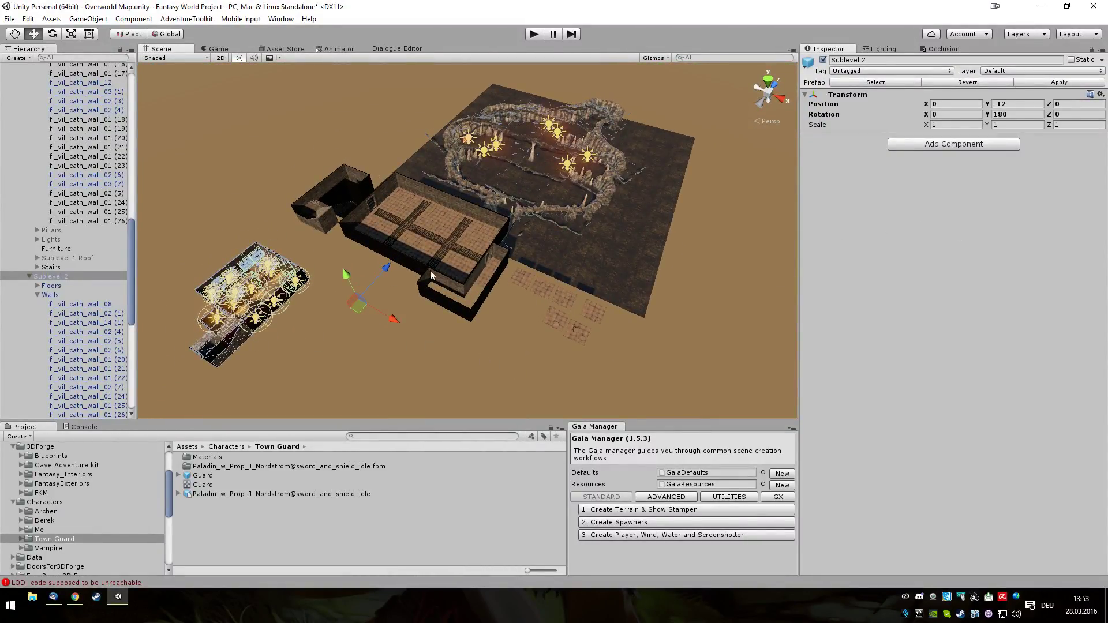
pyautogui.keyDown('alt'); pyautogui.moveTo(452, 362); pyautogui.dragTo(661, 293); pyautogui.keyUp('alt')
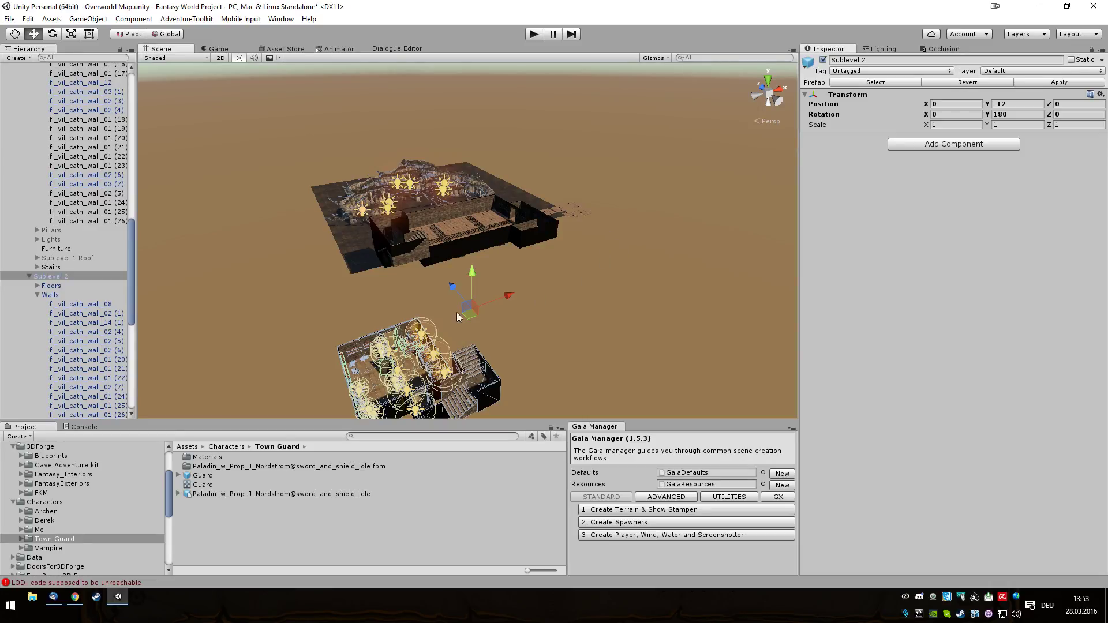
pyautogui.keyDown('alt'); pyautogui.moveTo(588, 316); pyautogui.dragTo(417, 281); pyautogui.keyUp('alt')
pyautogui.scroll(-4, 559, 330)
pyautogui.scroll(-2, 558, 332)
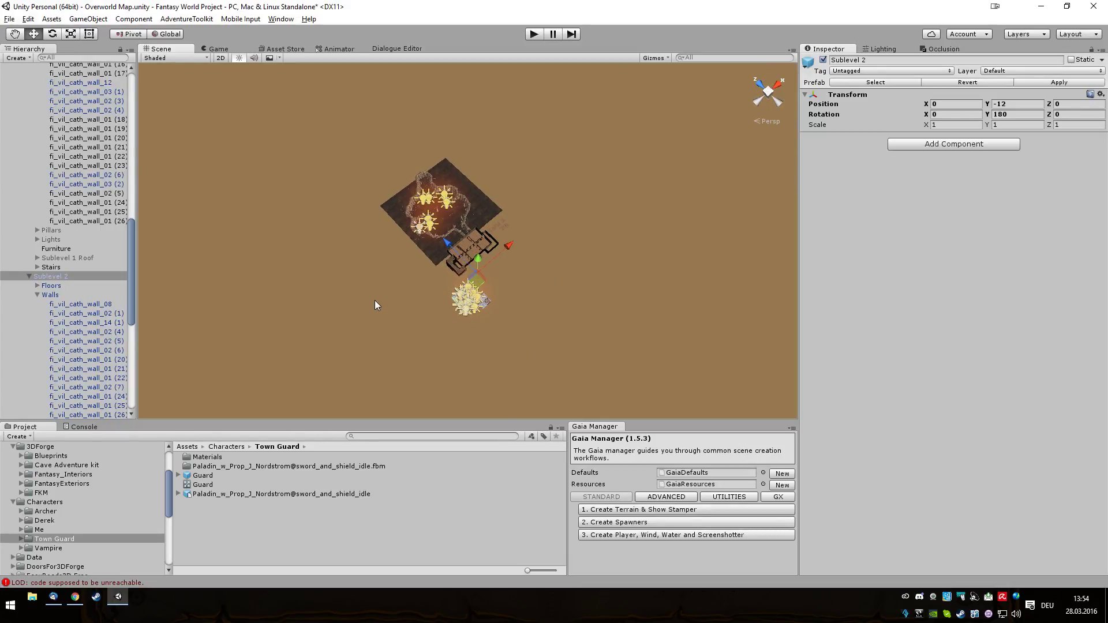
pyautogui.click(37, 294)
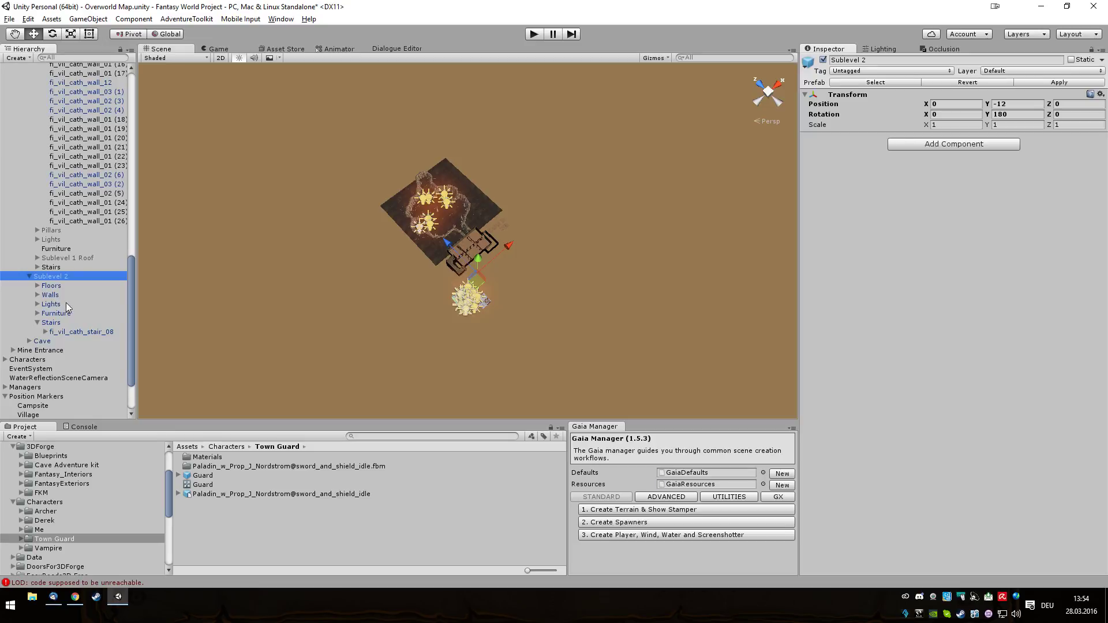
pyautogui.click(36, 323)
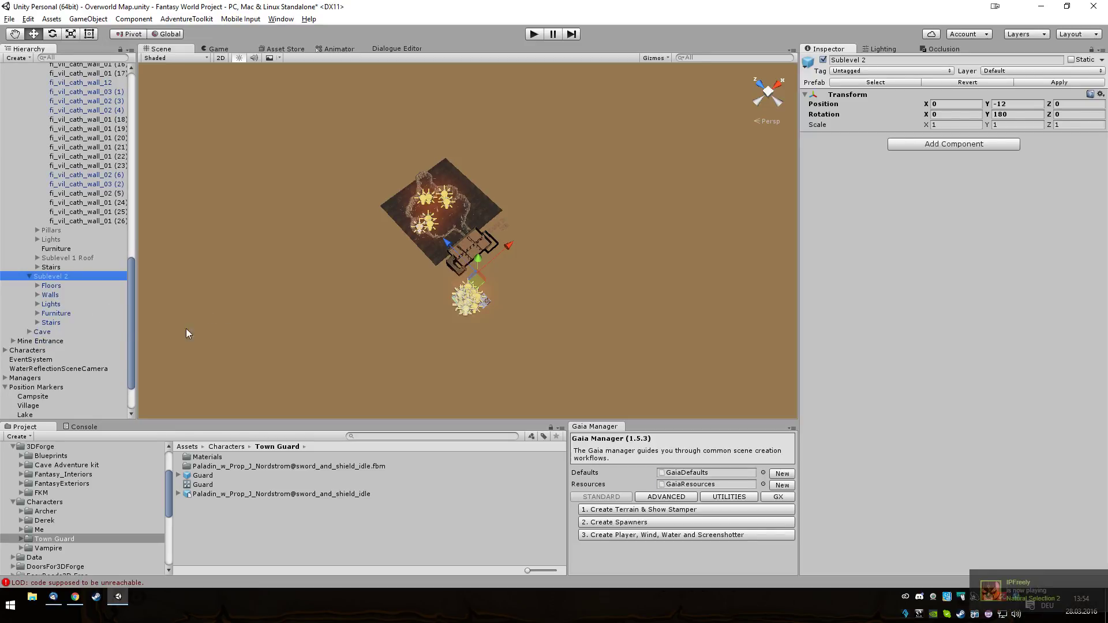
# Step: Collapse Sublevel 1's Walls group and the Basement group in the hierarchy, and select the Brewery to check its Transform
pyautogui.keyDown('alt'); pyautogui.moveTo(329, 346); pyautogui.dragTo(404, 349); pyautogui.keyUp('alt')
pyautogui.moveTo(131, 324); pyautogui.dragTo(123, 182)
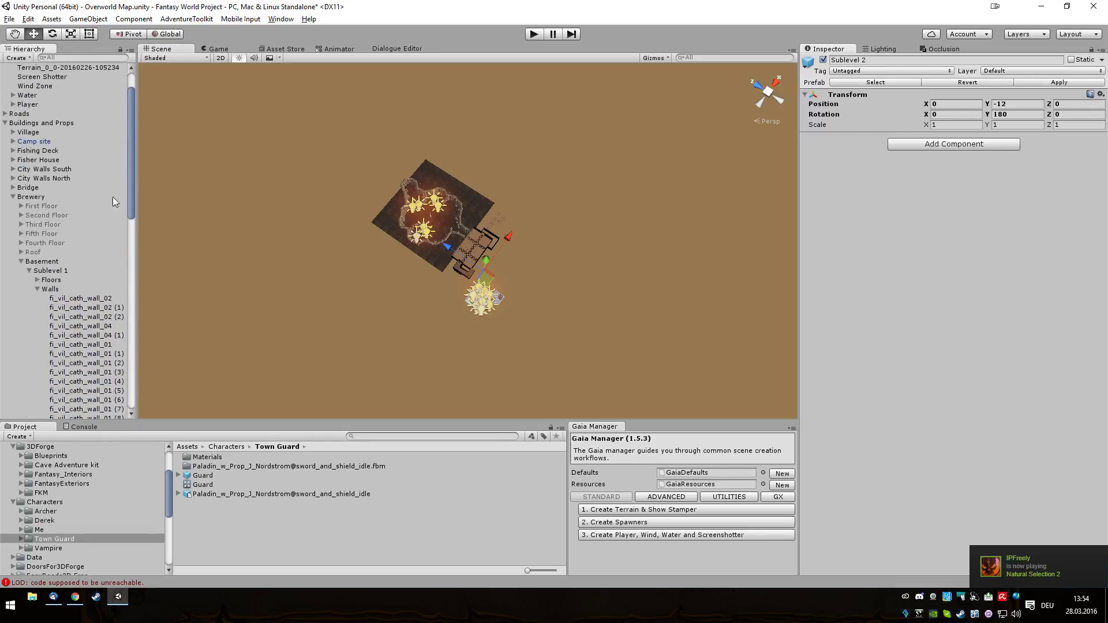
pyautogui.click(37, 289)
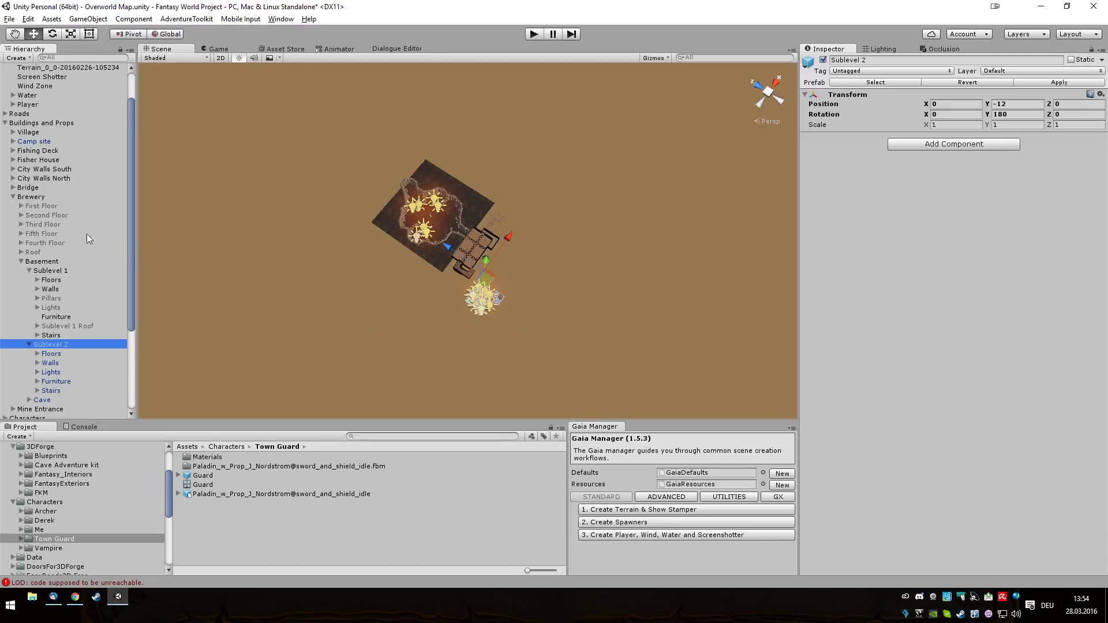
pyautogui.click(35, 199)
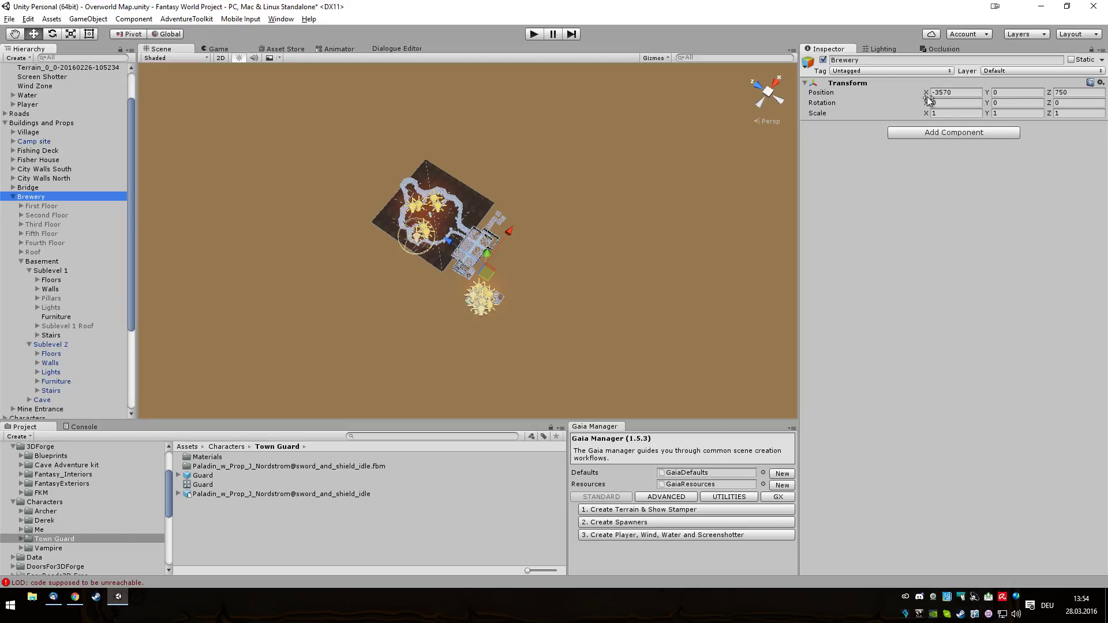
pyautogui.click(21, 262)
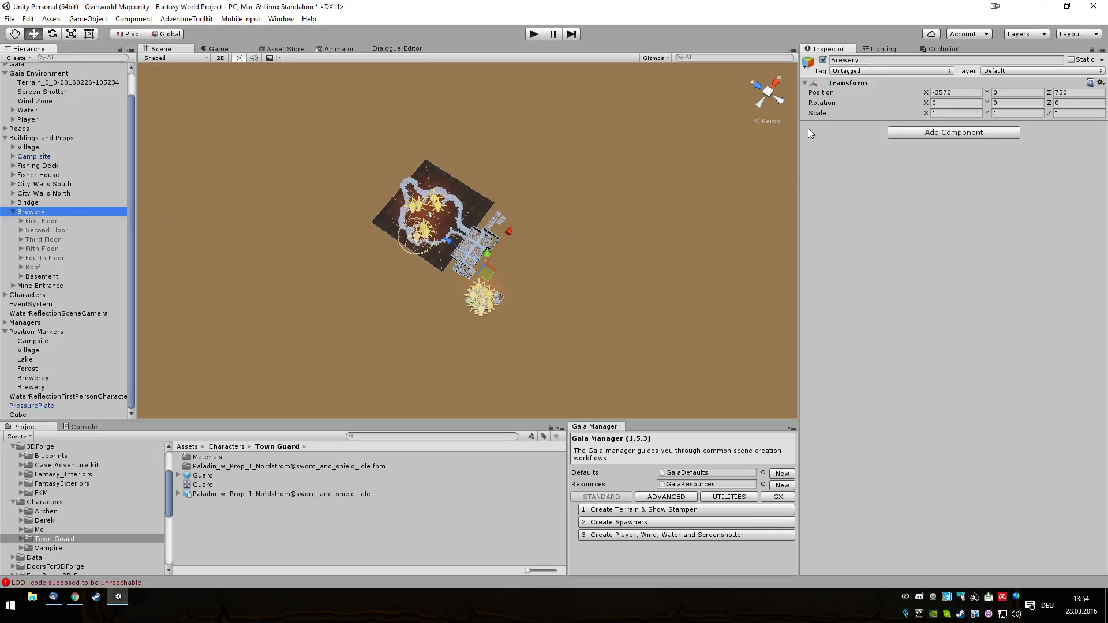
# Step: Check the Transform positions of the Brewery's floor groups, including First, Second, Fourth and Fifth Floor
pyautogui.keyDown('alt'); pyautogui.moveTo(601, 279); pyautogui.dragTo(343, 280); pyautogui.keyUp('alt')
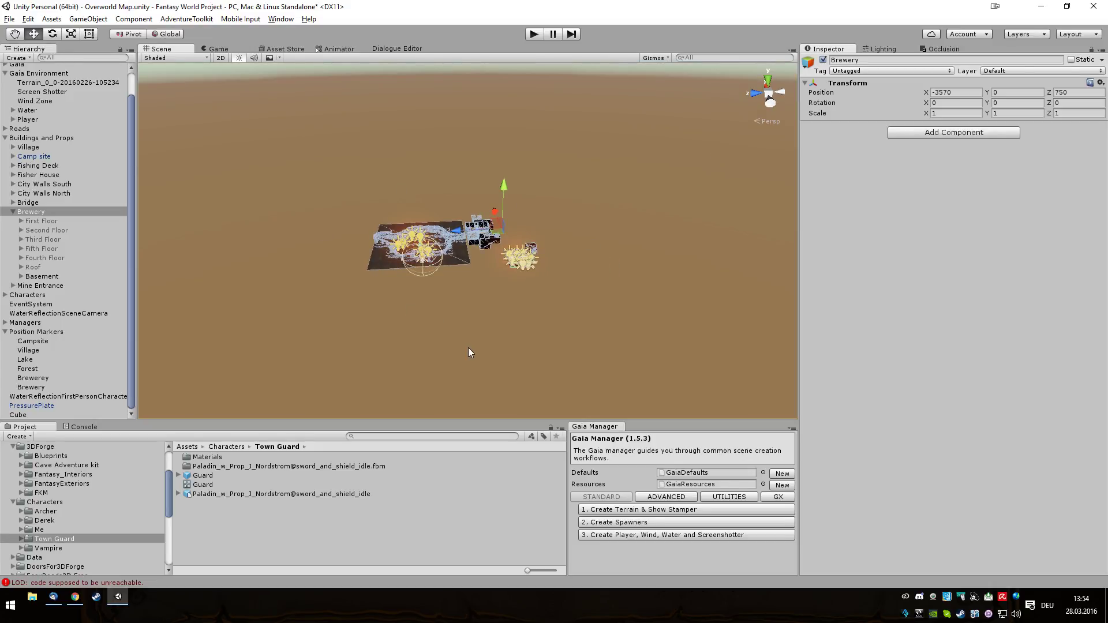
pyautogui.click(53, 230)
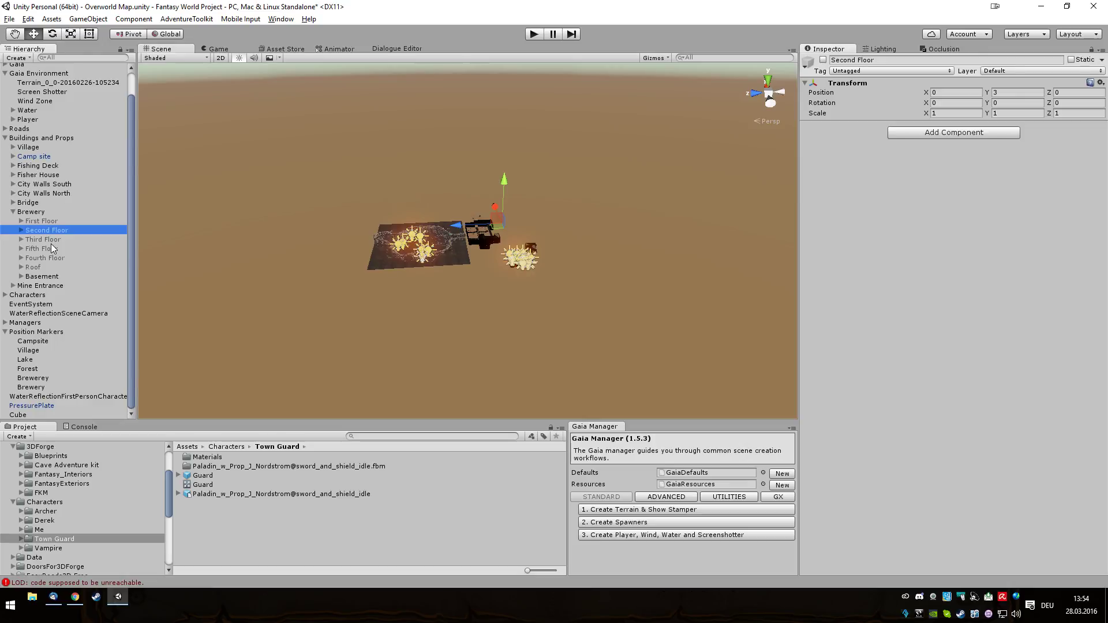
pyautogui.click(52, 248)
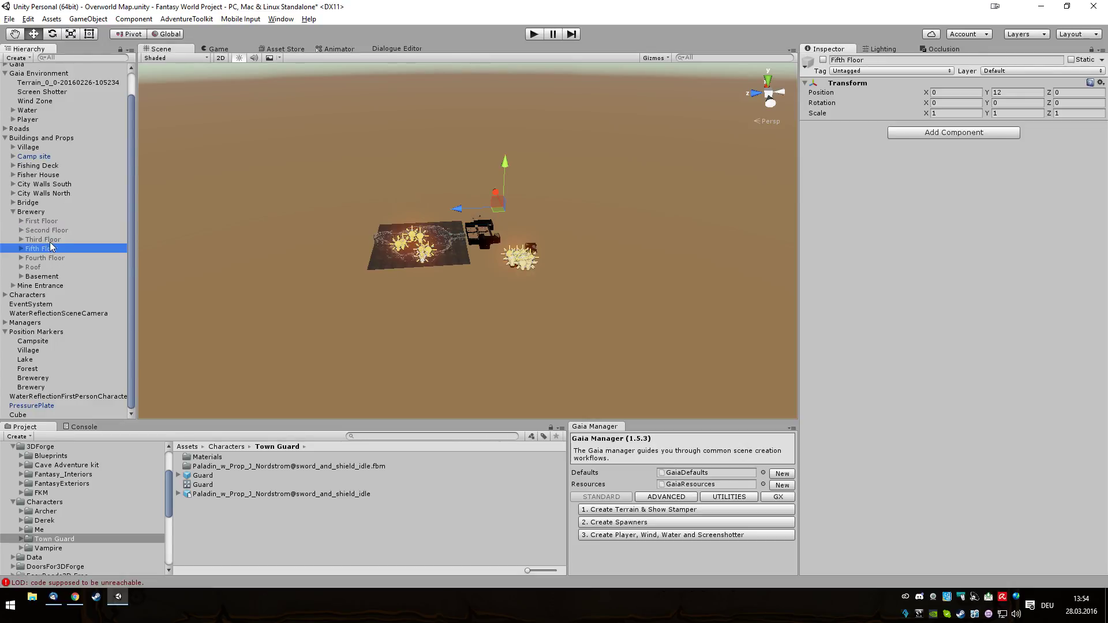
pyautogui.click(39, 224)
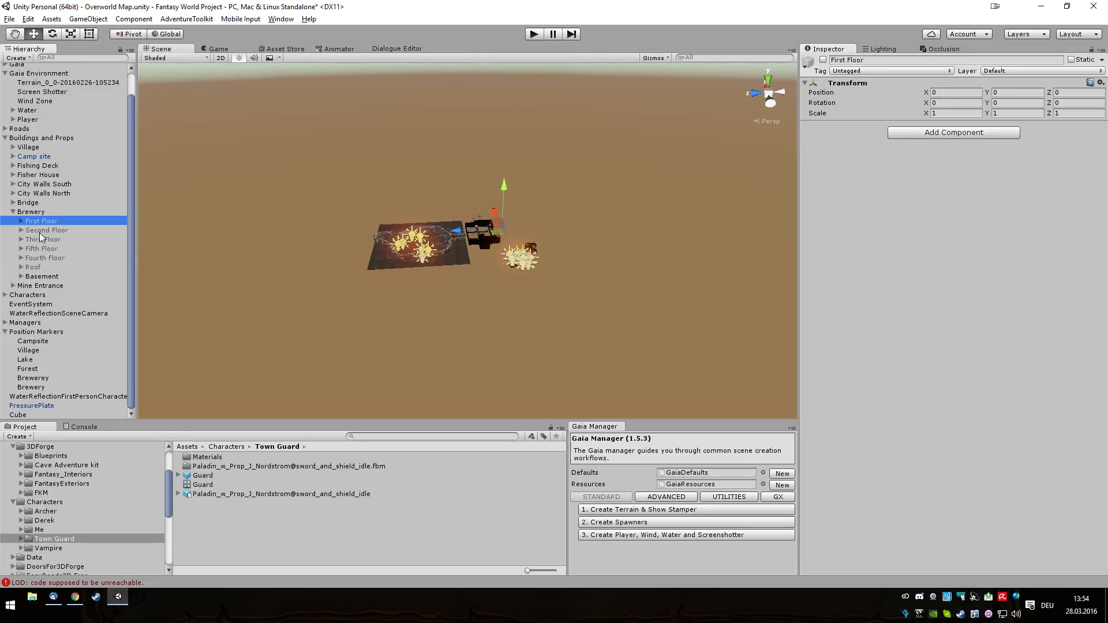
pyautogui.click(40, 231)
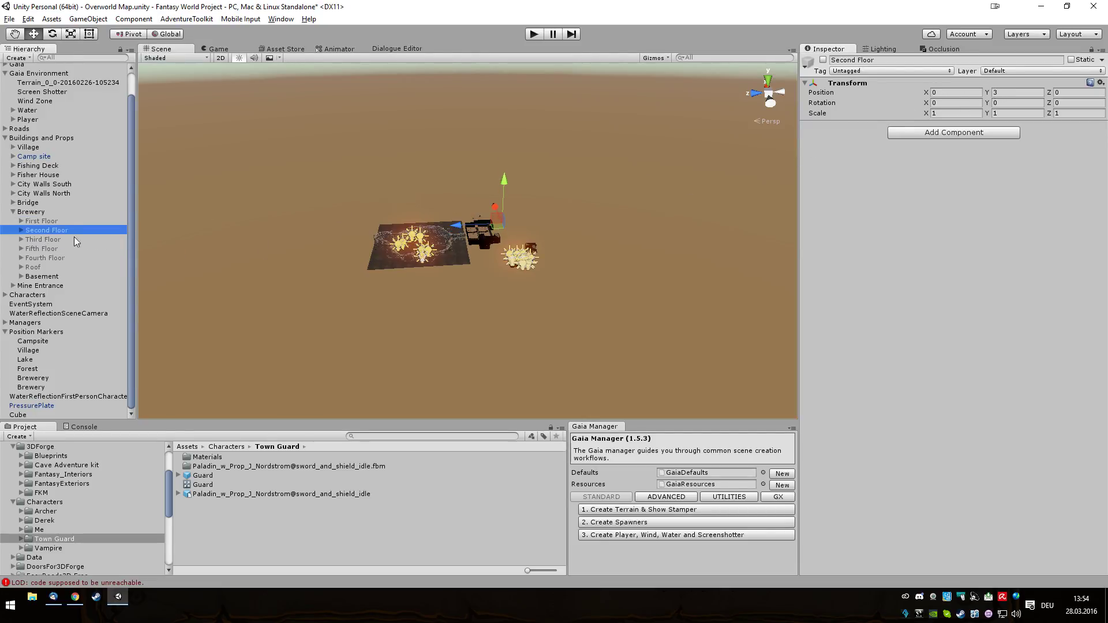
pyautogui.click(49, 249)
pyautogui.click(49, 258)
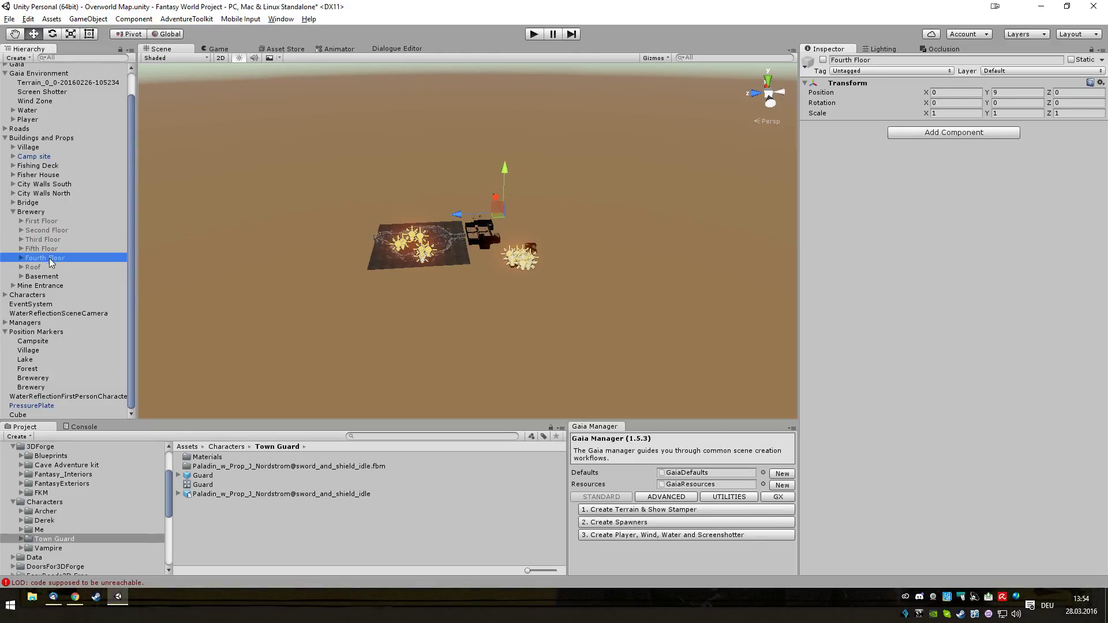
# Step: Set the X position of the Brewery's Roof group to 0
pyautogui.click(38, 267)
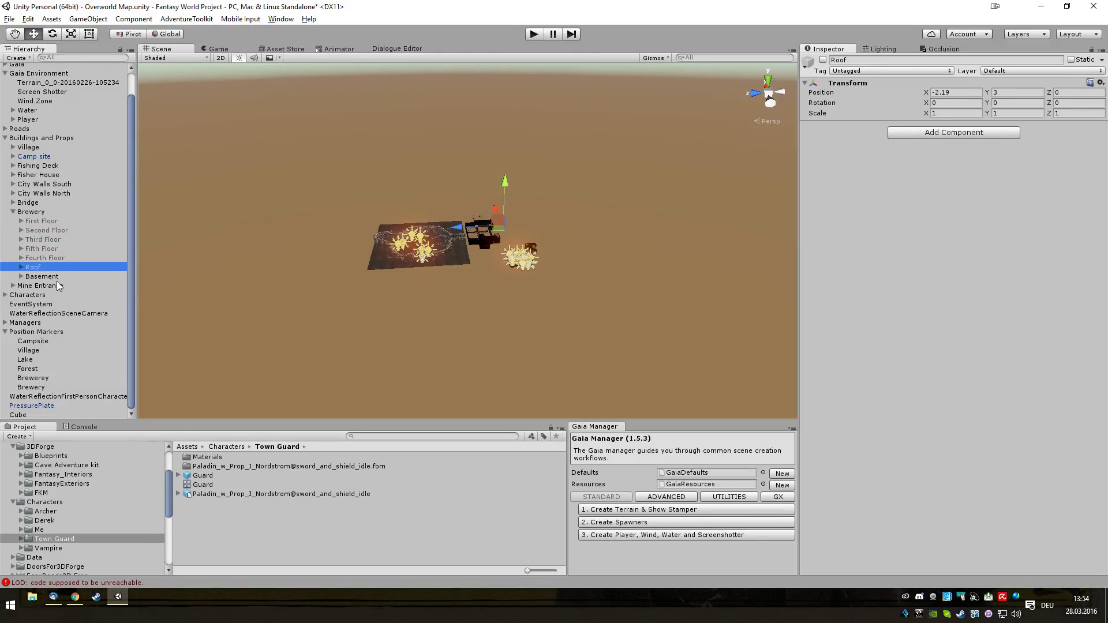
pyautogui.click(957, 93)
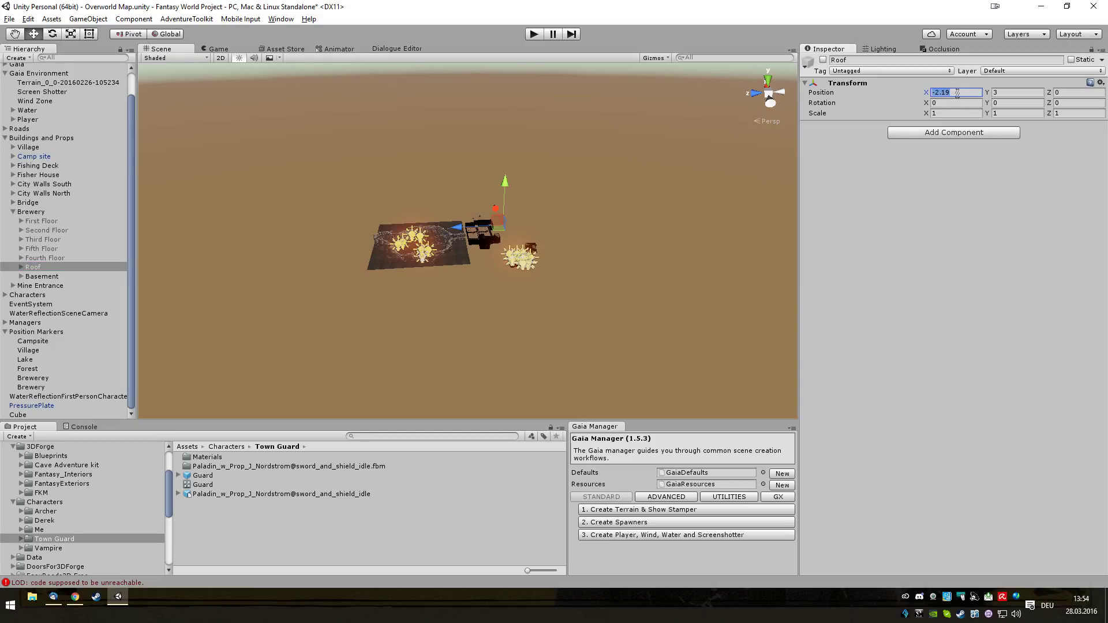
pyautogui.write('0')
# Step: Expand the Basement and set the Sublevel 1 group's X and Z positions to 0
pyautogui.click(45, 279)
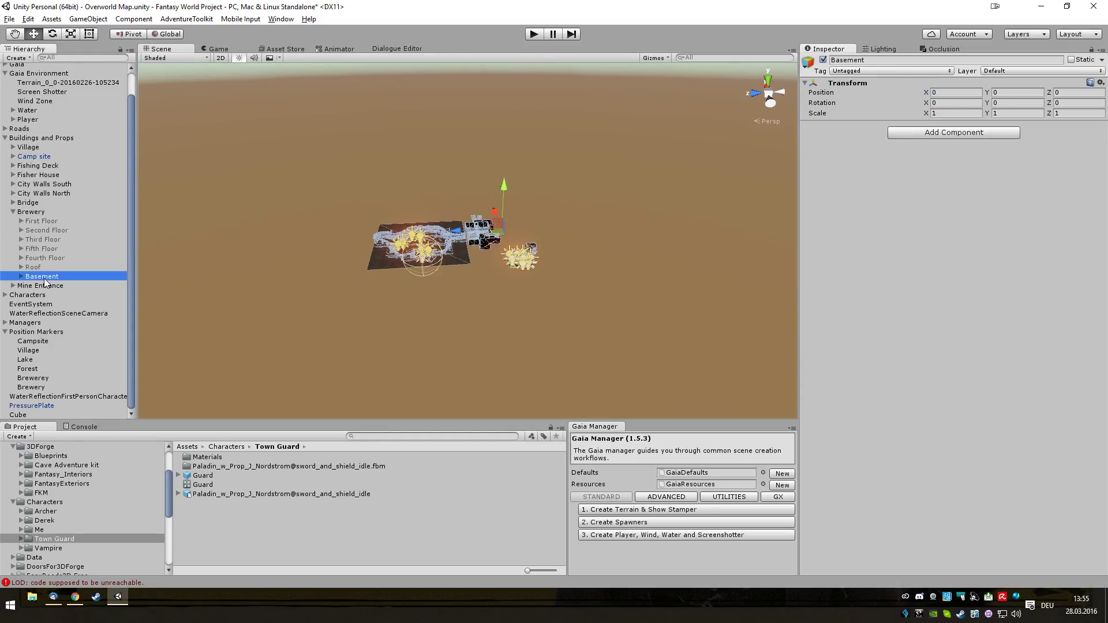
pyautogui.scroll(5, 574, 264)
pyautogui.keyDown('alt'); pyautogui.moveTo(575, 263); pyautogui.dragTo(581, 380); pyautogui.keyUp('alt')
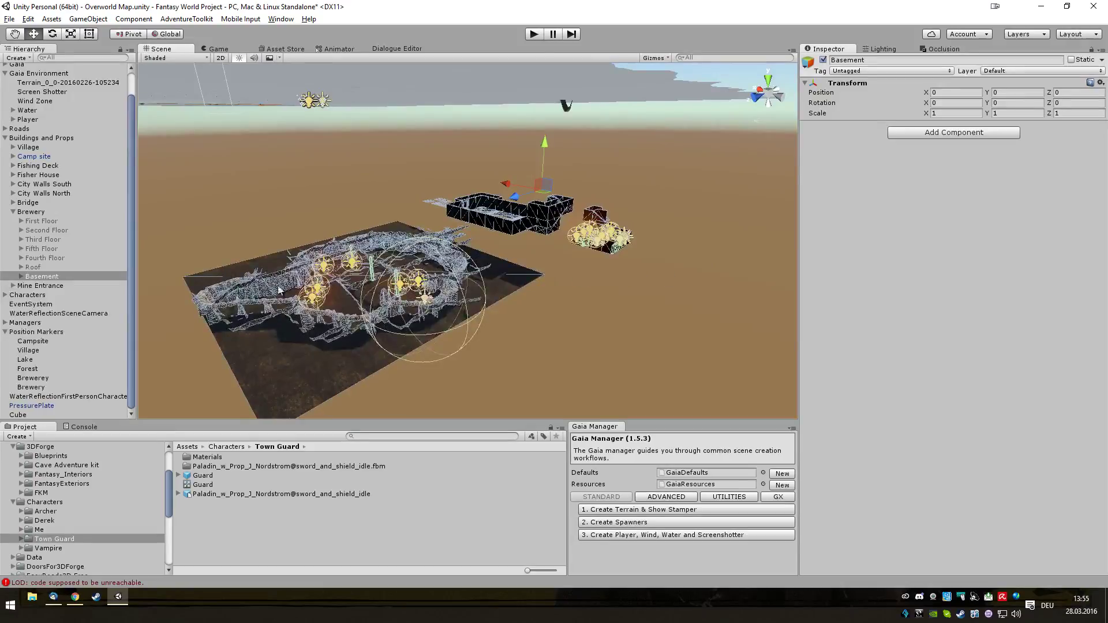
pyautogui.click(21, 277)
pyautogui.click(49, 286)
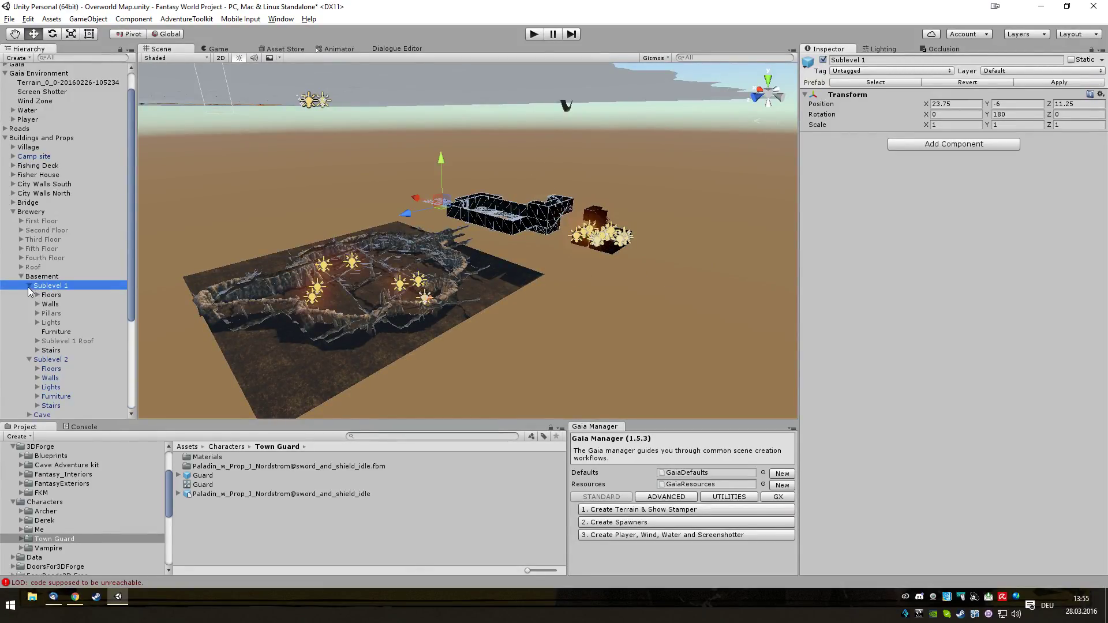
pyautogui.click(962, 105)
pyautogui.click(962, 105)
pyautogui.write('0')
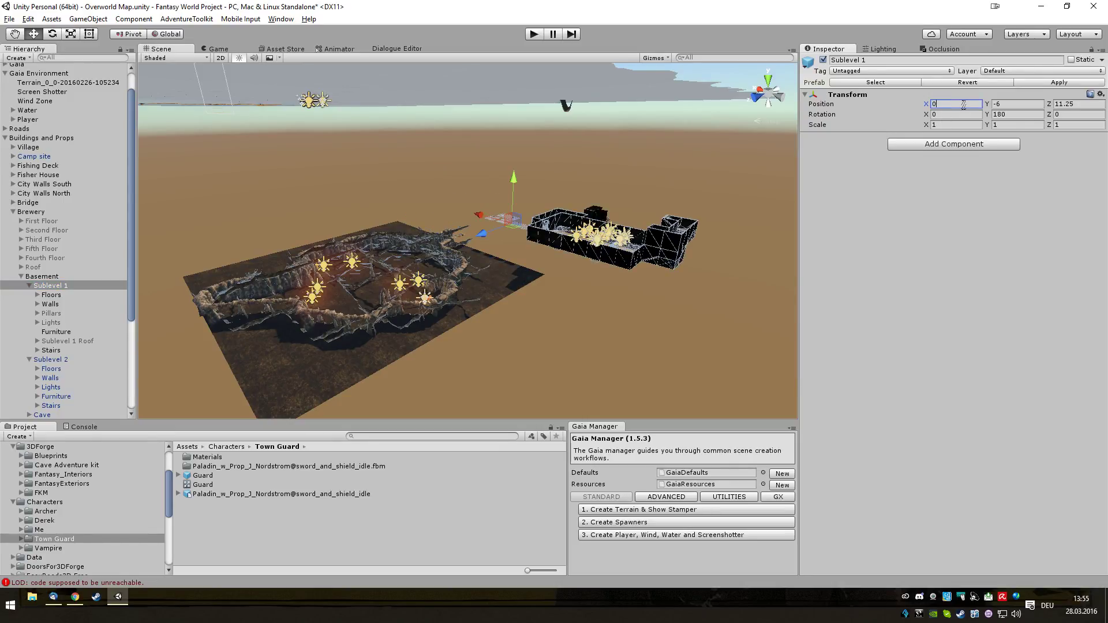
pyautogui.click(1082, 104)
pyautogui.write('0')
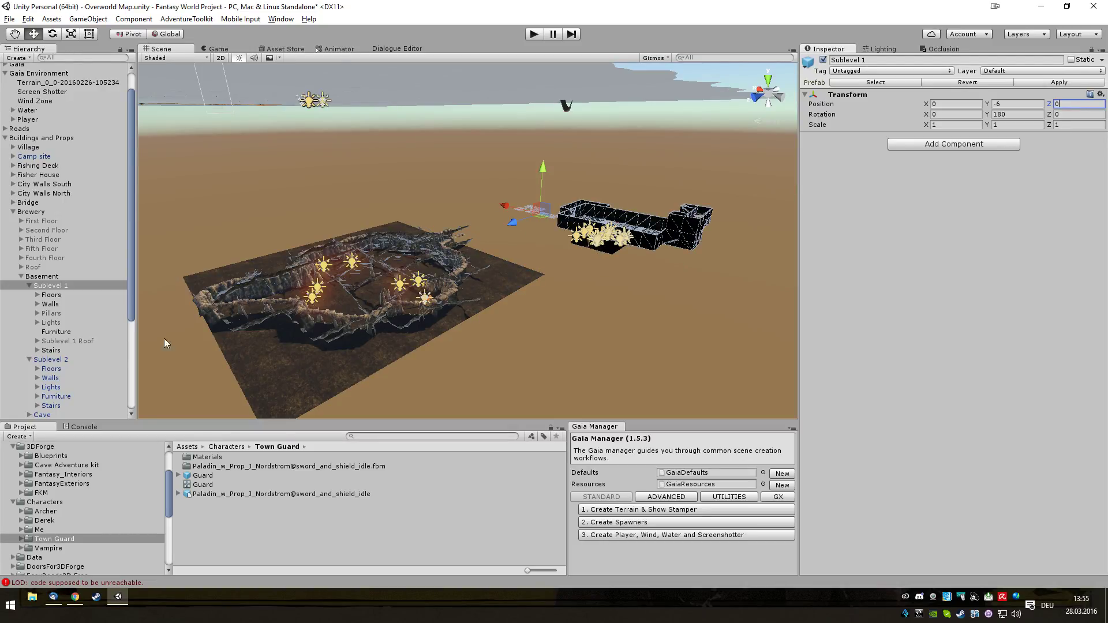
# Step: Collapse the Sublevel 1 and Sublevel 2 groups in the hierarchy, checking Sublevel 2's Transform
pyautogui.click(28, 285)
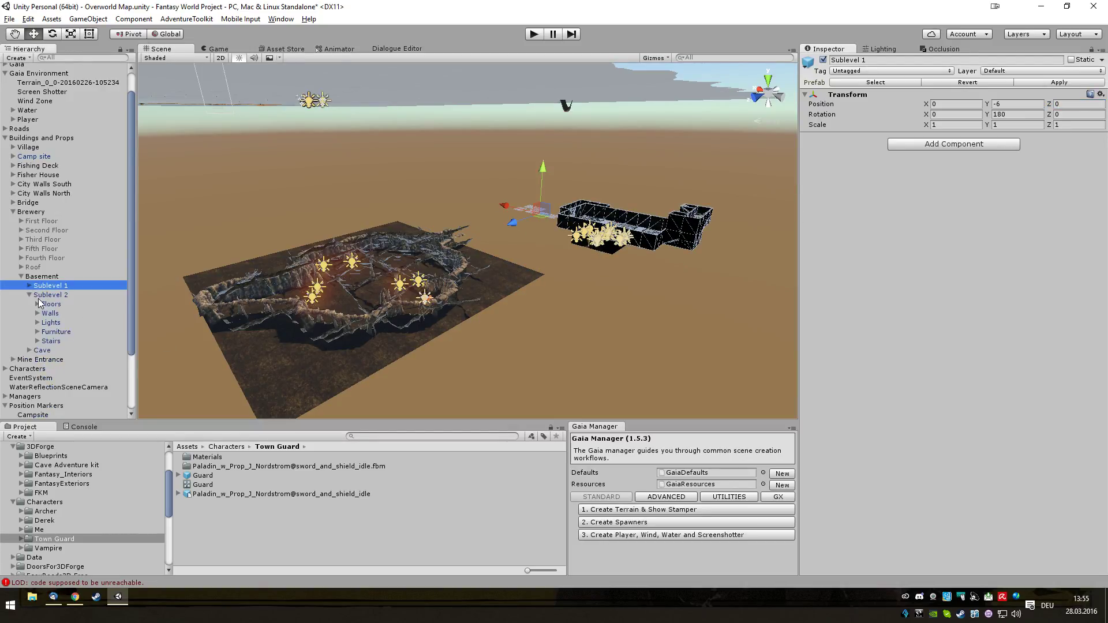
pyautogui.click(42, 295)
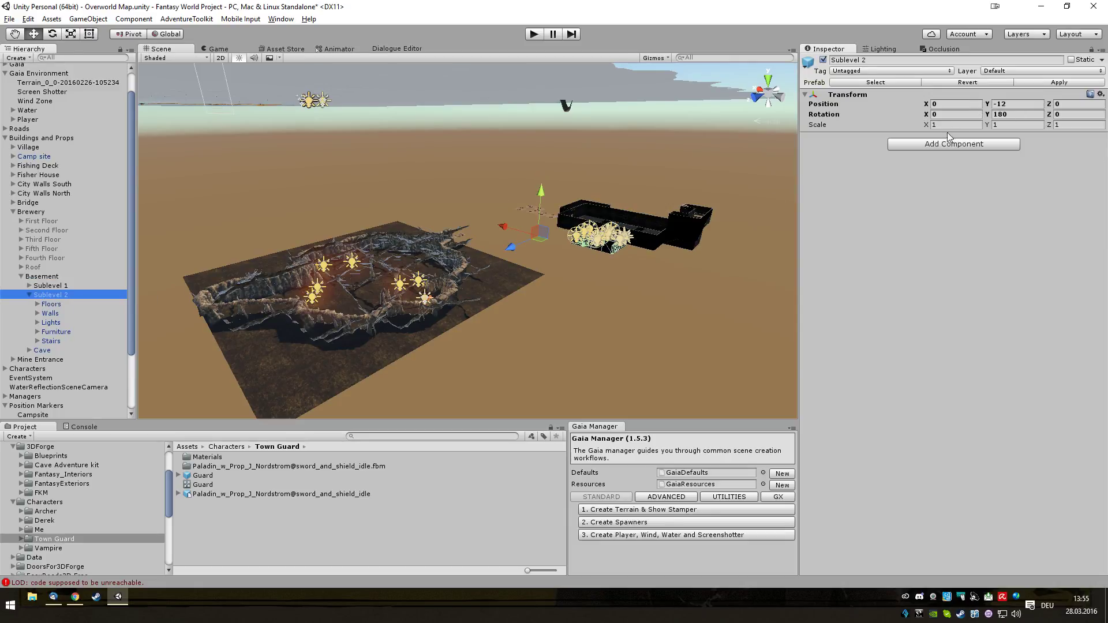
pyautogui.click(29, 295)
# Step: Set the Cave group's X and Z positions to 0
pyautogui.click(41, 304)
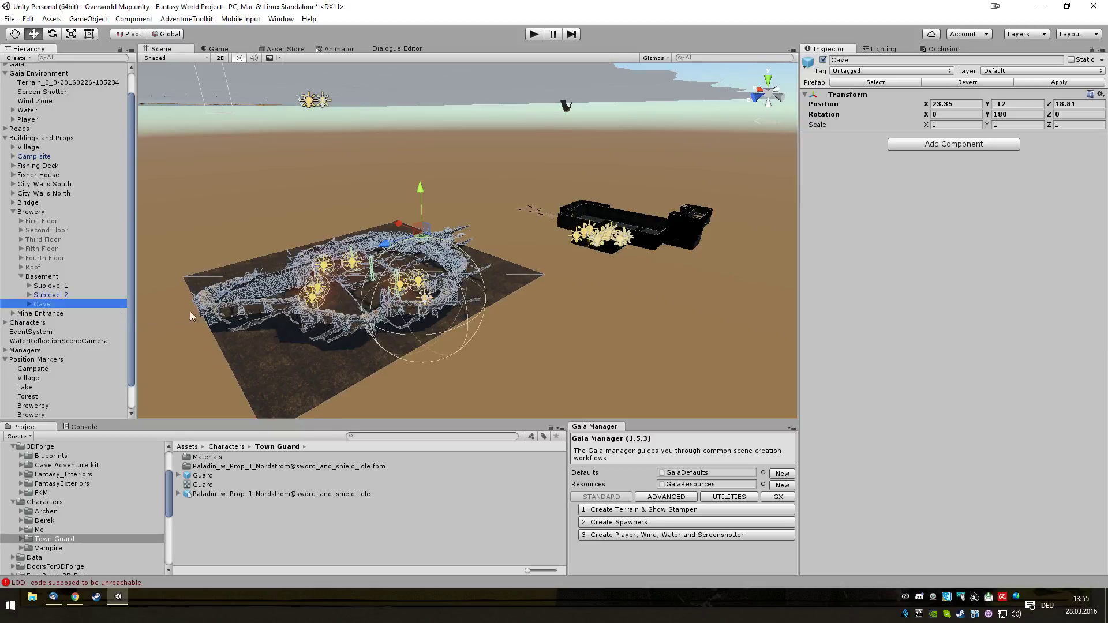
pyautogui.click(956, 104)
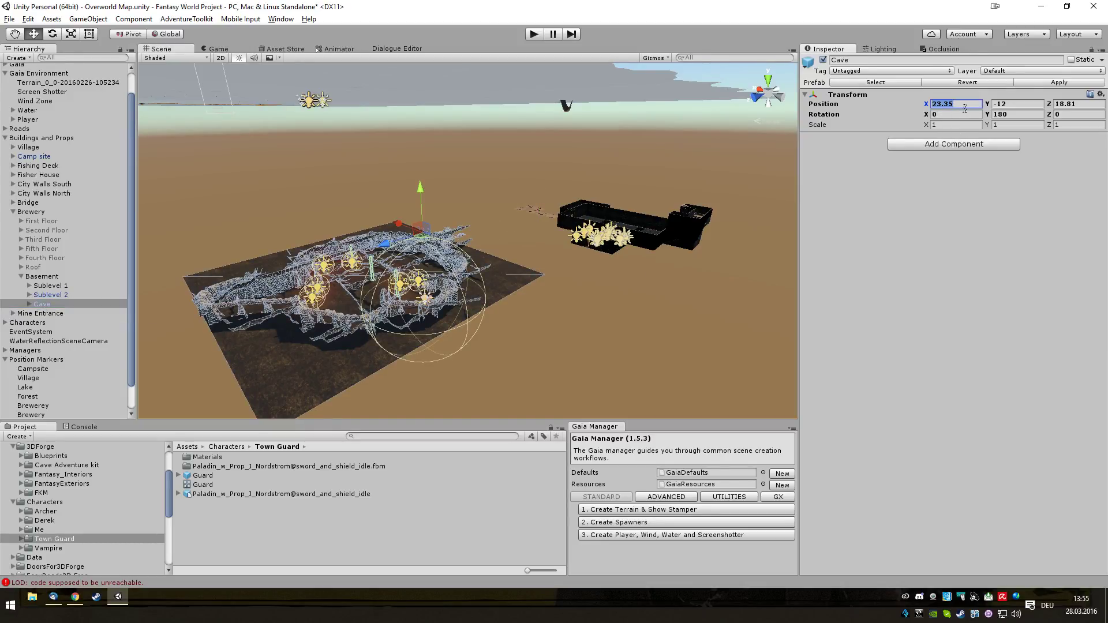
pyautogui.write('0')
pyautogui.click(1092, 104)
pyautogui.write('0')
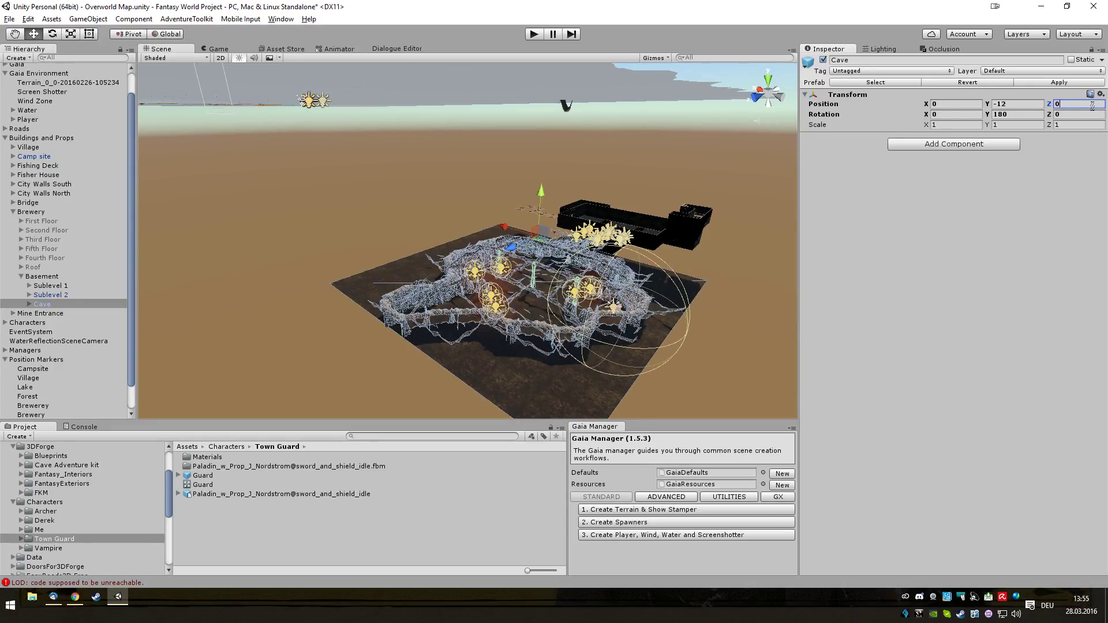
# Step: Examine from several angles how the Cave and Sublevel 2 line up with the rest of the Basement
pyautogui.keyDown('alt'); pyautogui.moveTo(773, 242); pyautogui.dragTo(185, 283); pyautogui.keyUp('alt')
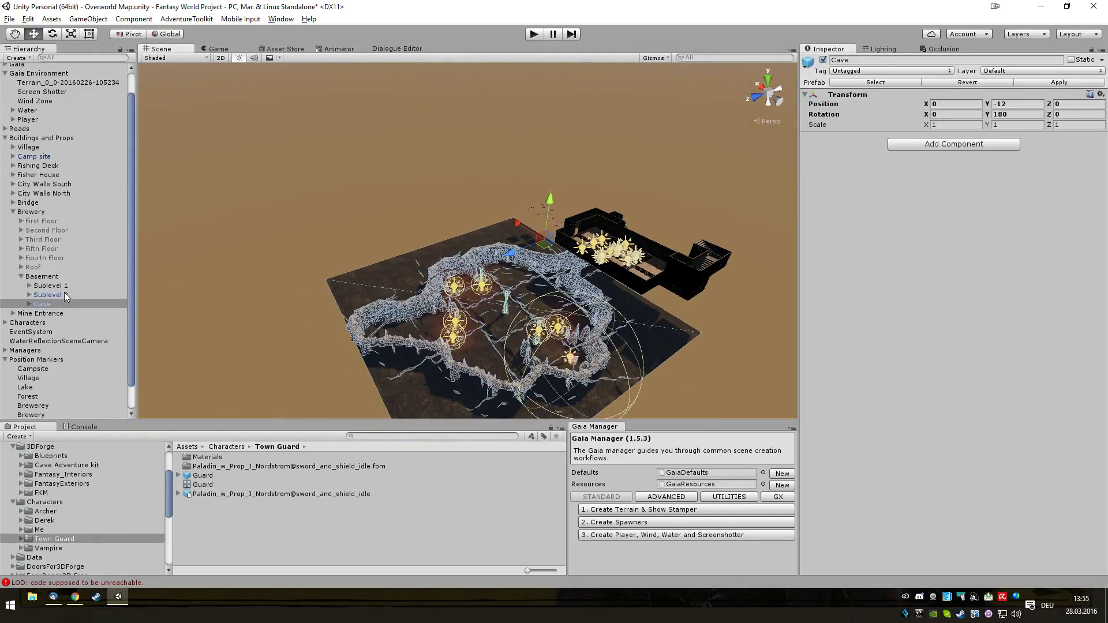
pyautogui.click(48, 295)
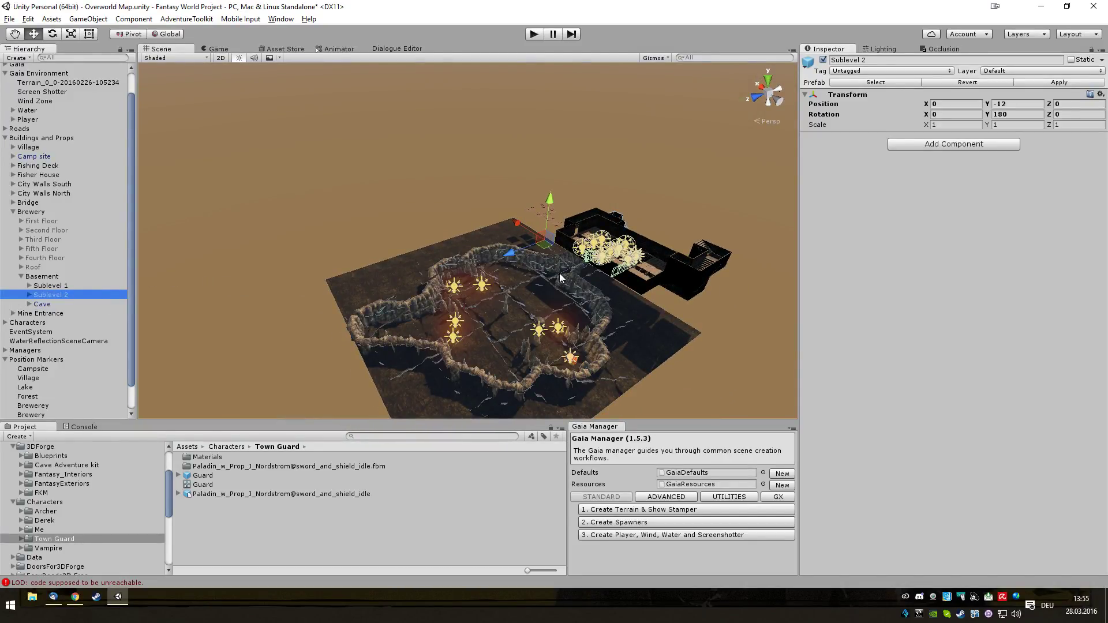
pyautogui.keyDown('alt'); pyautogui.moveTo(560, 271); pyautogui.dragTo(321, 312); pyautogui.keyUp('alt')
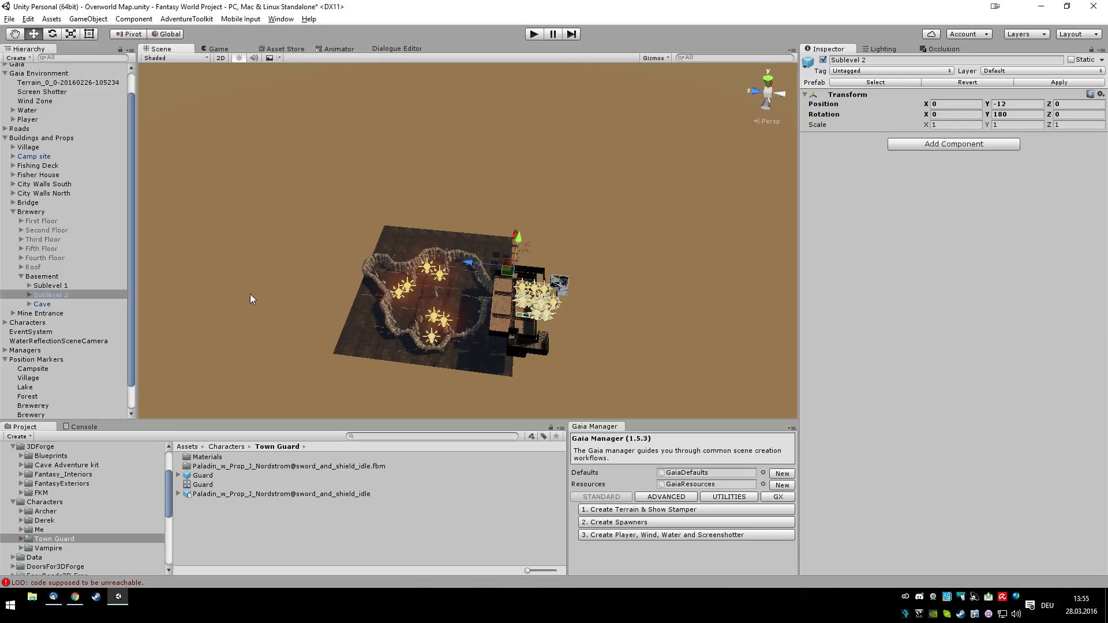
pyautogui.click(41, 276)
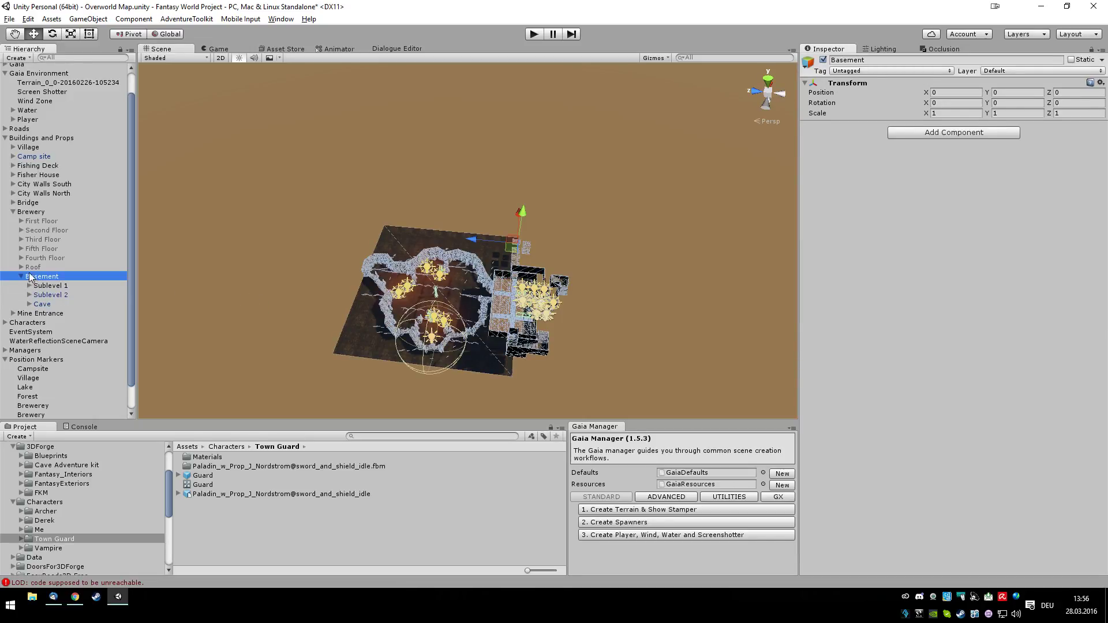
pyautogui.click(21, 277)
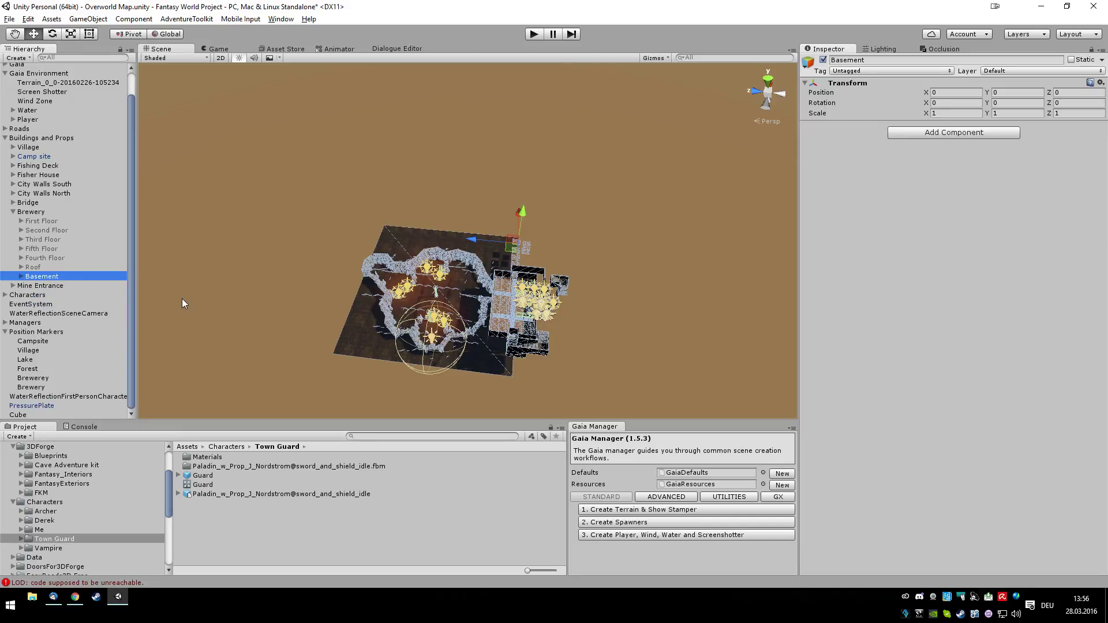
pyautogui.keyDown('alt'); pyautogui.moveTo(322, 313); pyautogui.dragTo(395, 284); pyautogui.keyUp('alt')
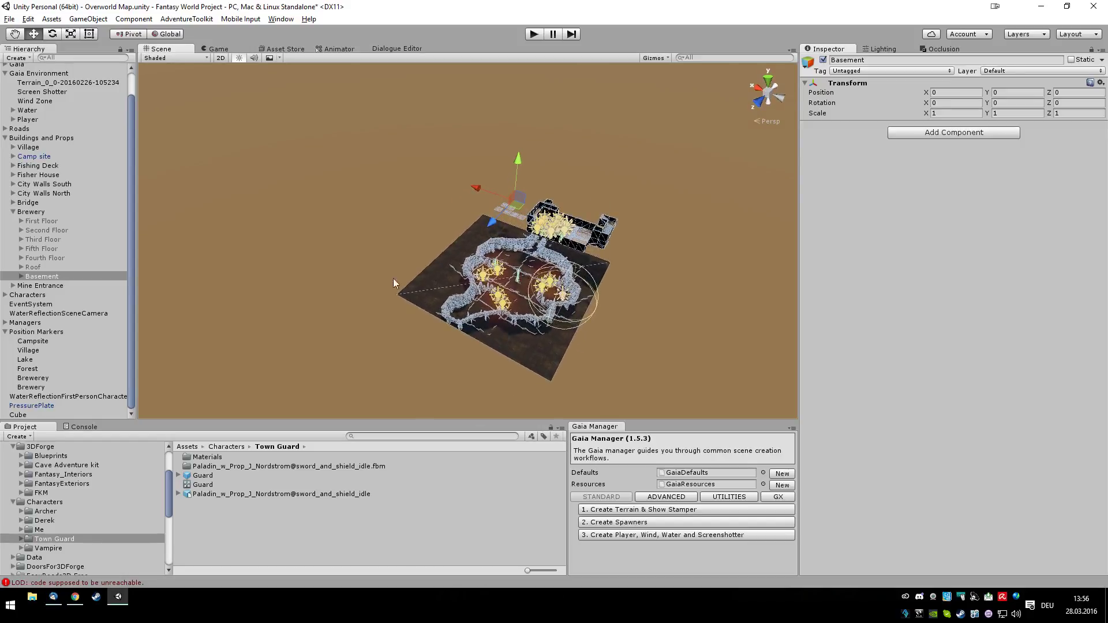
# Step: Compare the Transforms of the Fifth Floor, Basement and Sublevel 1 groups
pyautogui.click(36, 268)
pyautogui.click(38, 250)
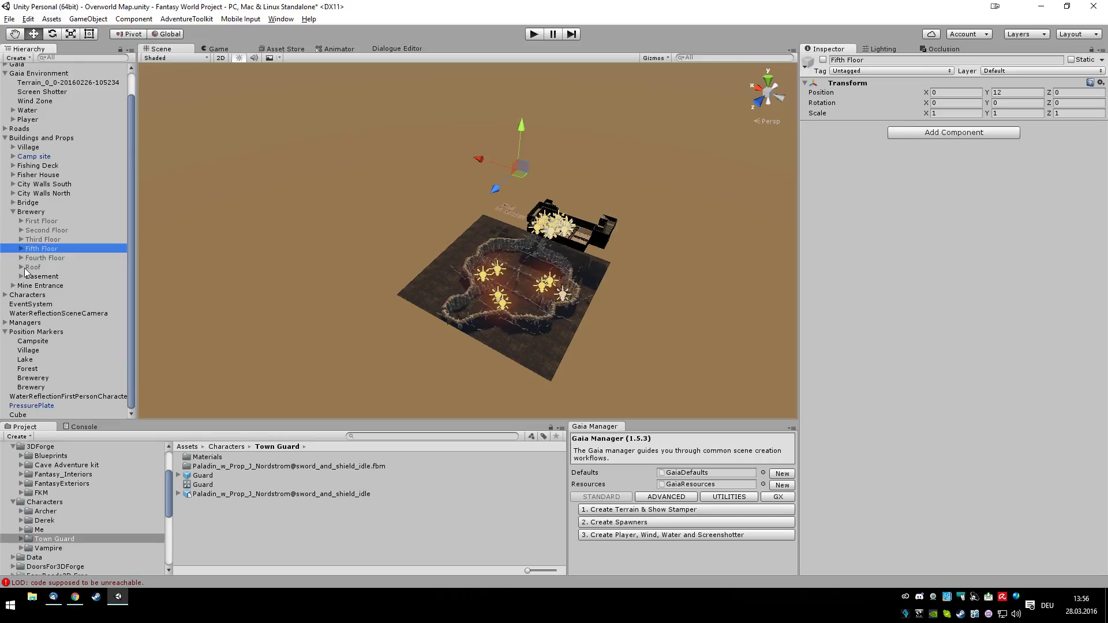
pyautogui.click(21, 277)
pyautogui.click(42, 277)
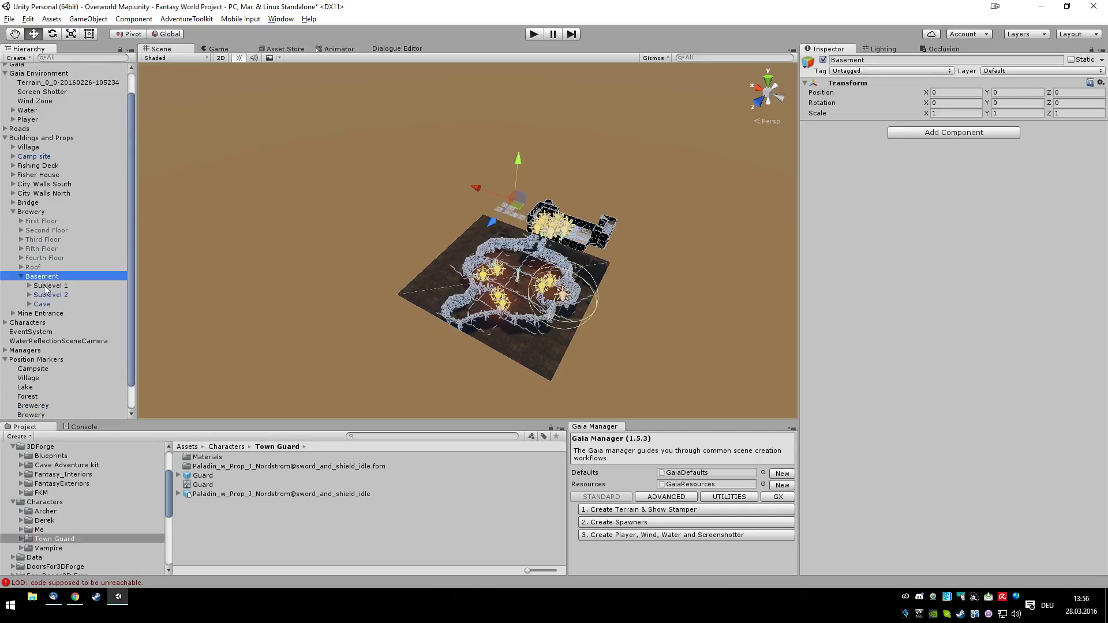
pyautogui.click(46, 287)
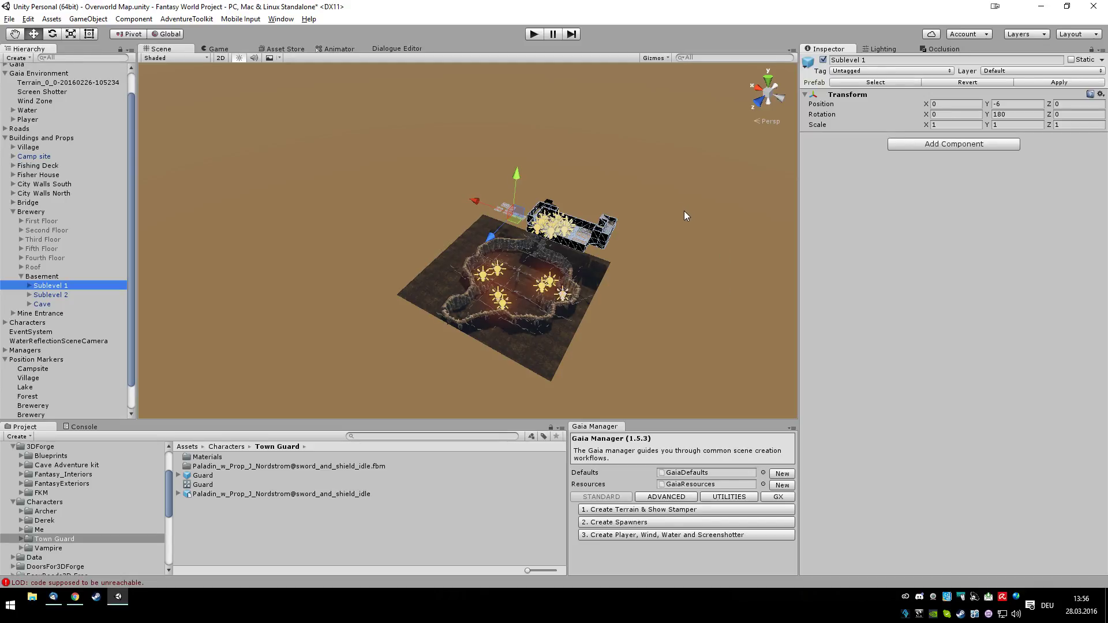
# Step: Collapse the Basement group in the hierarchy and select the Brewery group
pyautogui.click(28, 288)
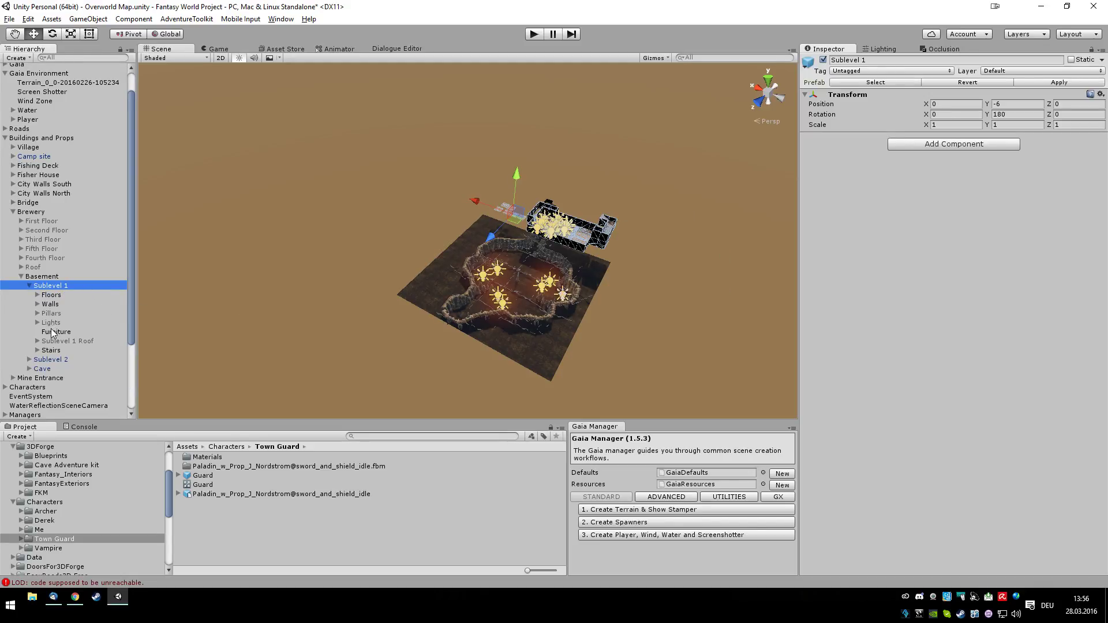
pyautogui.click(28, 287)
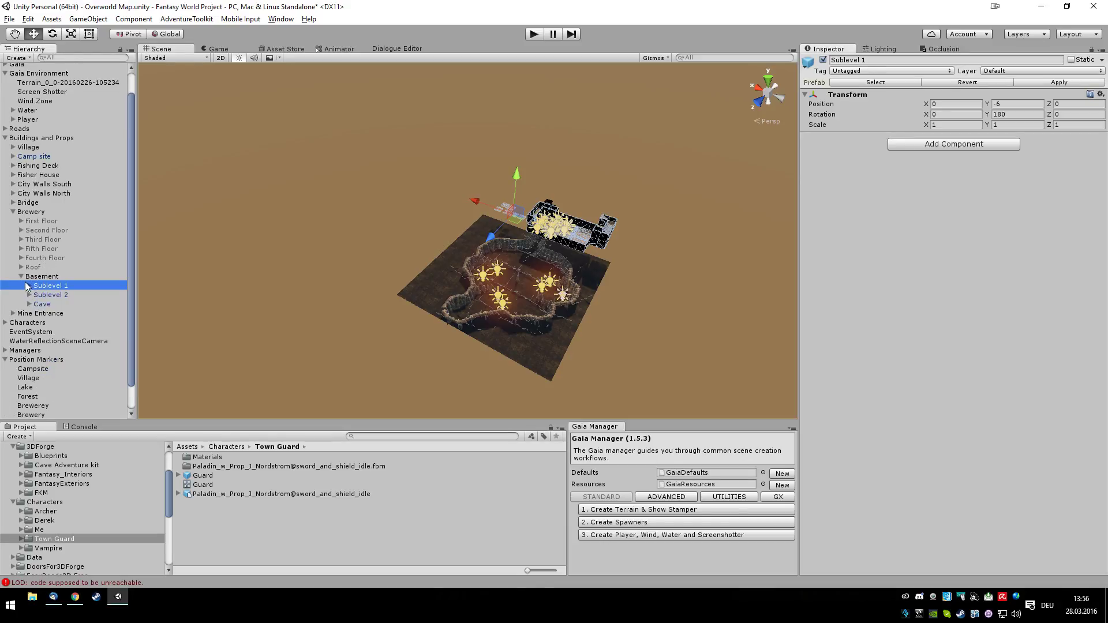
pyautogui.click(21, 277)
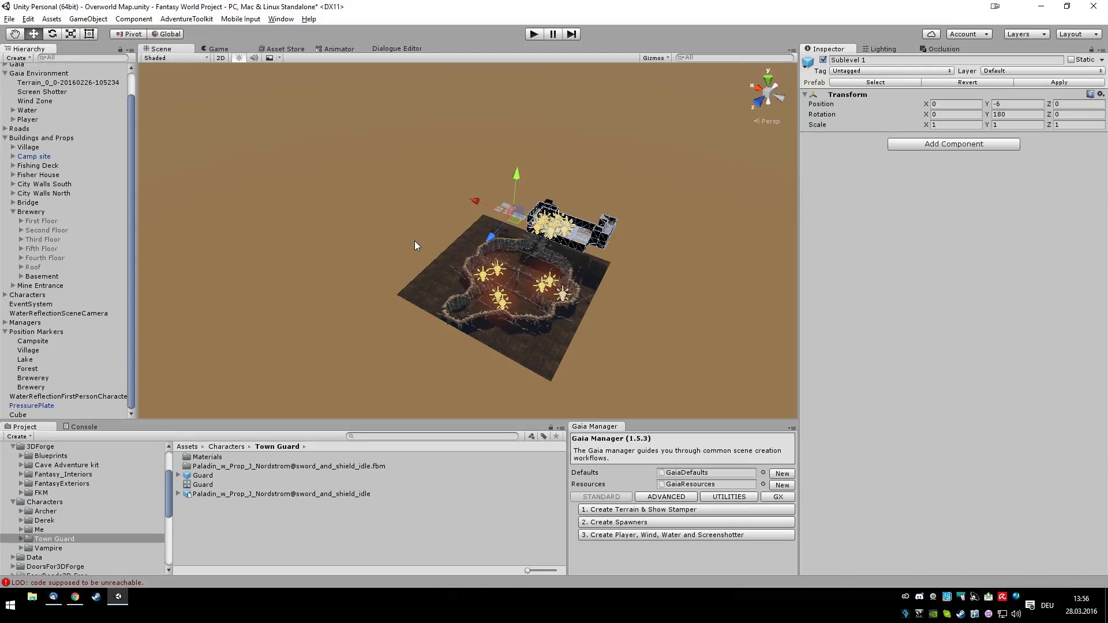
pyautogui.click(25, 214)
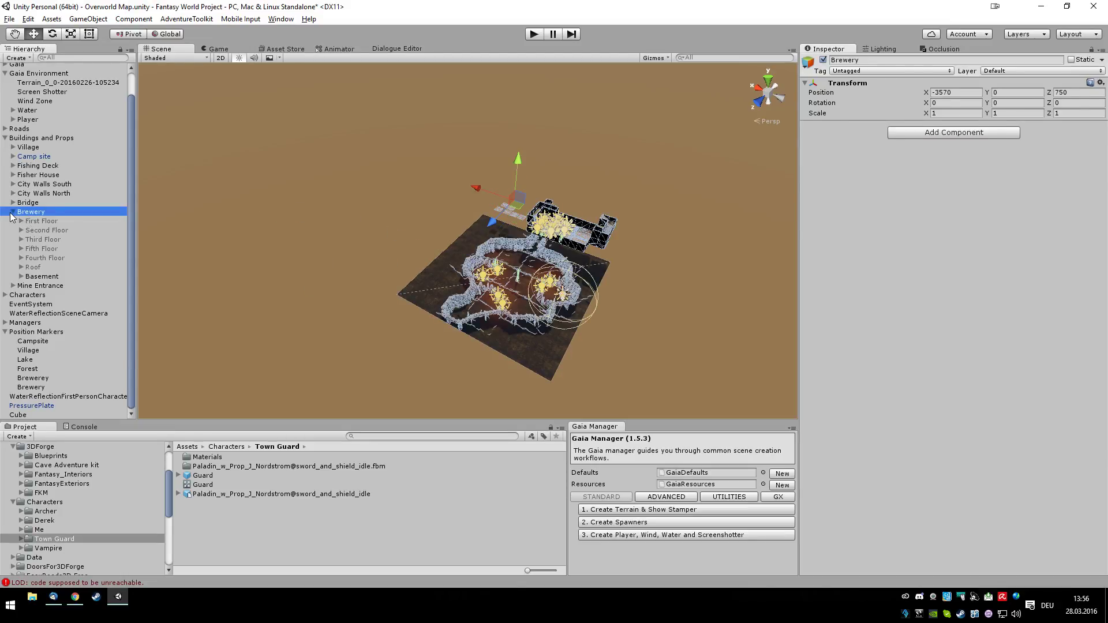
# Step: Collapse the Brewery group and copy the Campsite position marker's Transform values onto the Player
pyautogui.click(13, 212)
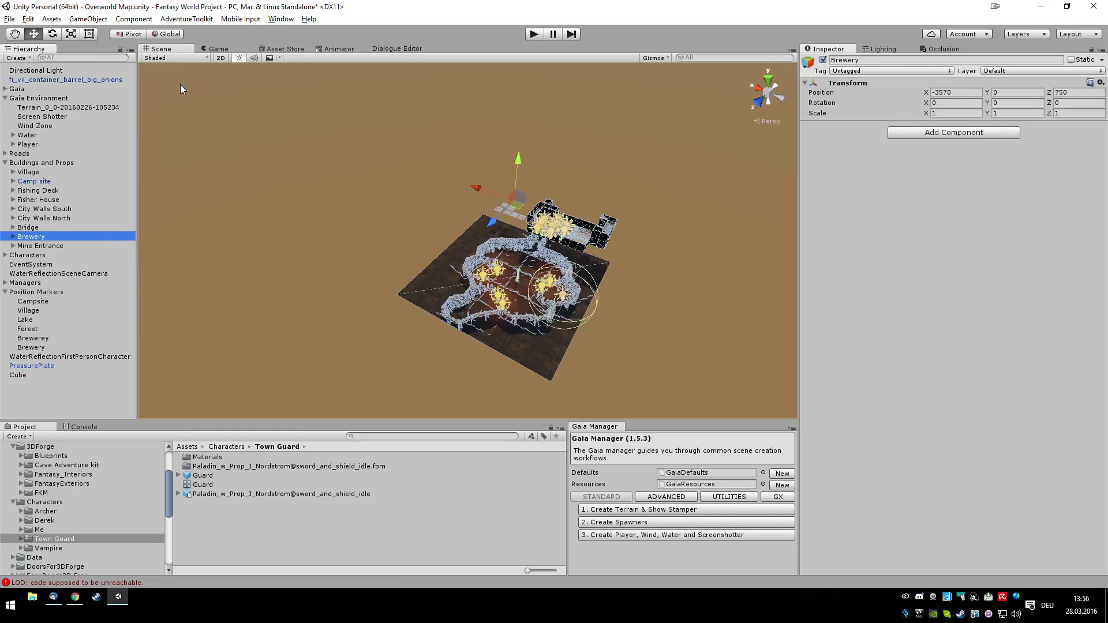
pyautogui.click(36, 144)
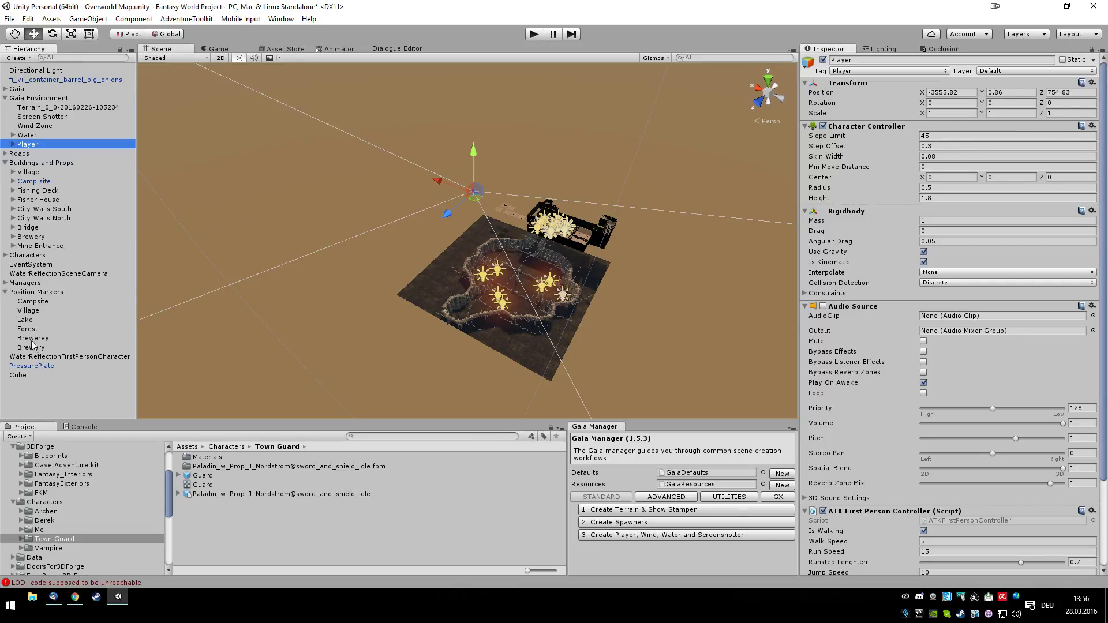
pyautogui.click(32, 301)
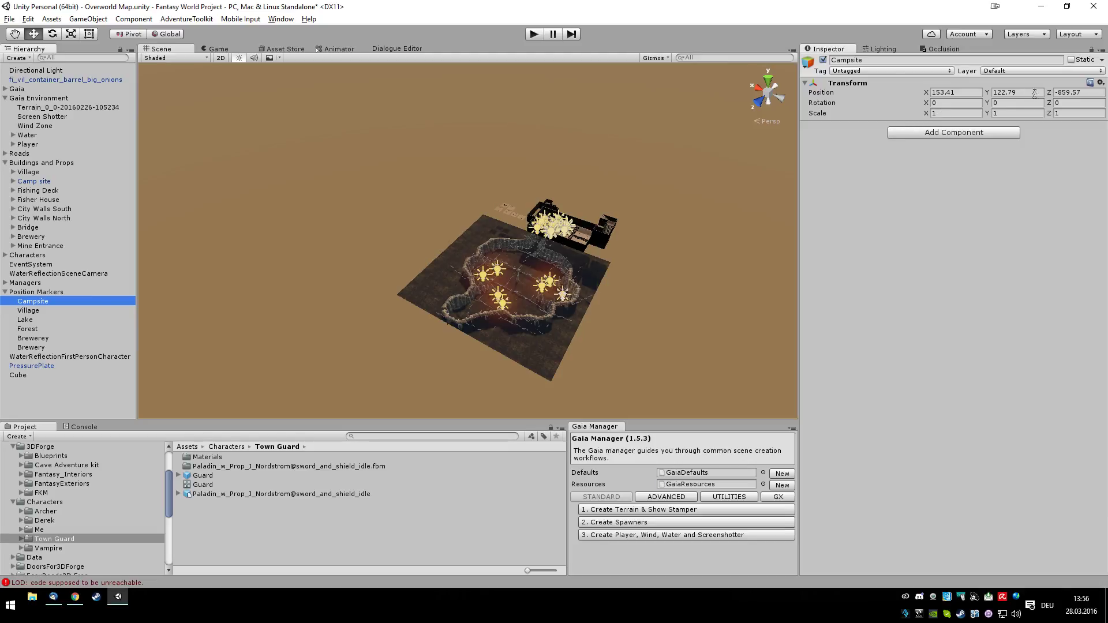
pyautogui.rightClick(1007, 84)
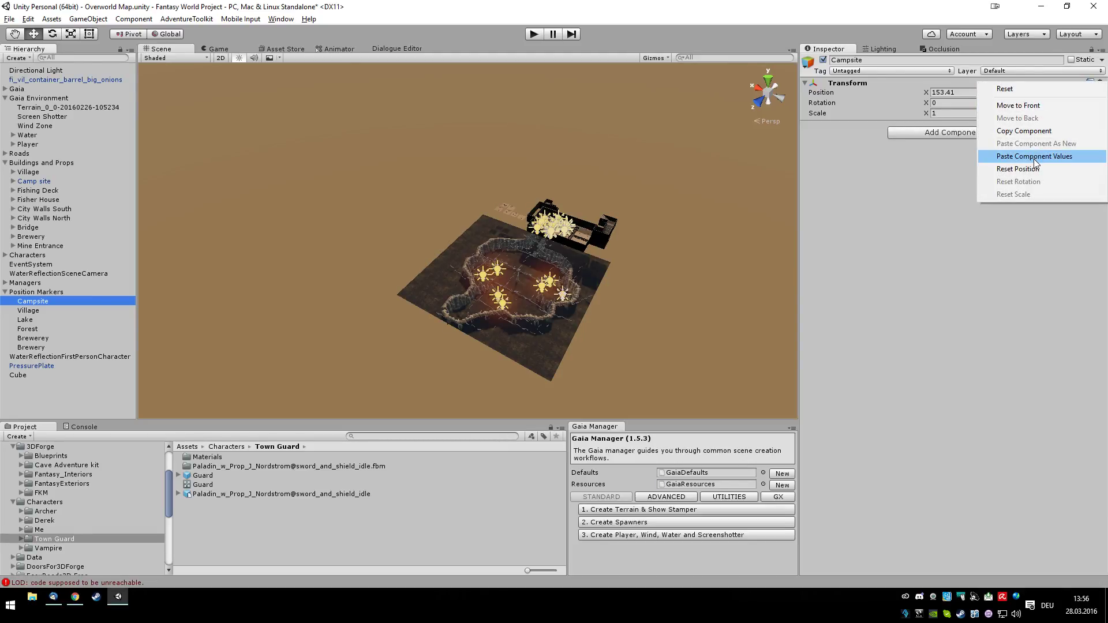
pyautogui.click(1024, 131)
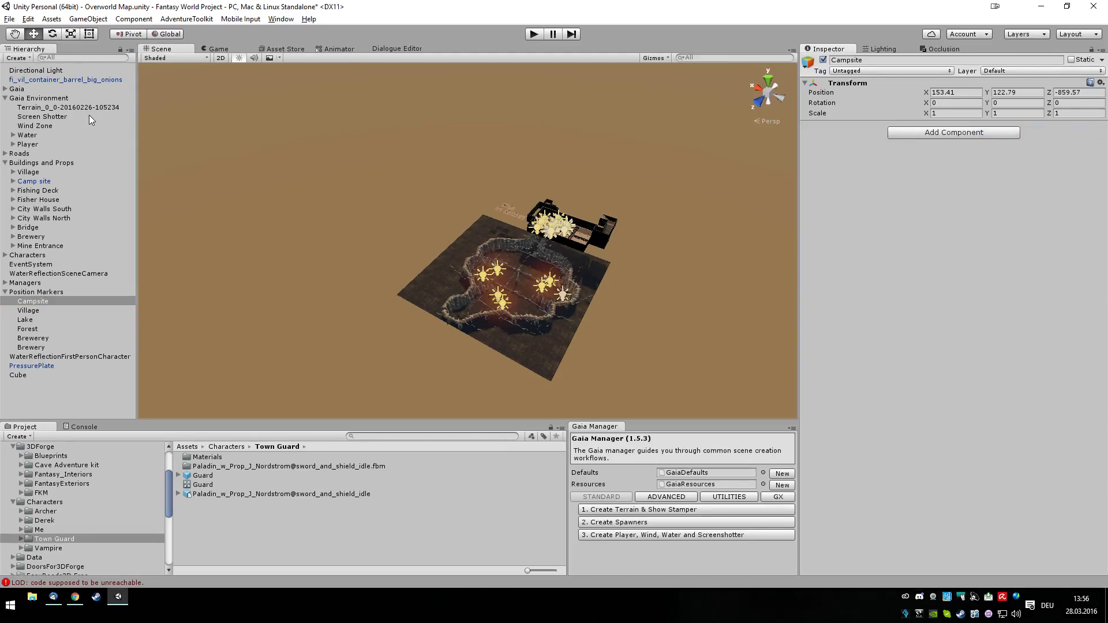
pyautogui.click(58, 144)
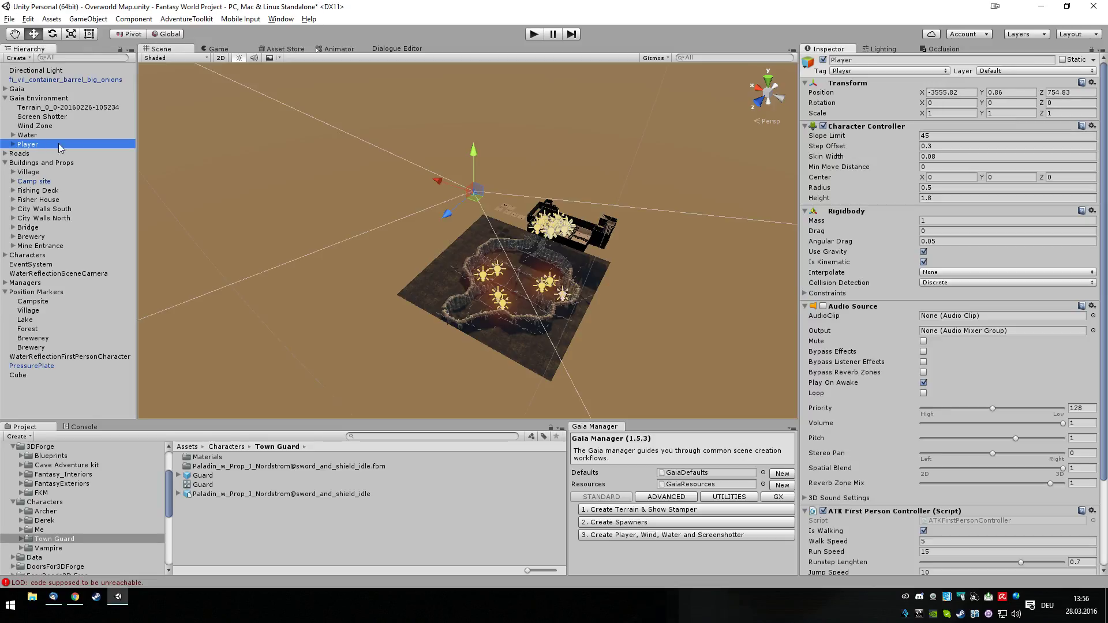
pyautogui.rightClick(987, 86)
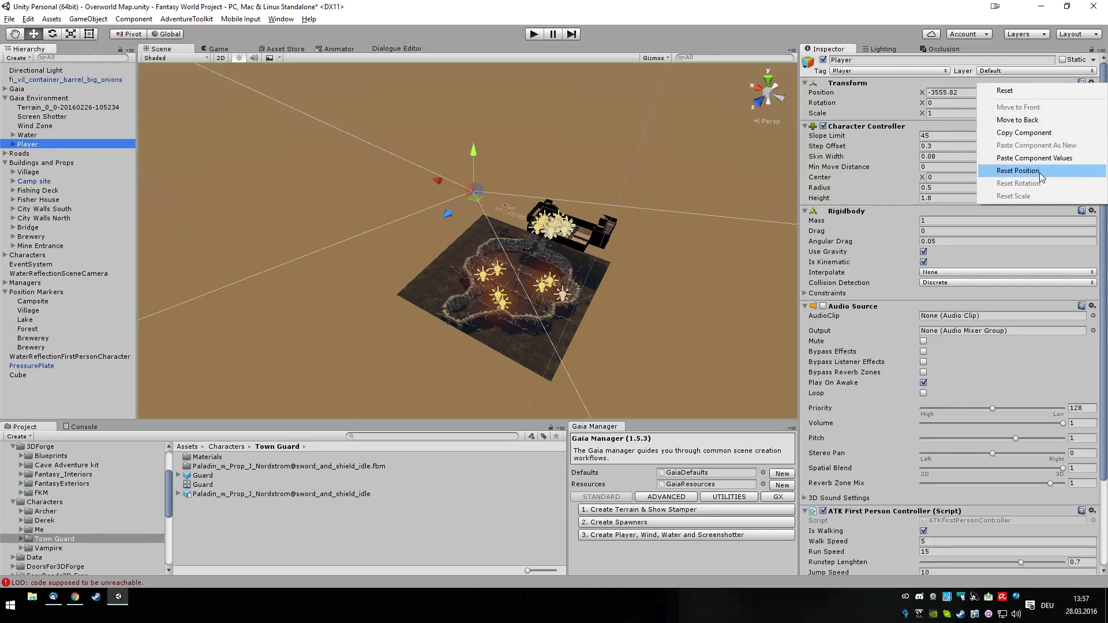
pyautogui.click(1051, 159)
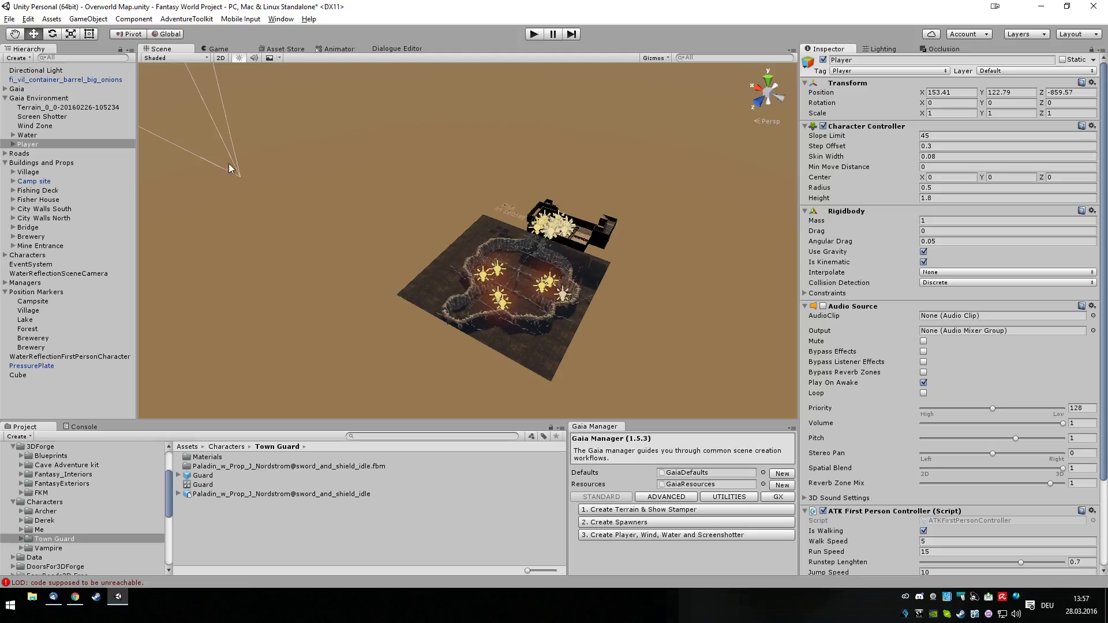
# Step: Run the scene from the Player's campsite position, walk a short way towards the campfire and stop the test
pyautogui.click(533, 33)
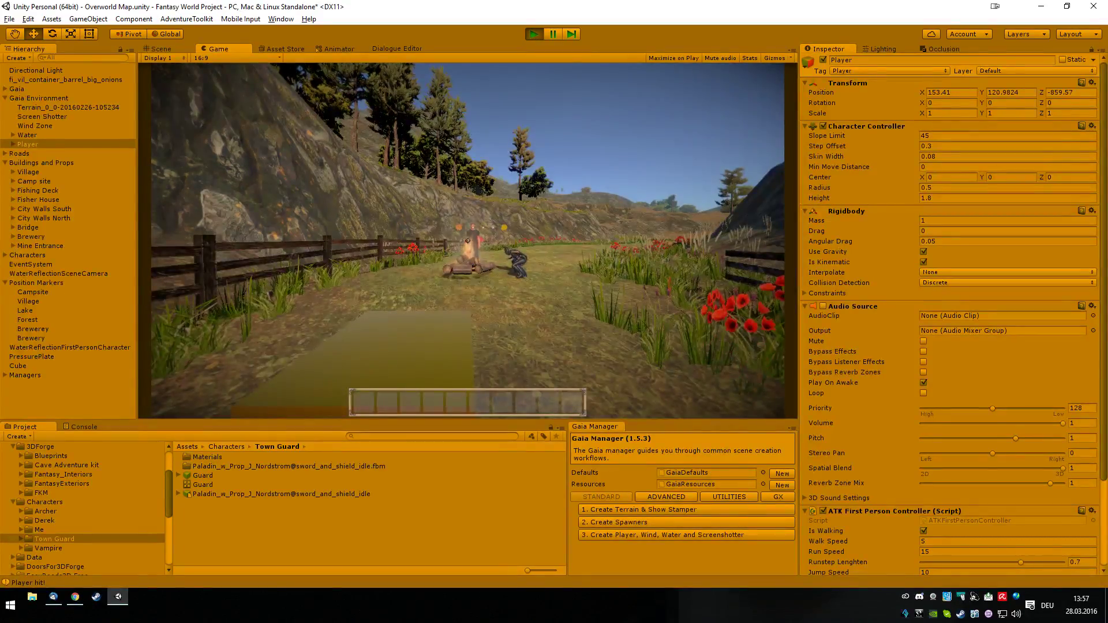
pyautogui.press('d')
pyautogui.press('w')
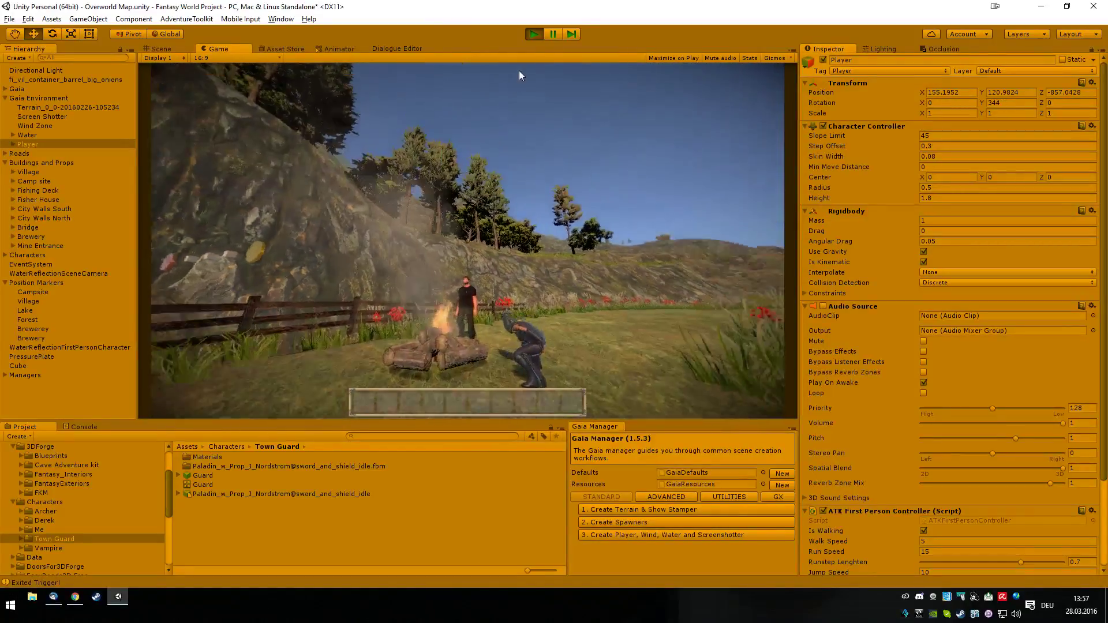
pyautogui.click(534, 34)
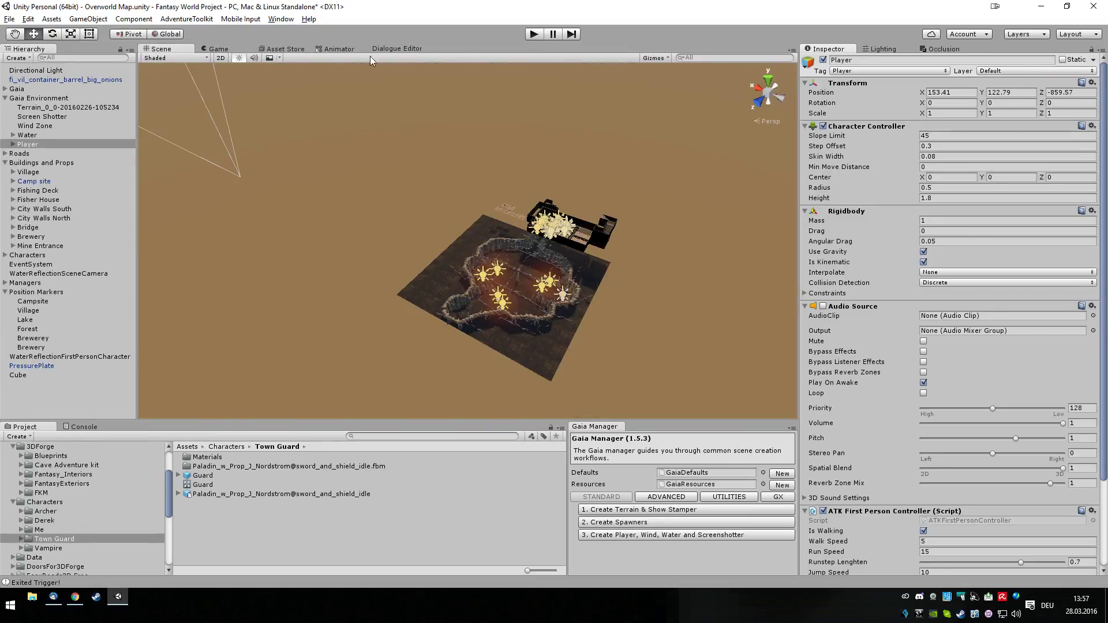
# Step: Enable Maximize on Play for the Game view, restart the game and walk past the campfire onto the pressure plate
pyautogui.click(205, 51)
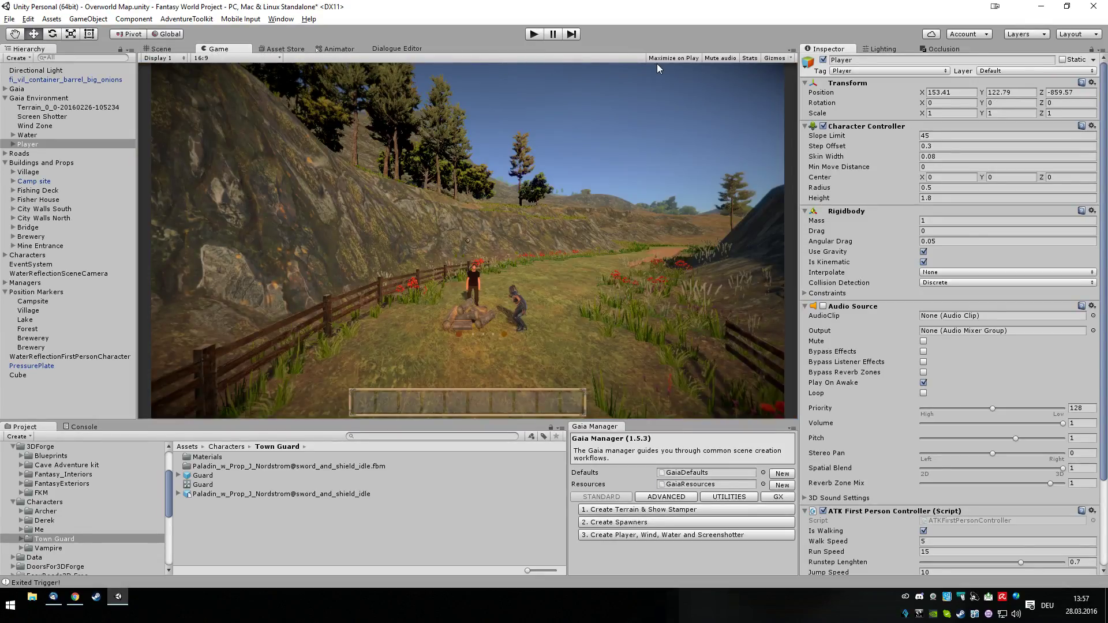
pyautogui.click(534, 35)
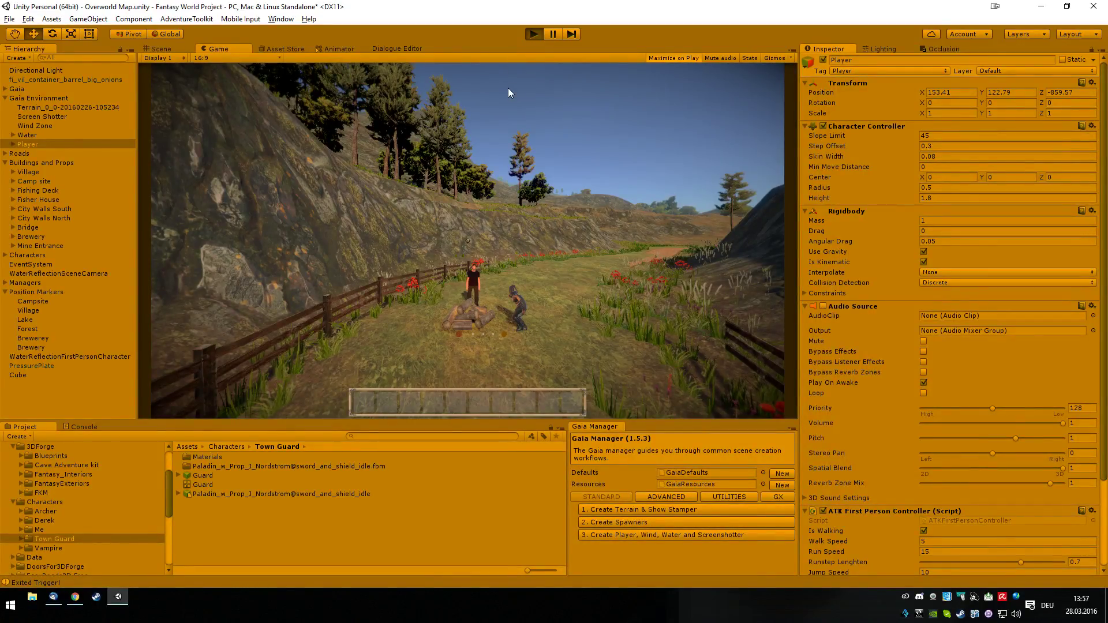
pyautogui.press('w')
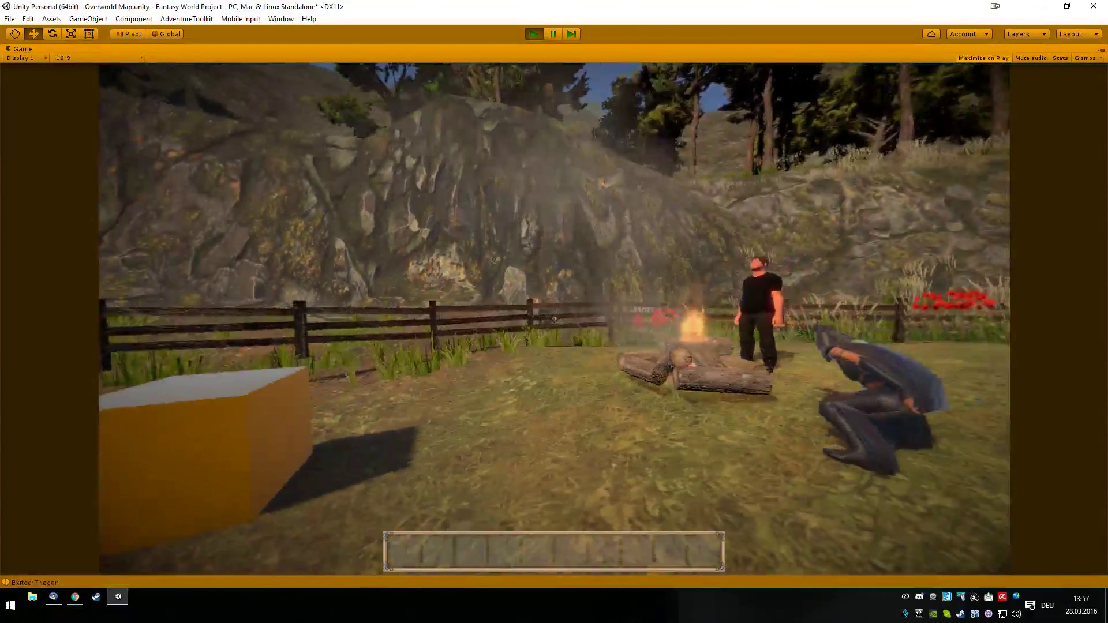
pyautogui.press('w')
pyautogui.press('w')
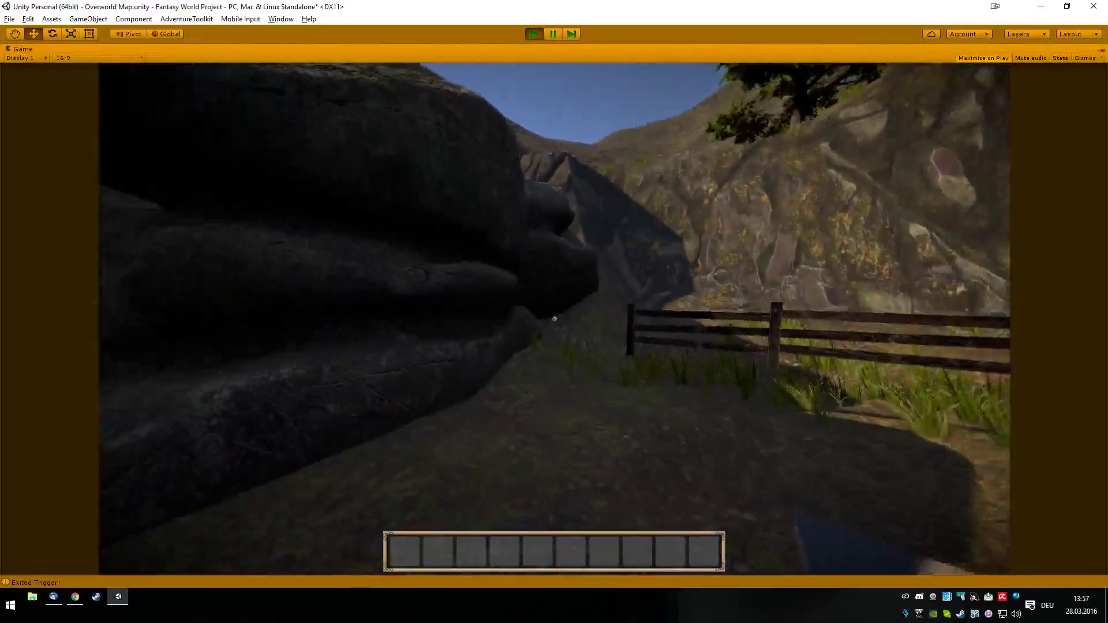
pyautogui.press('w')
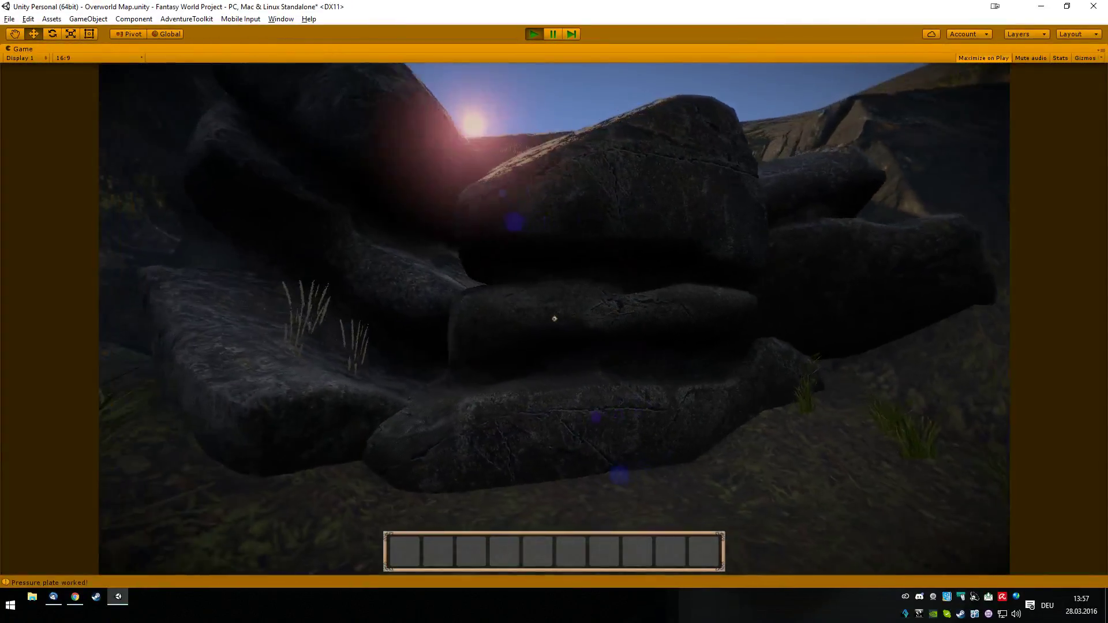
# Step: Examine the rock pile, the pressure plate and the yellow cube around the campsite in the running game
pyautogui.press('w')
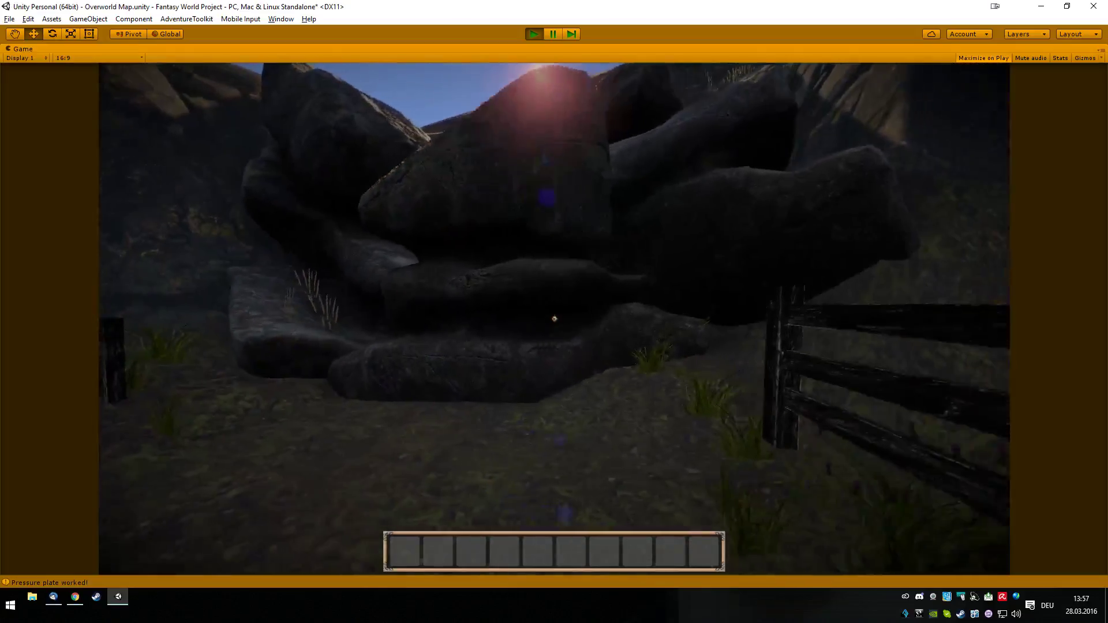
pyautogui.press('w')
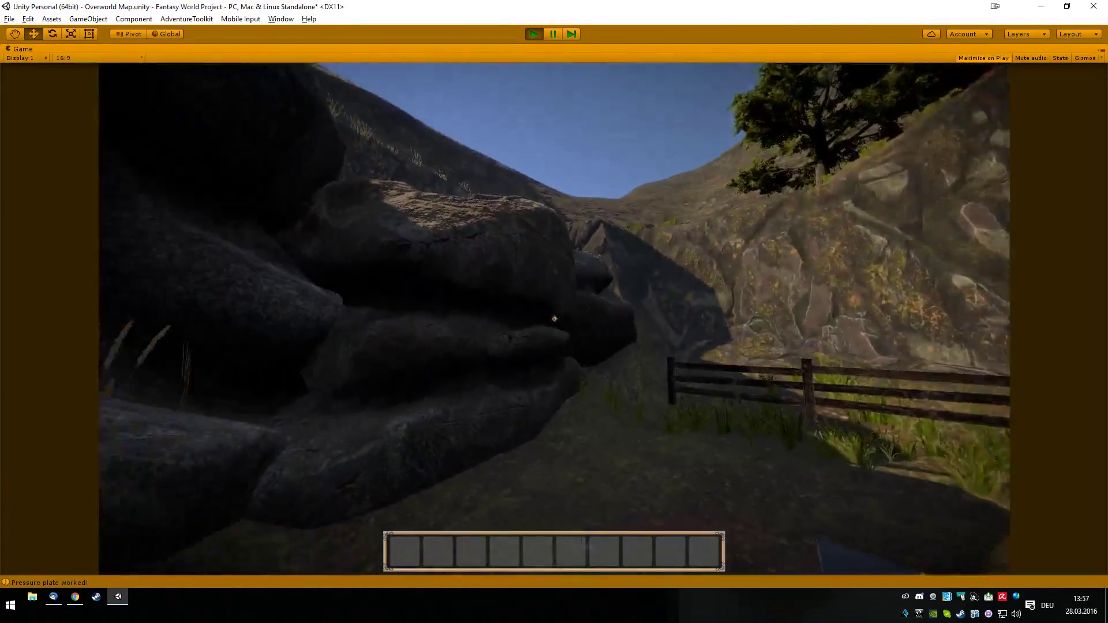
pyautogui.press('s')
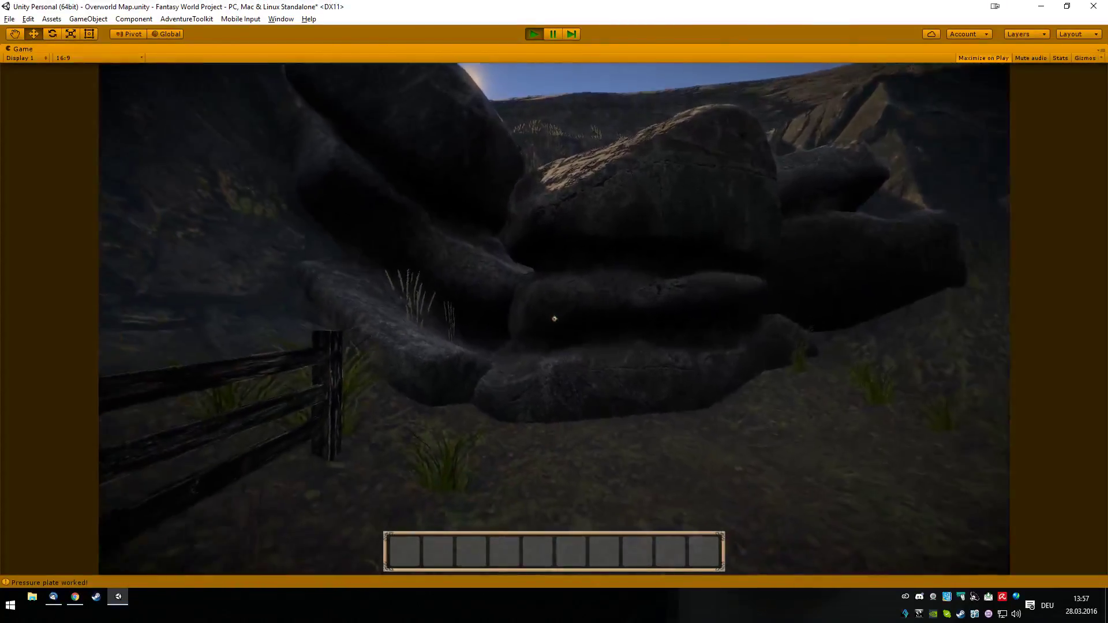
pyautogui.press('w')
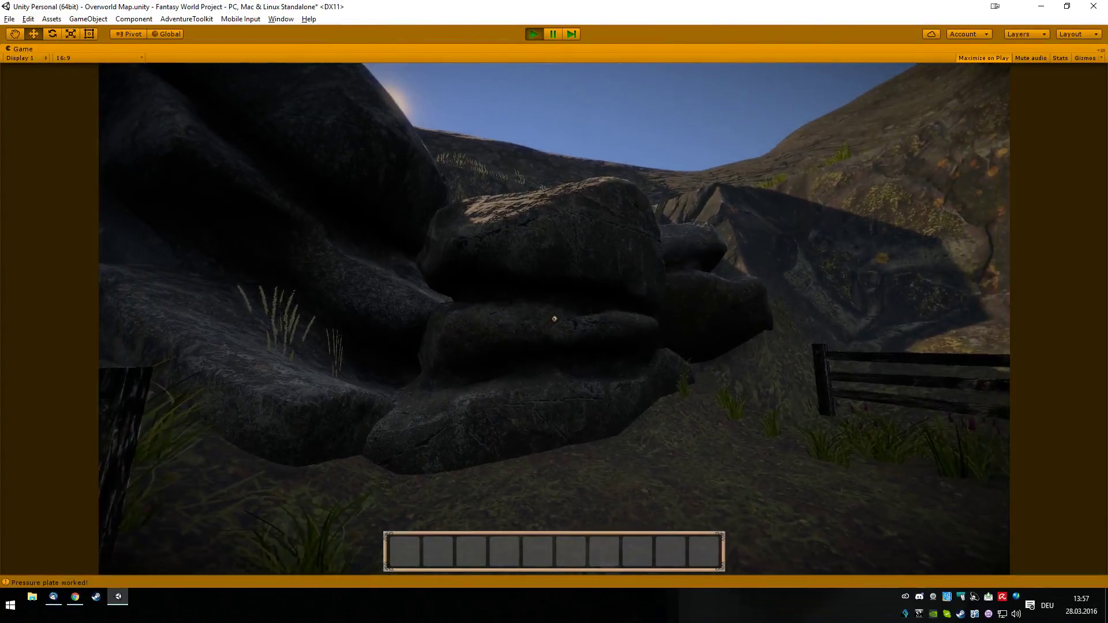
pyautogui.press('w')
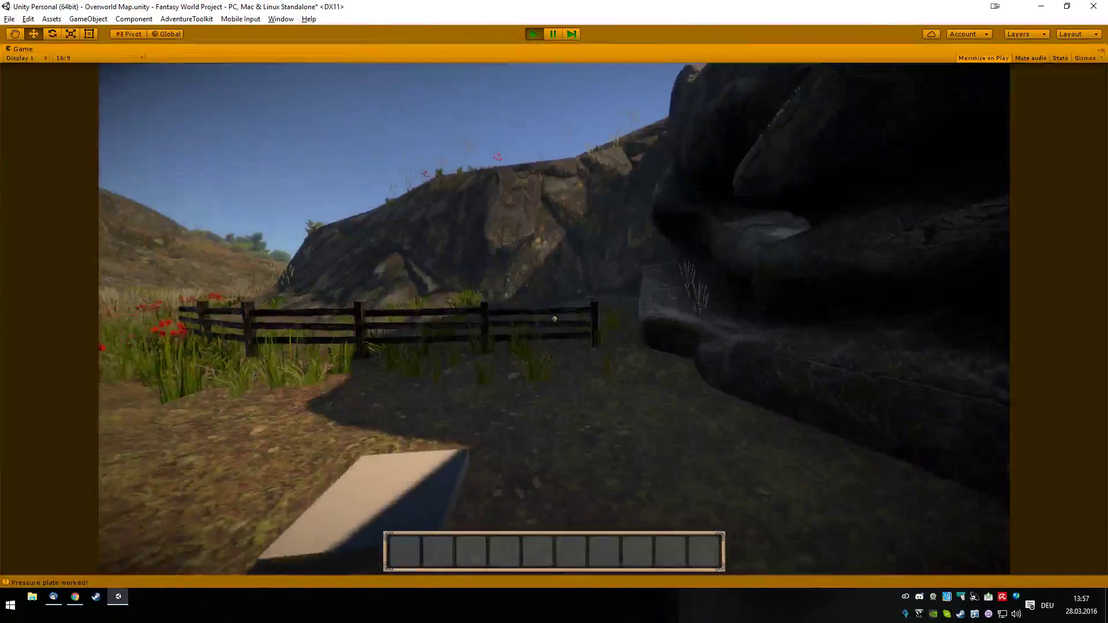
pyautogui.press('w')
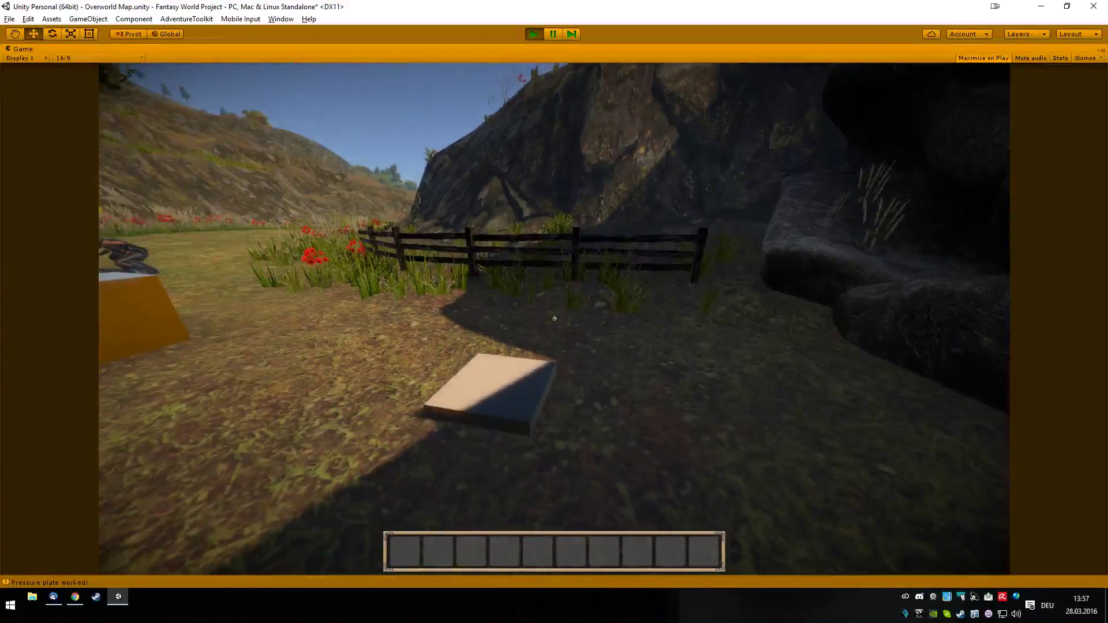
pyautogui.press('w')
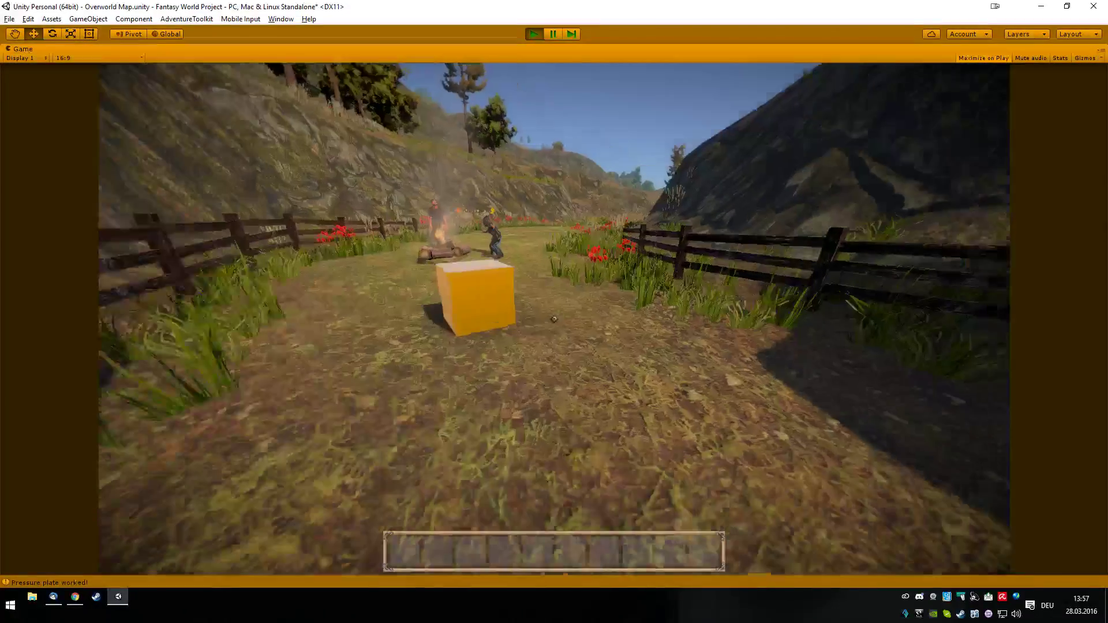
pyautogui.press('w')
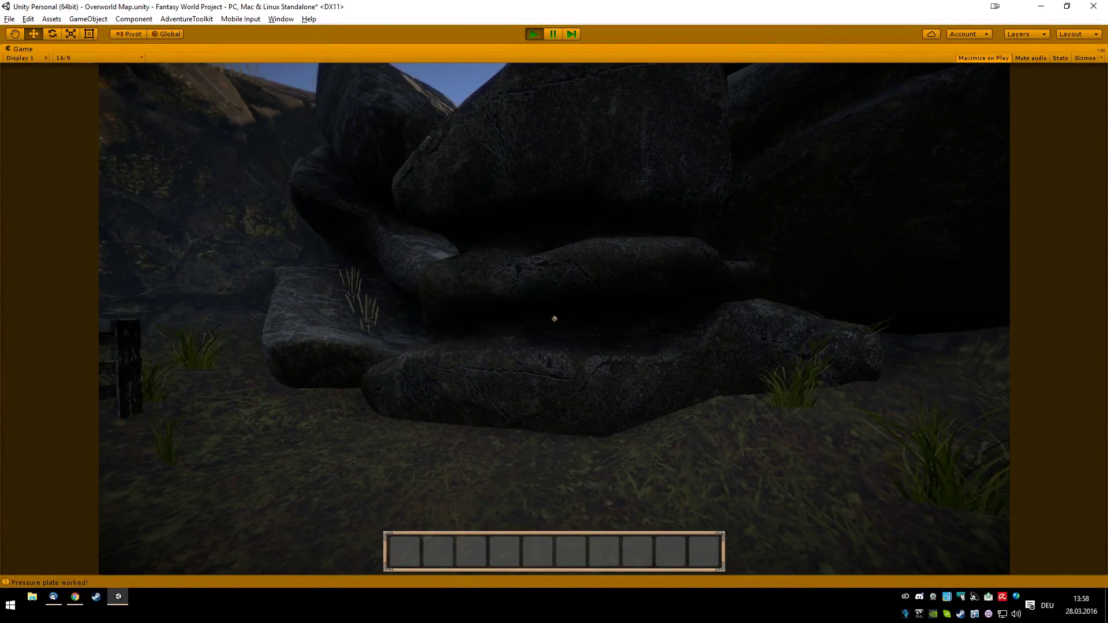
# Step: Walk away from the rocks past the campfire and follow the grassy valley path beyond the lone pine in the running game
pyautogui.press('w')
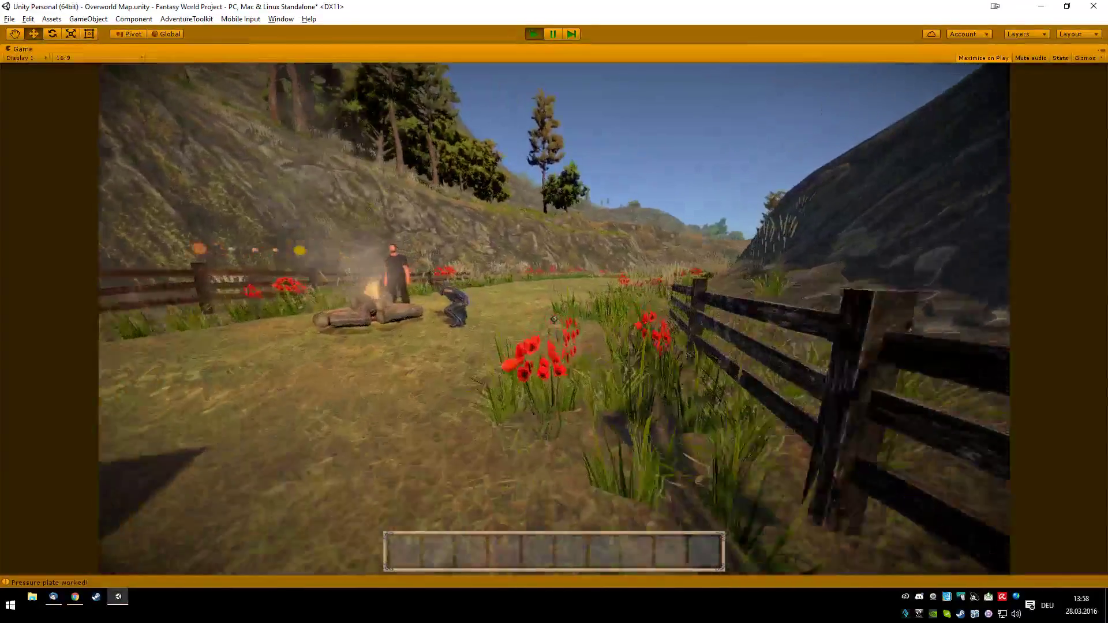
pyautogui.press('w')
pyautogui.press('w')
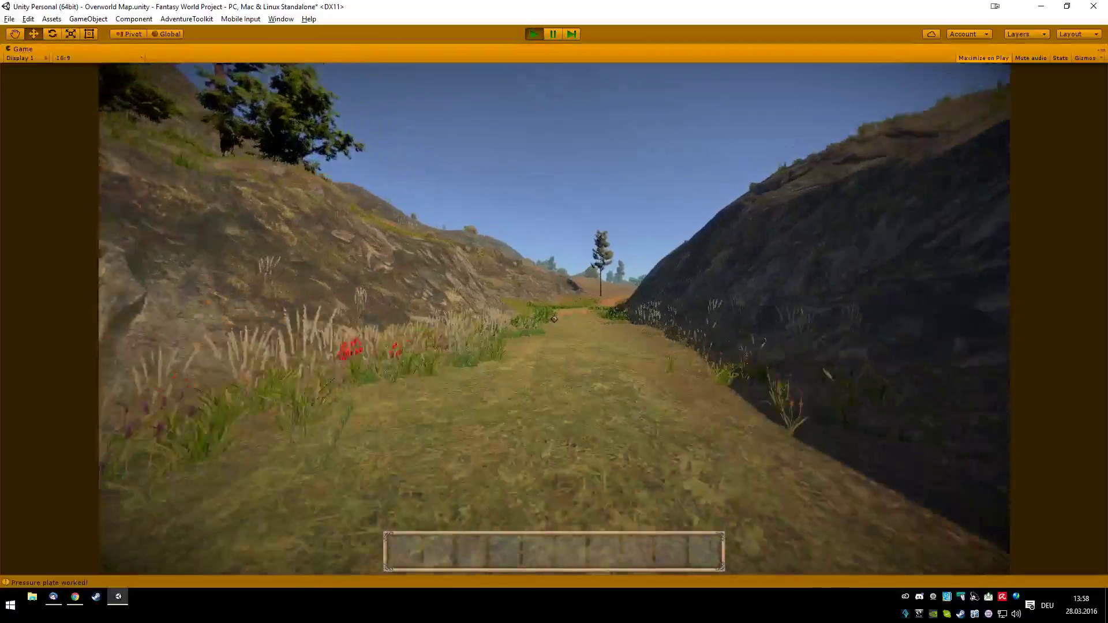
pyautogui.press('w')
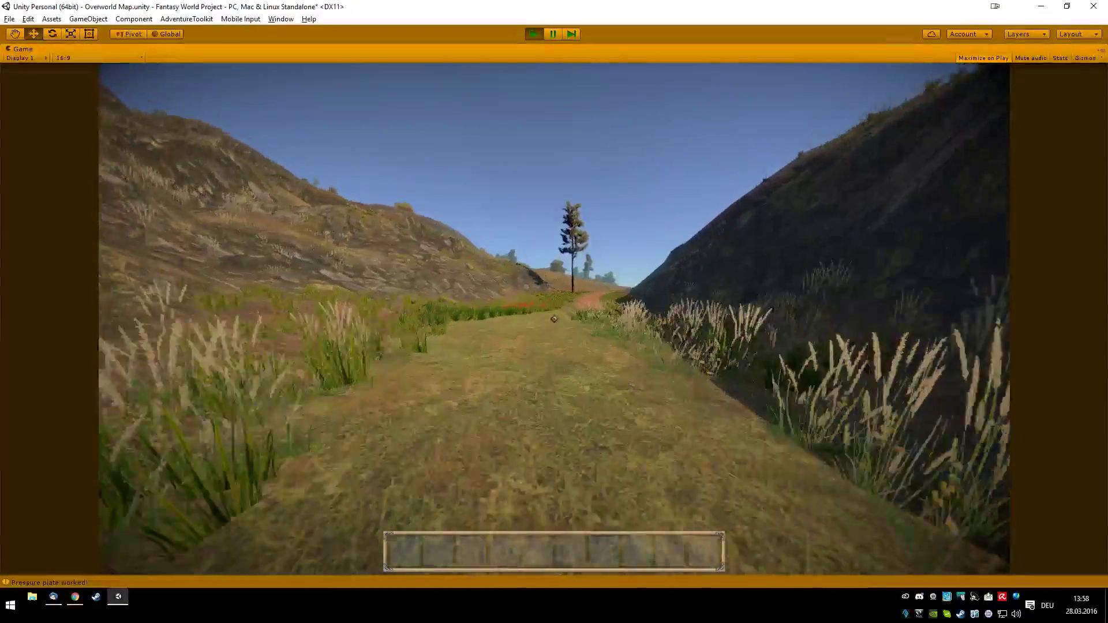
pyautogui.press('w')
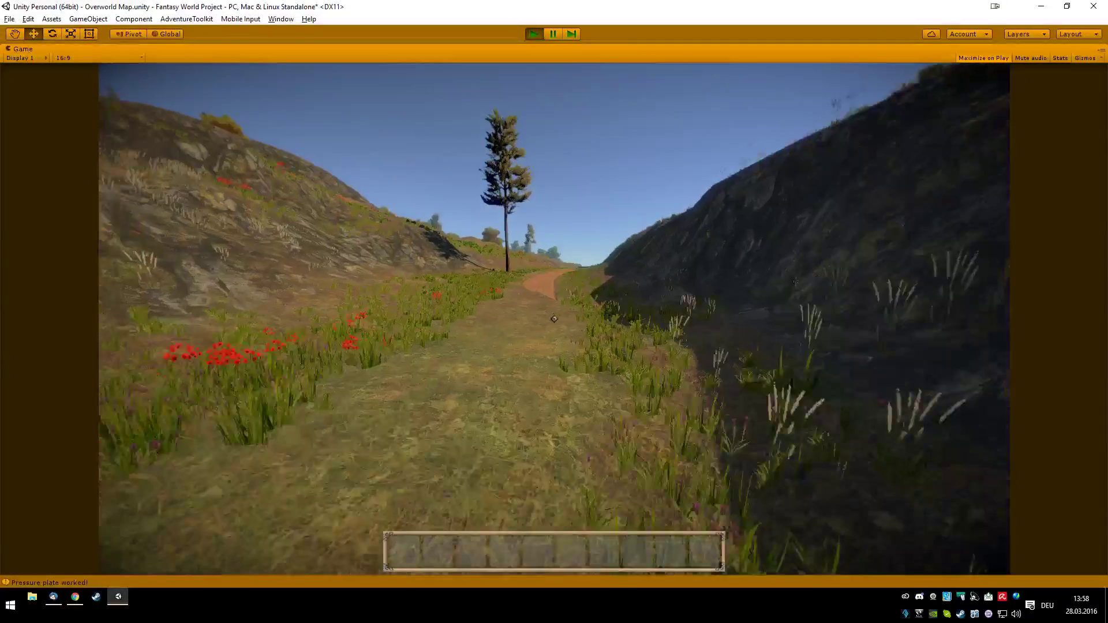
pyautogui.press('w')
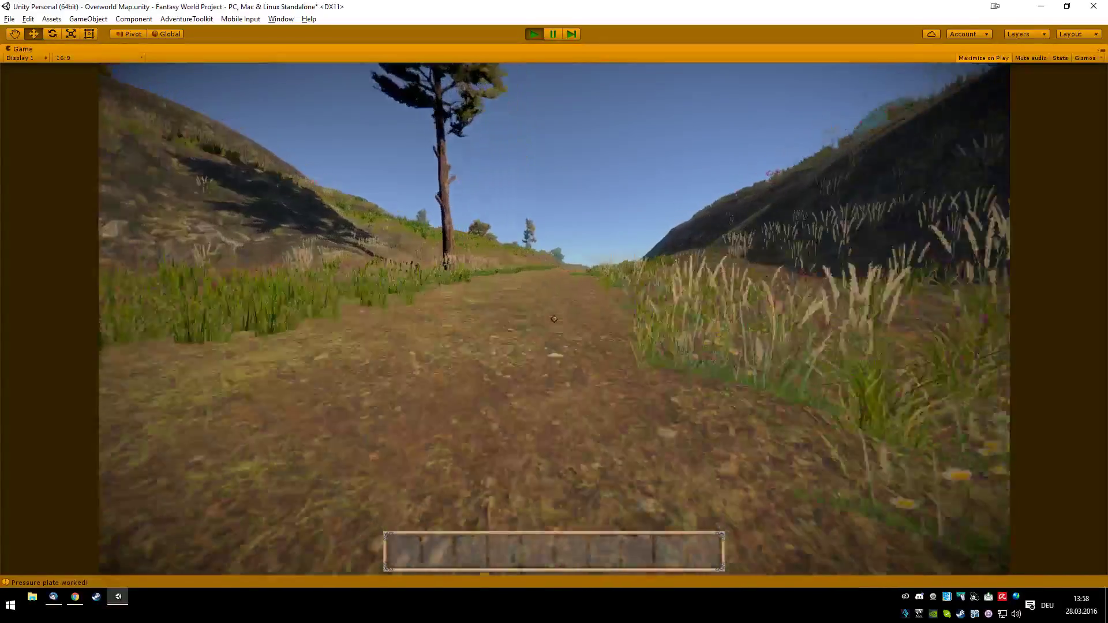
pyautogui.press('w')
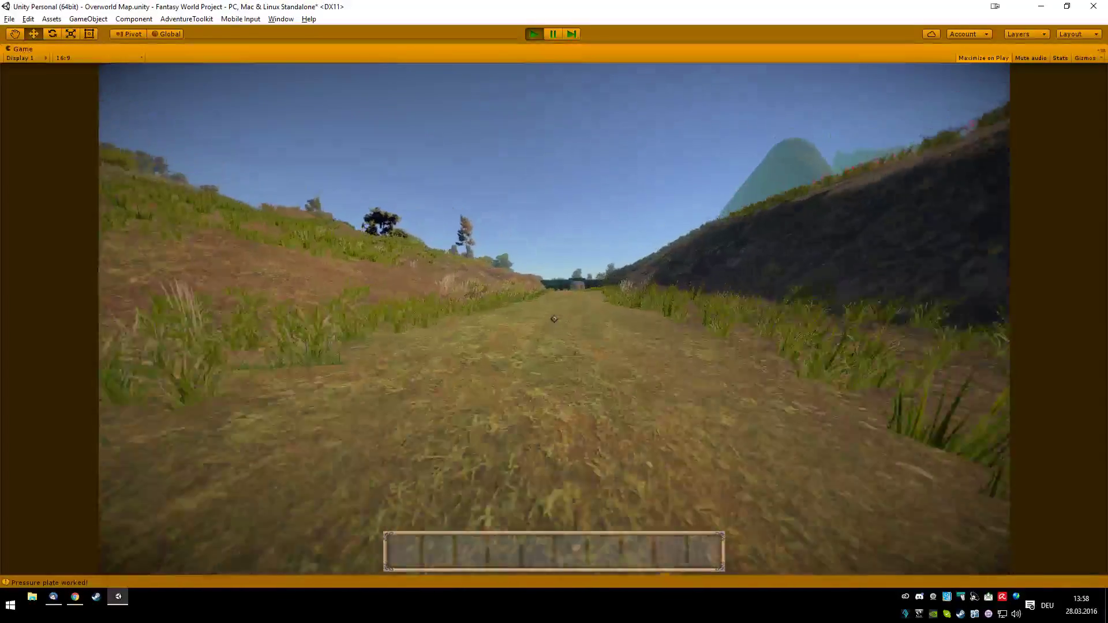
# Step: Continue along the valley path to the dark wall and pass through its arched gate
pyautogui.press('w')
pyautogui.press('w')
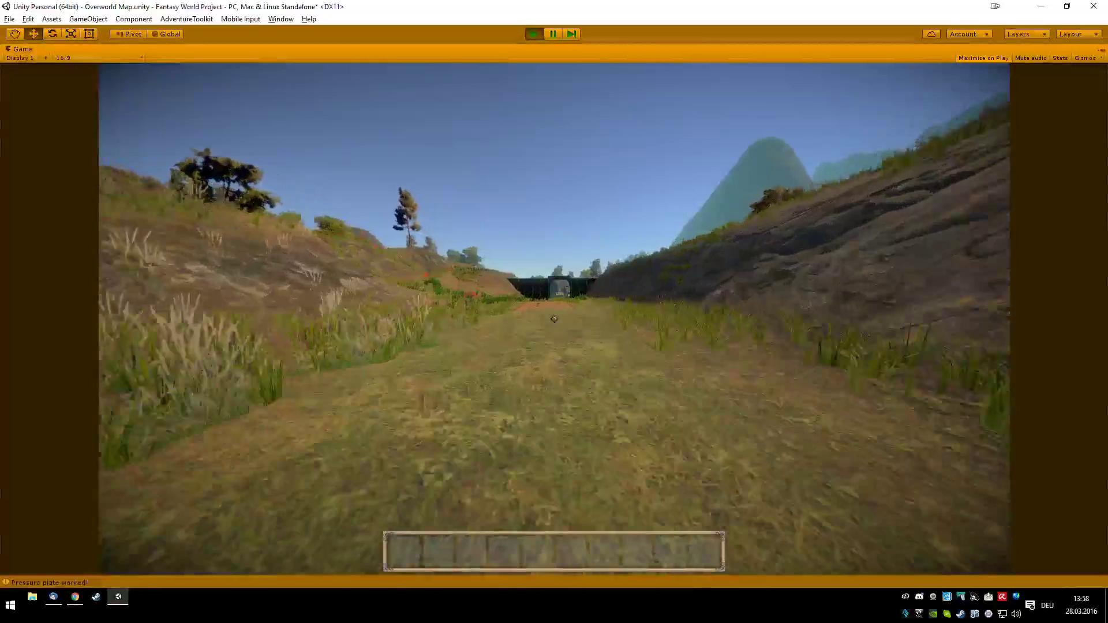
pyautogui.press('w')
pyautogui.press('w')
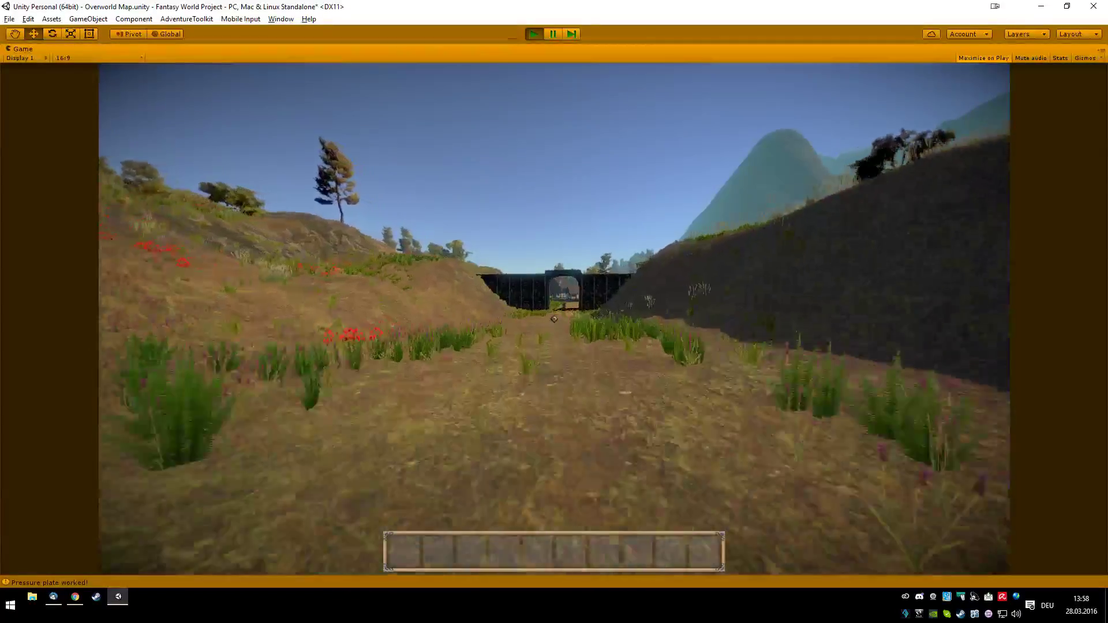
pyautogui.press('w')
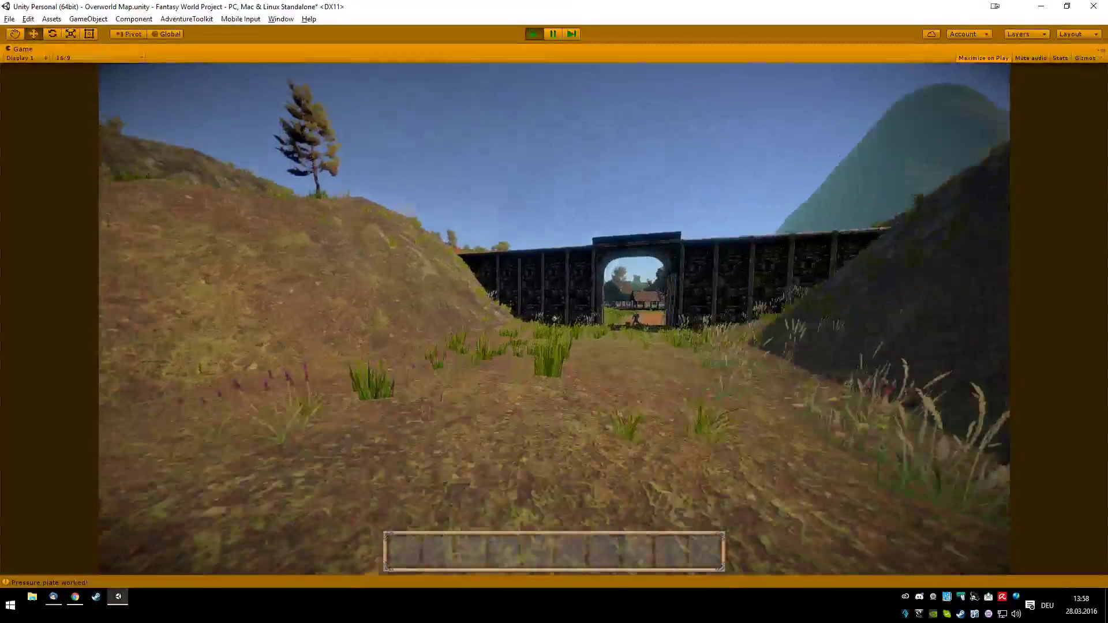
pyautogui.press('w')
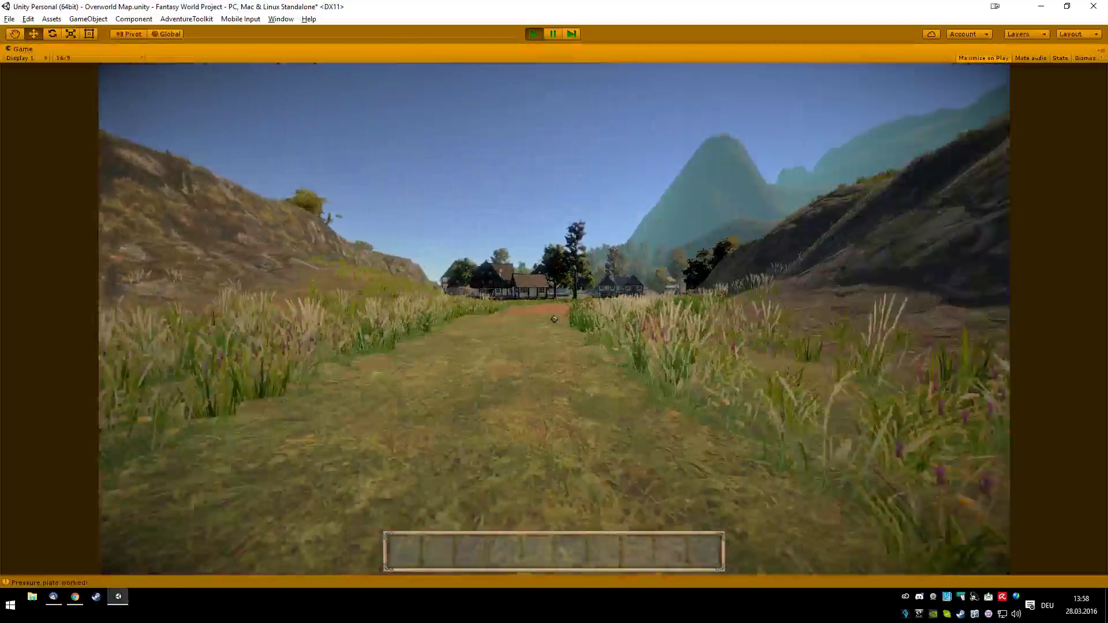
# Step: Follow the red dirt road into the village and cross the tall-grass meadow to the stone steps of the raised square
pyautogui.press('w')
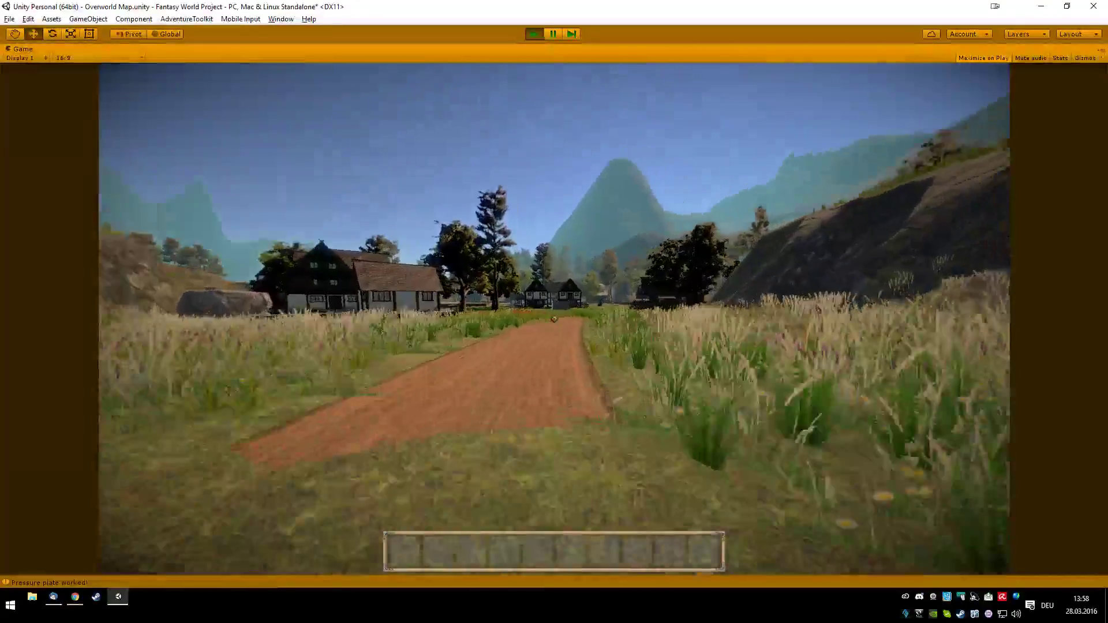
pyautogui.press('w')
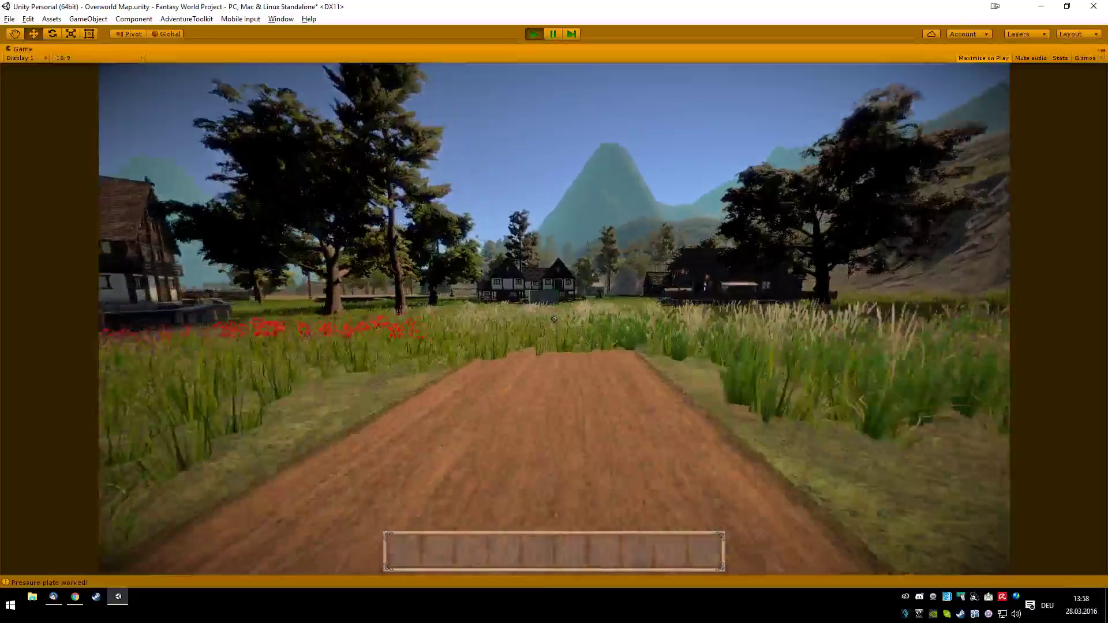
pyautogui.press('w')
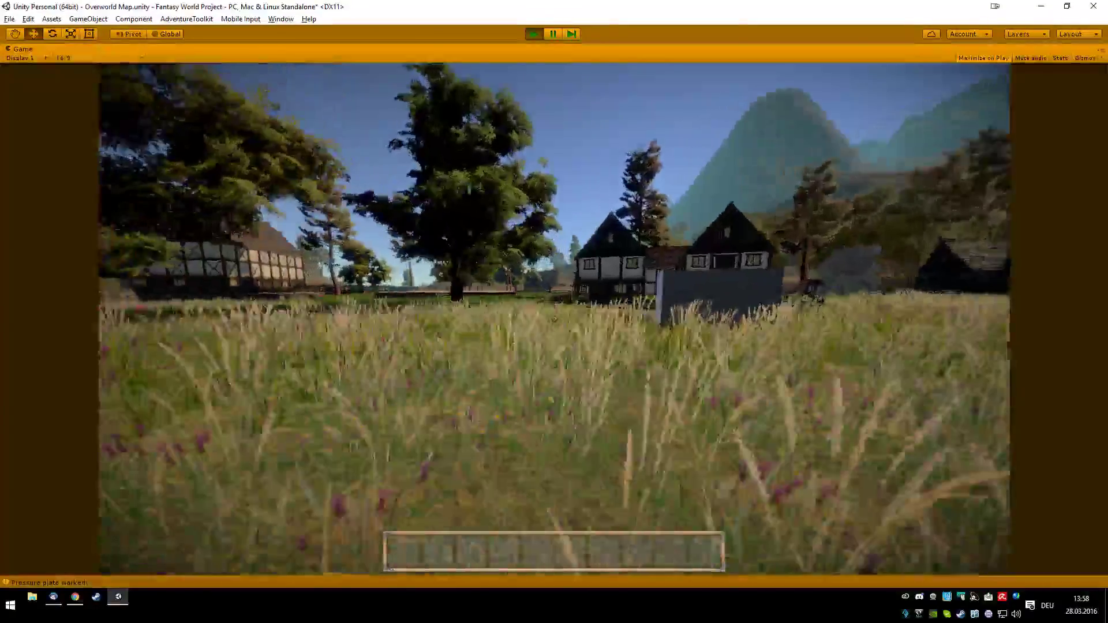
pyautogui.press('w')
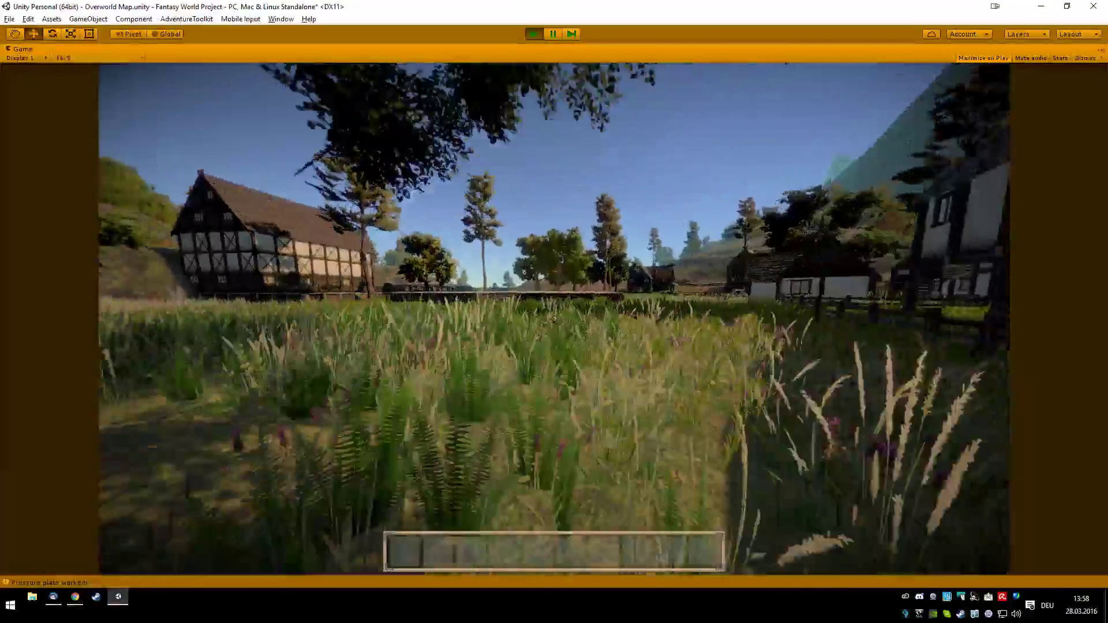
pyautogui.press('w')
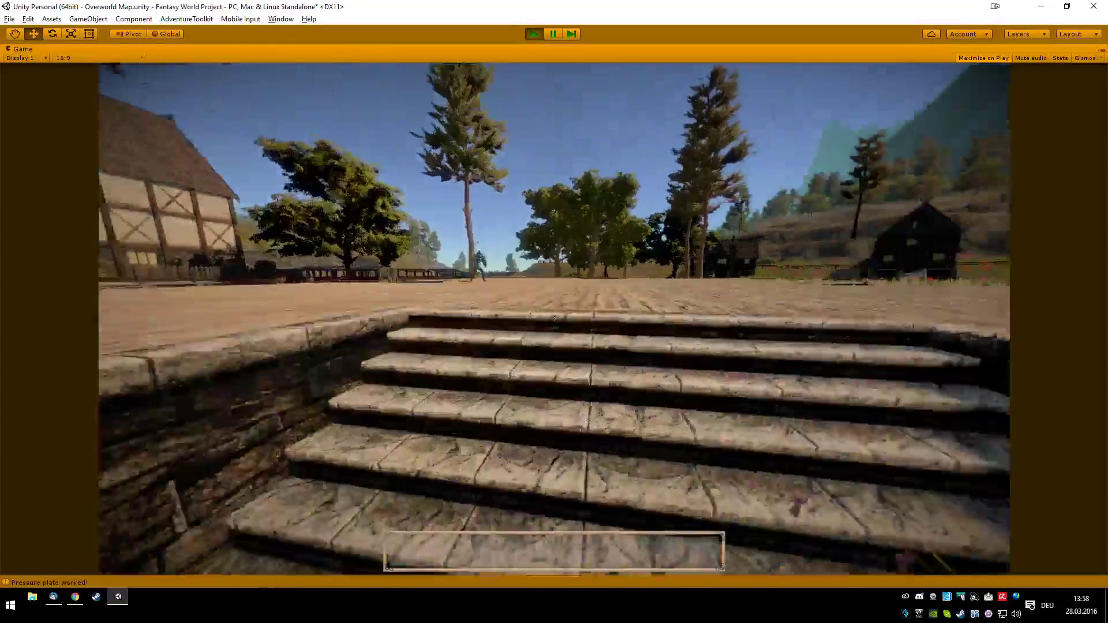
# Step: Climb the stone steps, leave the village square and follow the path through the rocky ravine
pyautogui.press('w')
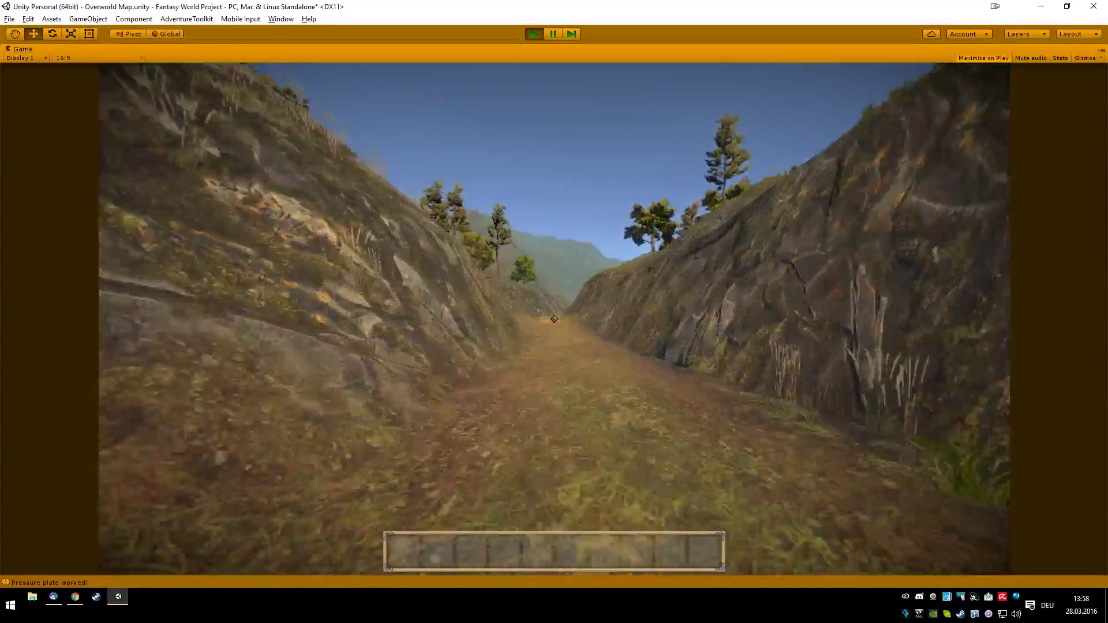
pyautogui.press('w')
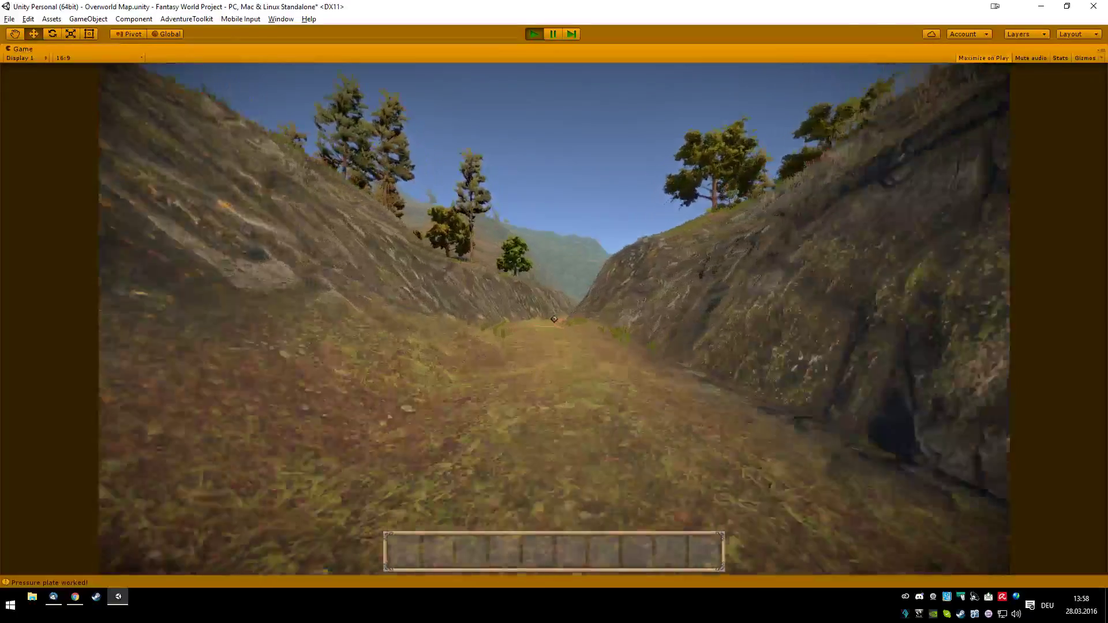
pyautogui.press('w')
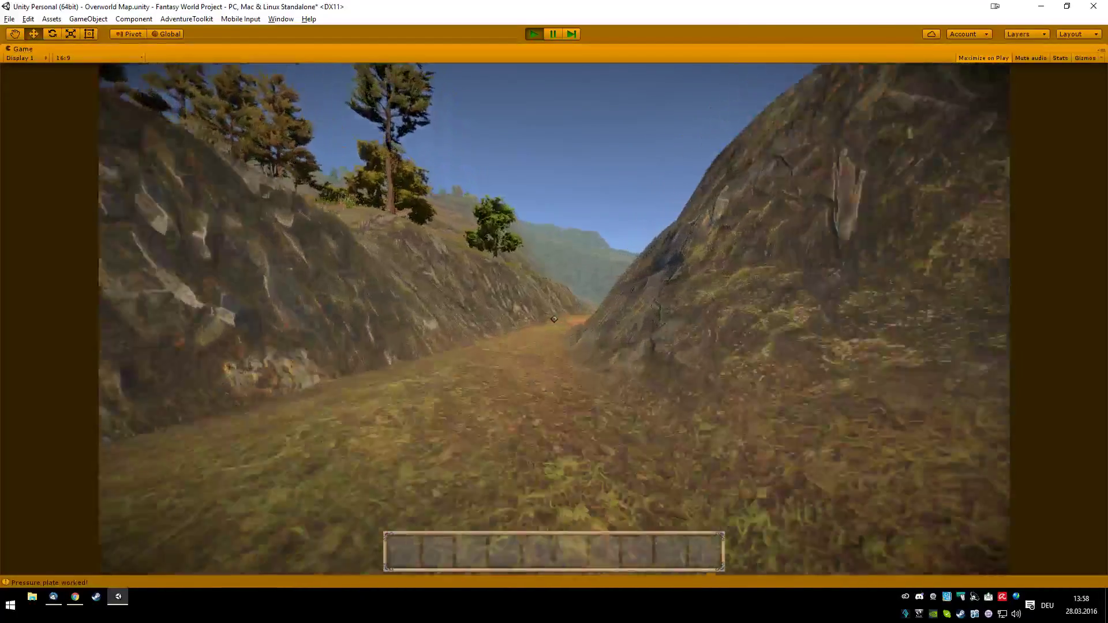